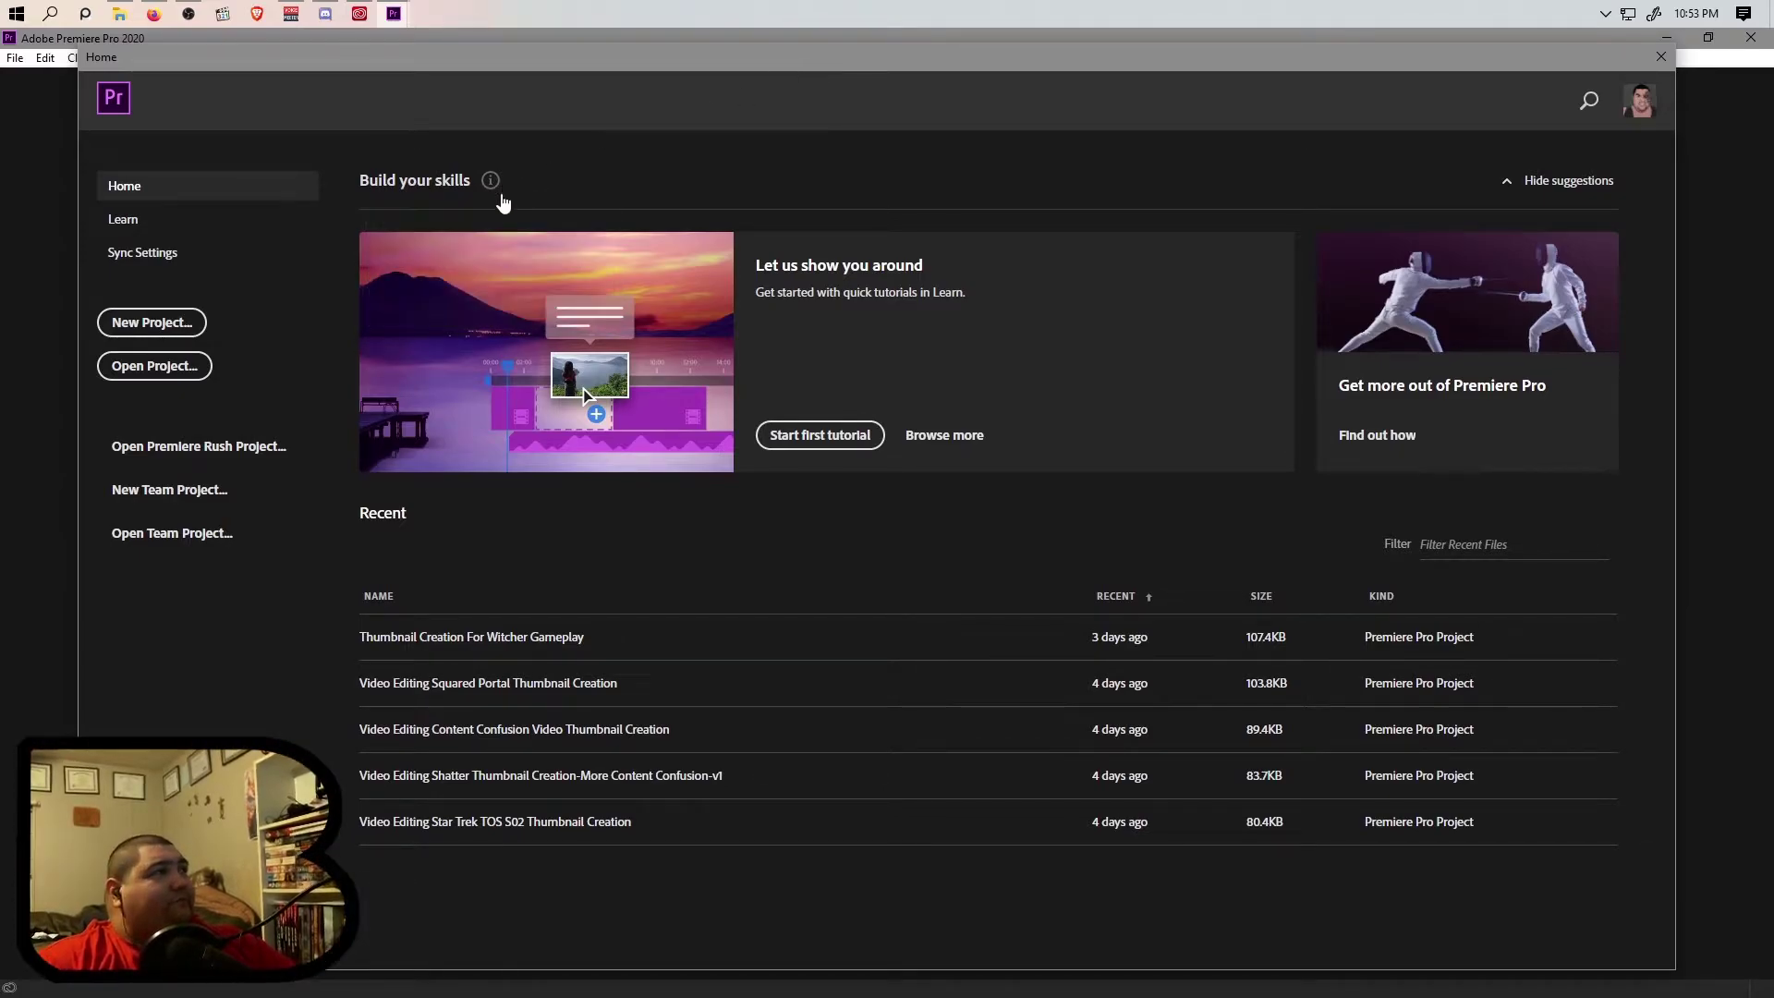
# Start a new project and browse for its location to Videos\Video Editing\Video Editing Squared.
pyautogui.click(167, 325)
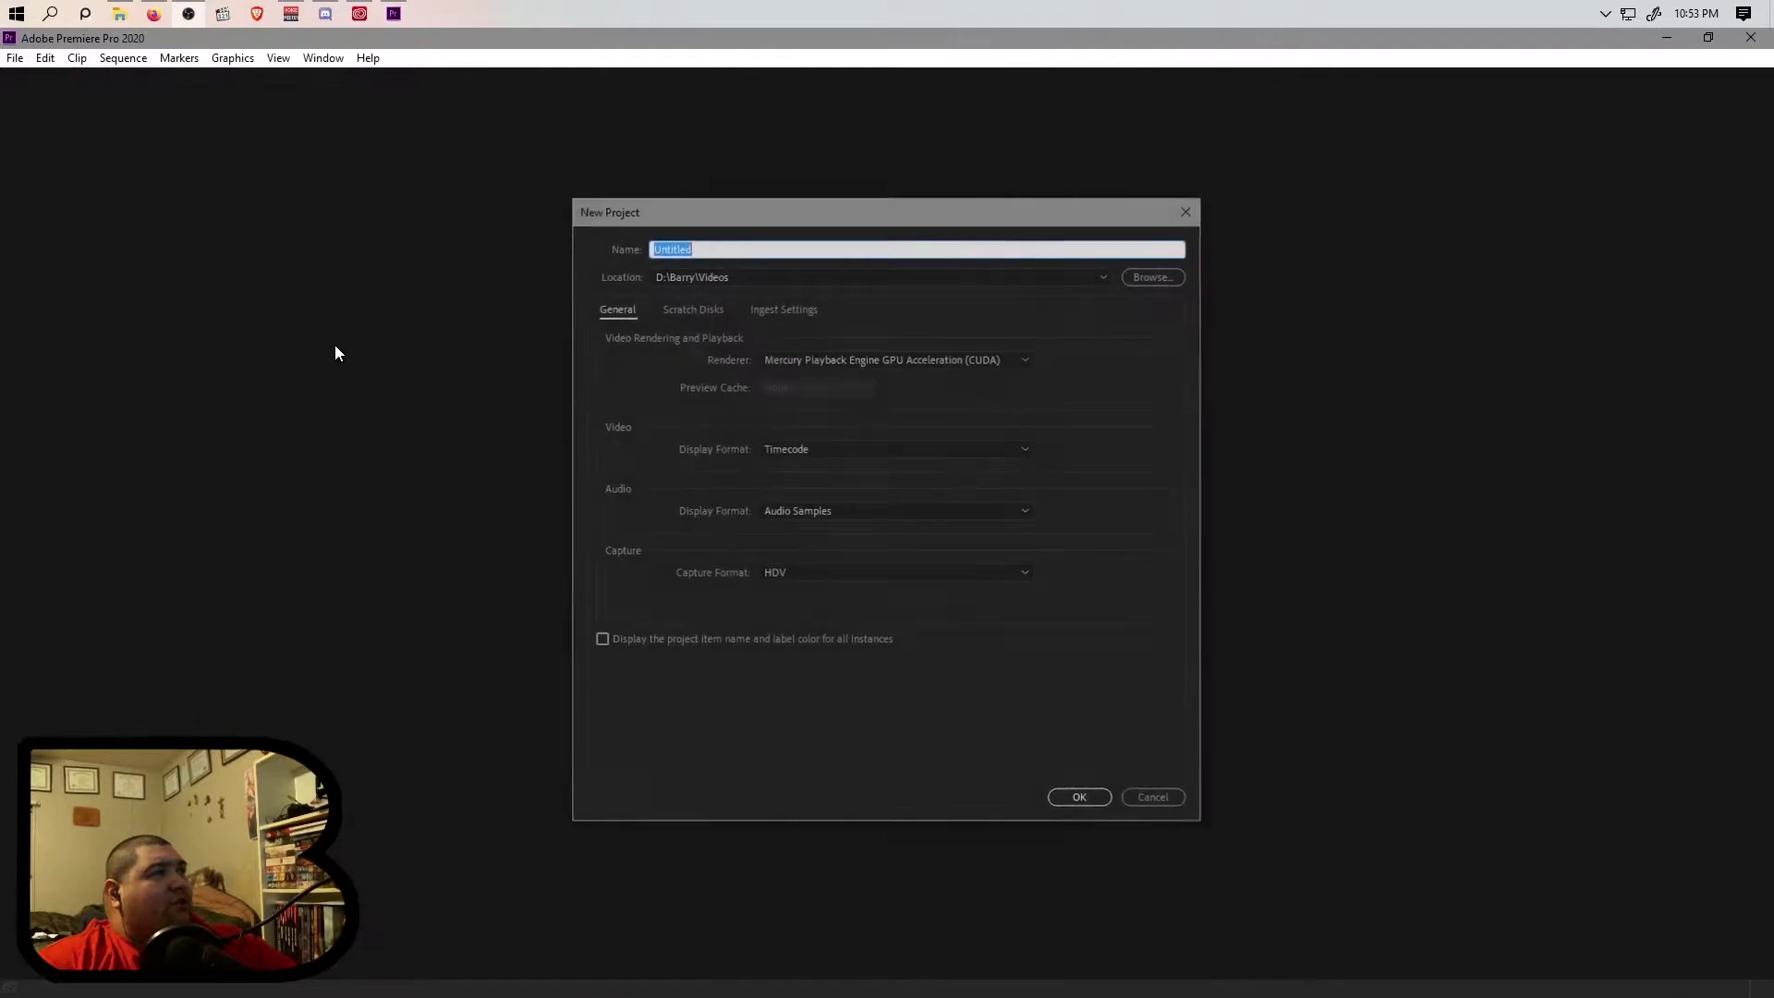
pyautogui.click(1164, 277)
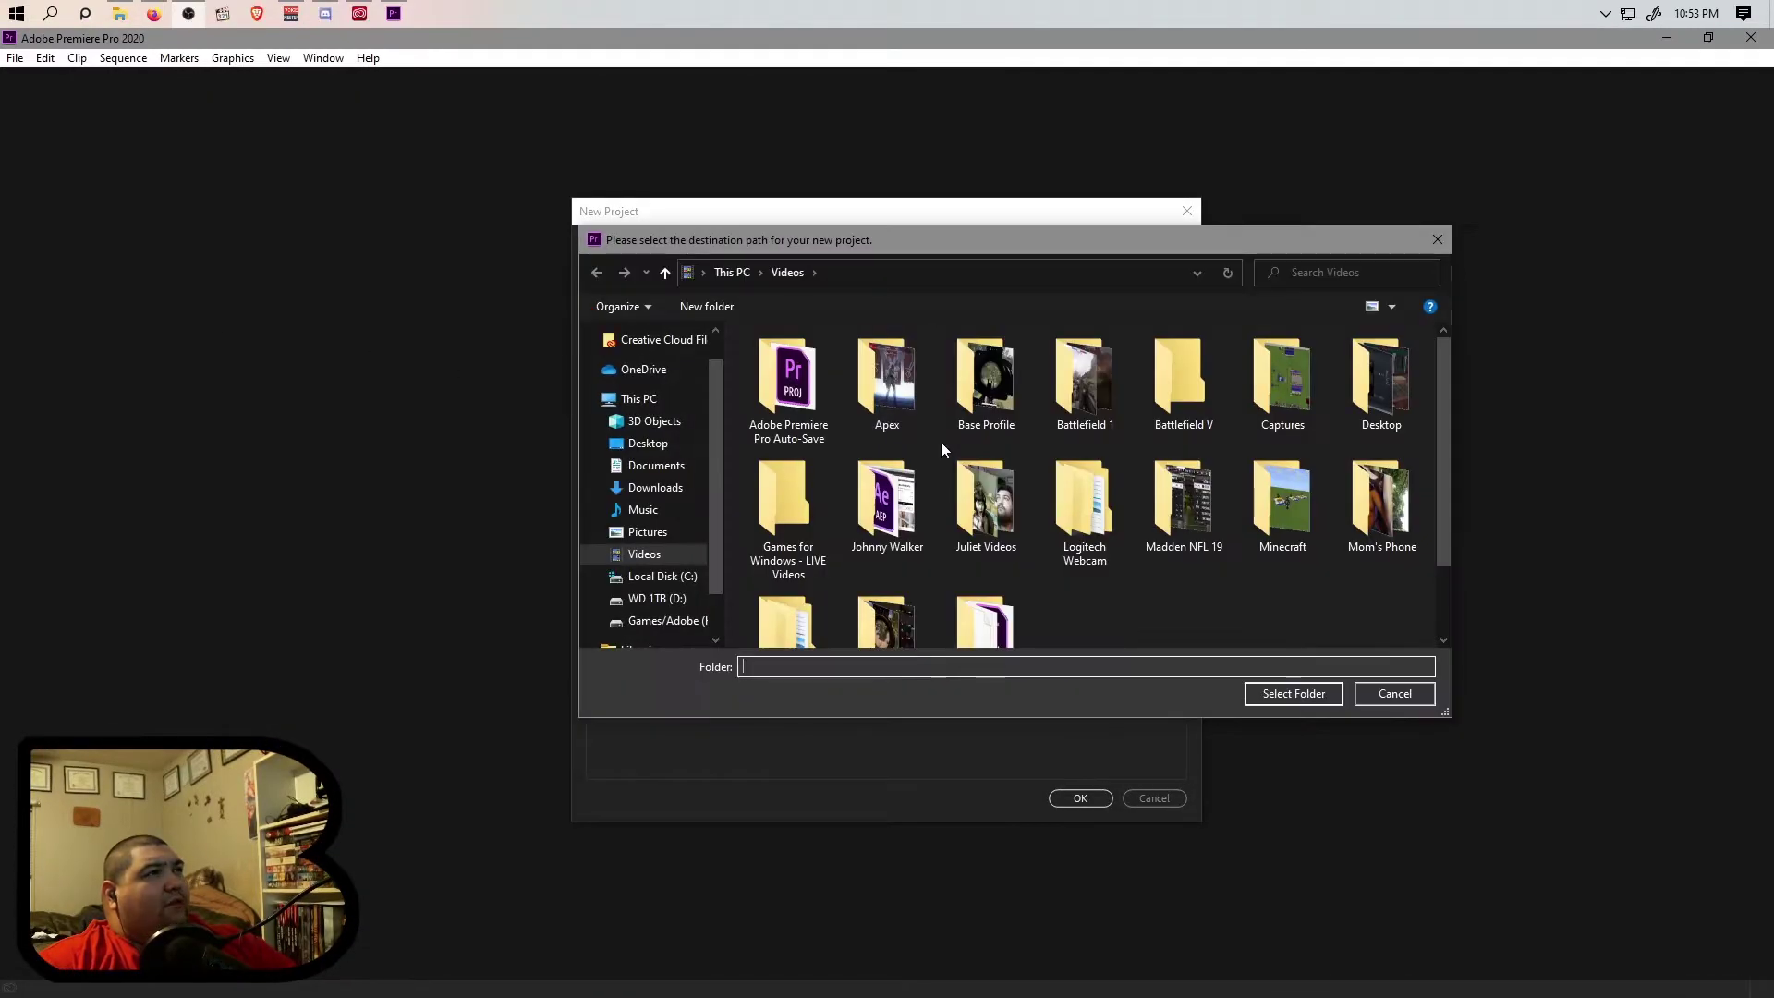
pyautogui.scroll(-2, 1044, 468)
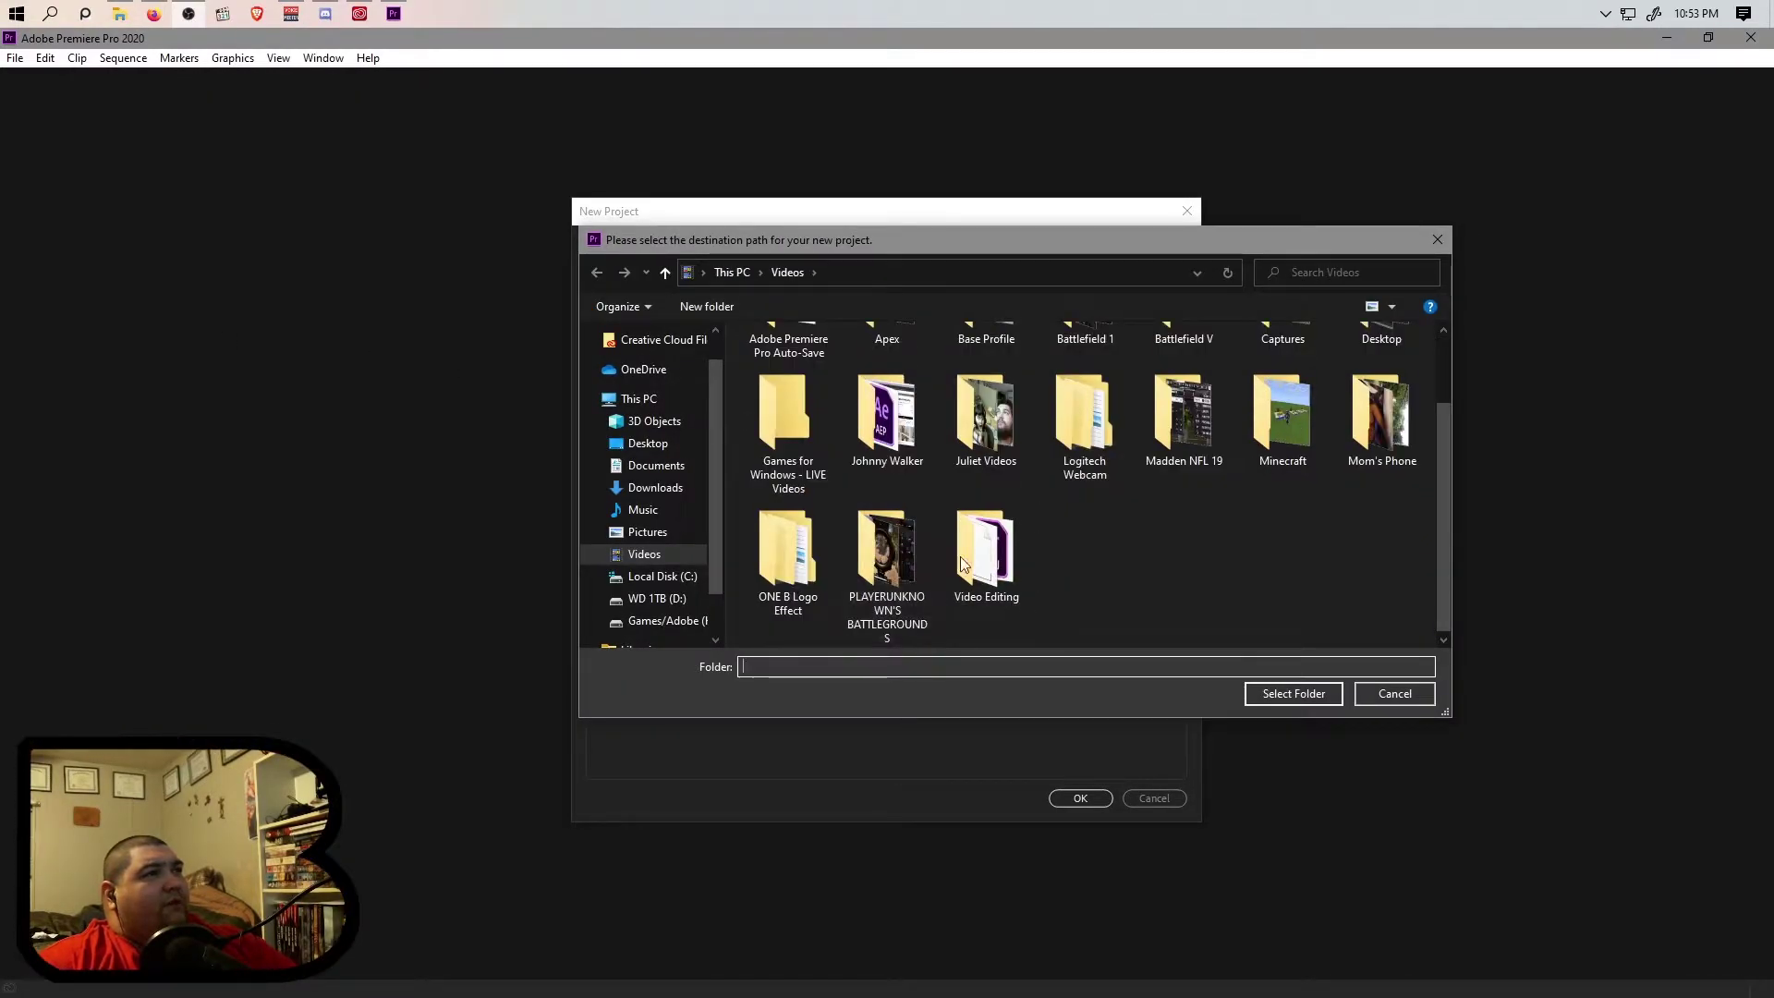
pyautogui.doubleClick(983, 552)
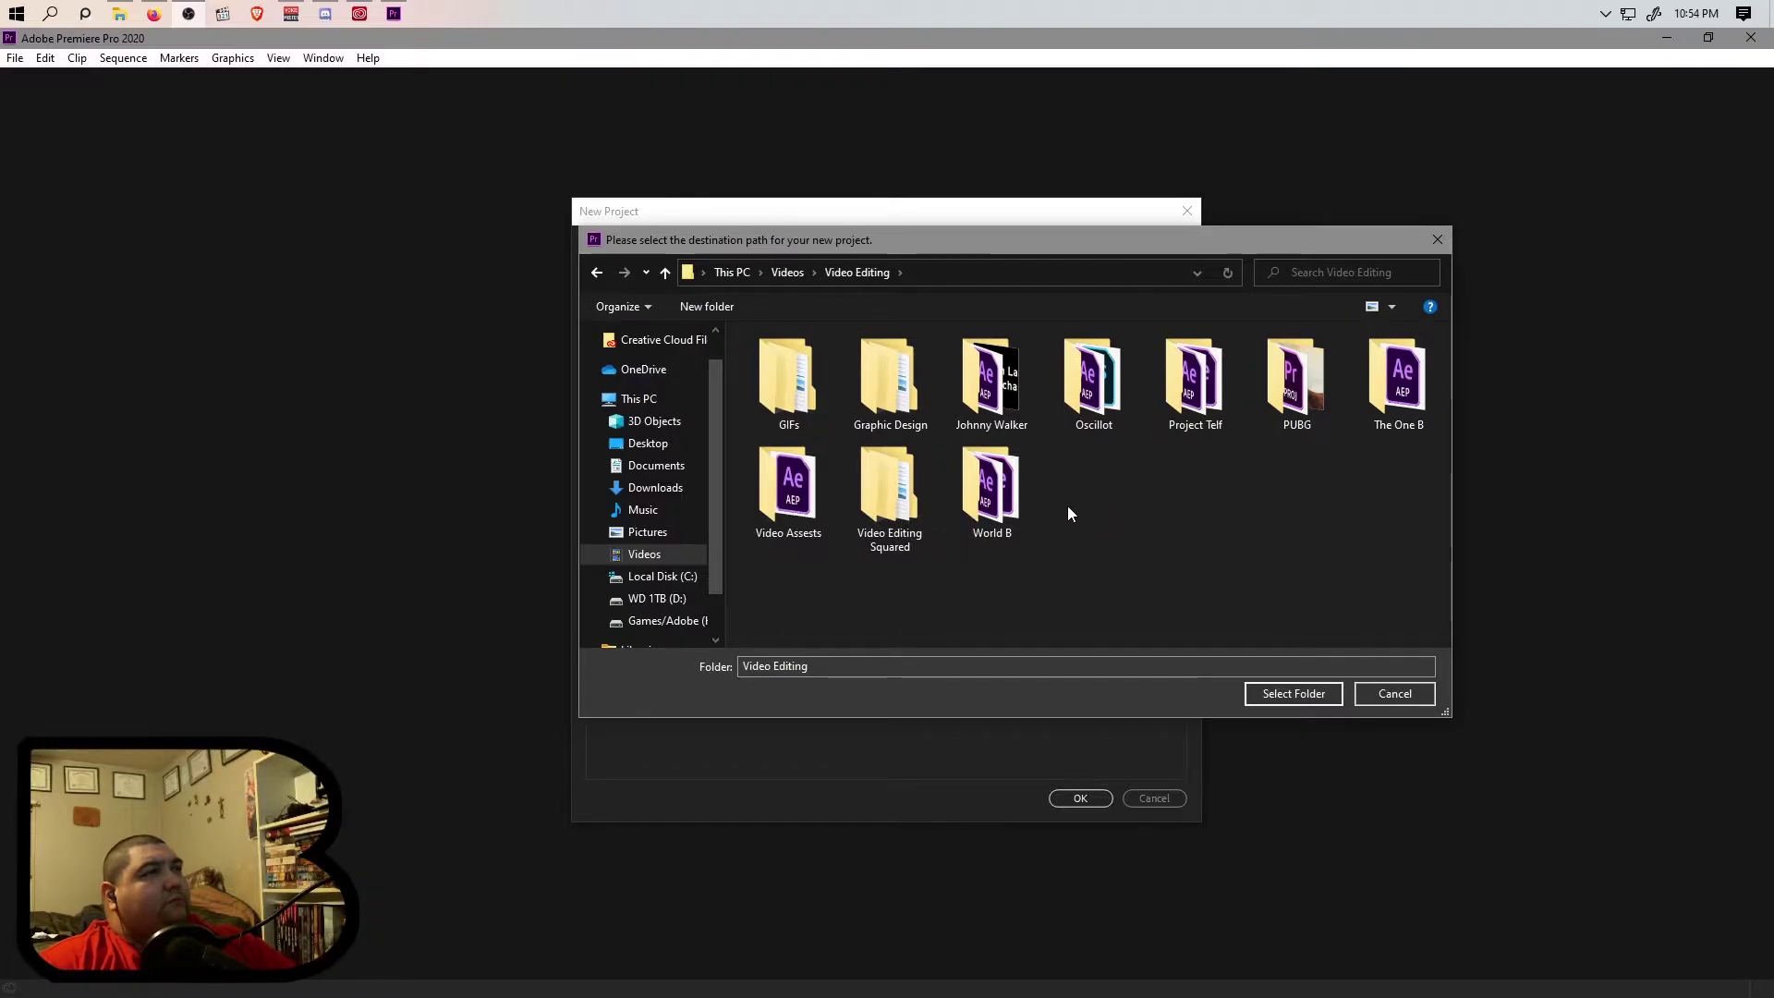
pyautogui.doubleClick(889, 490)
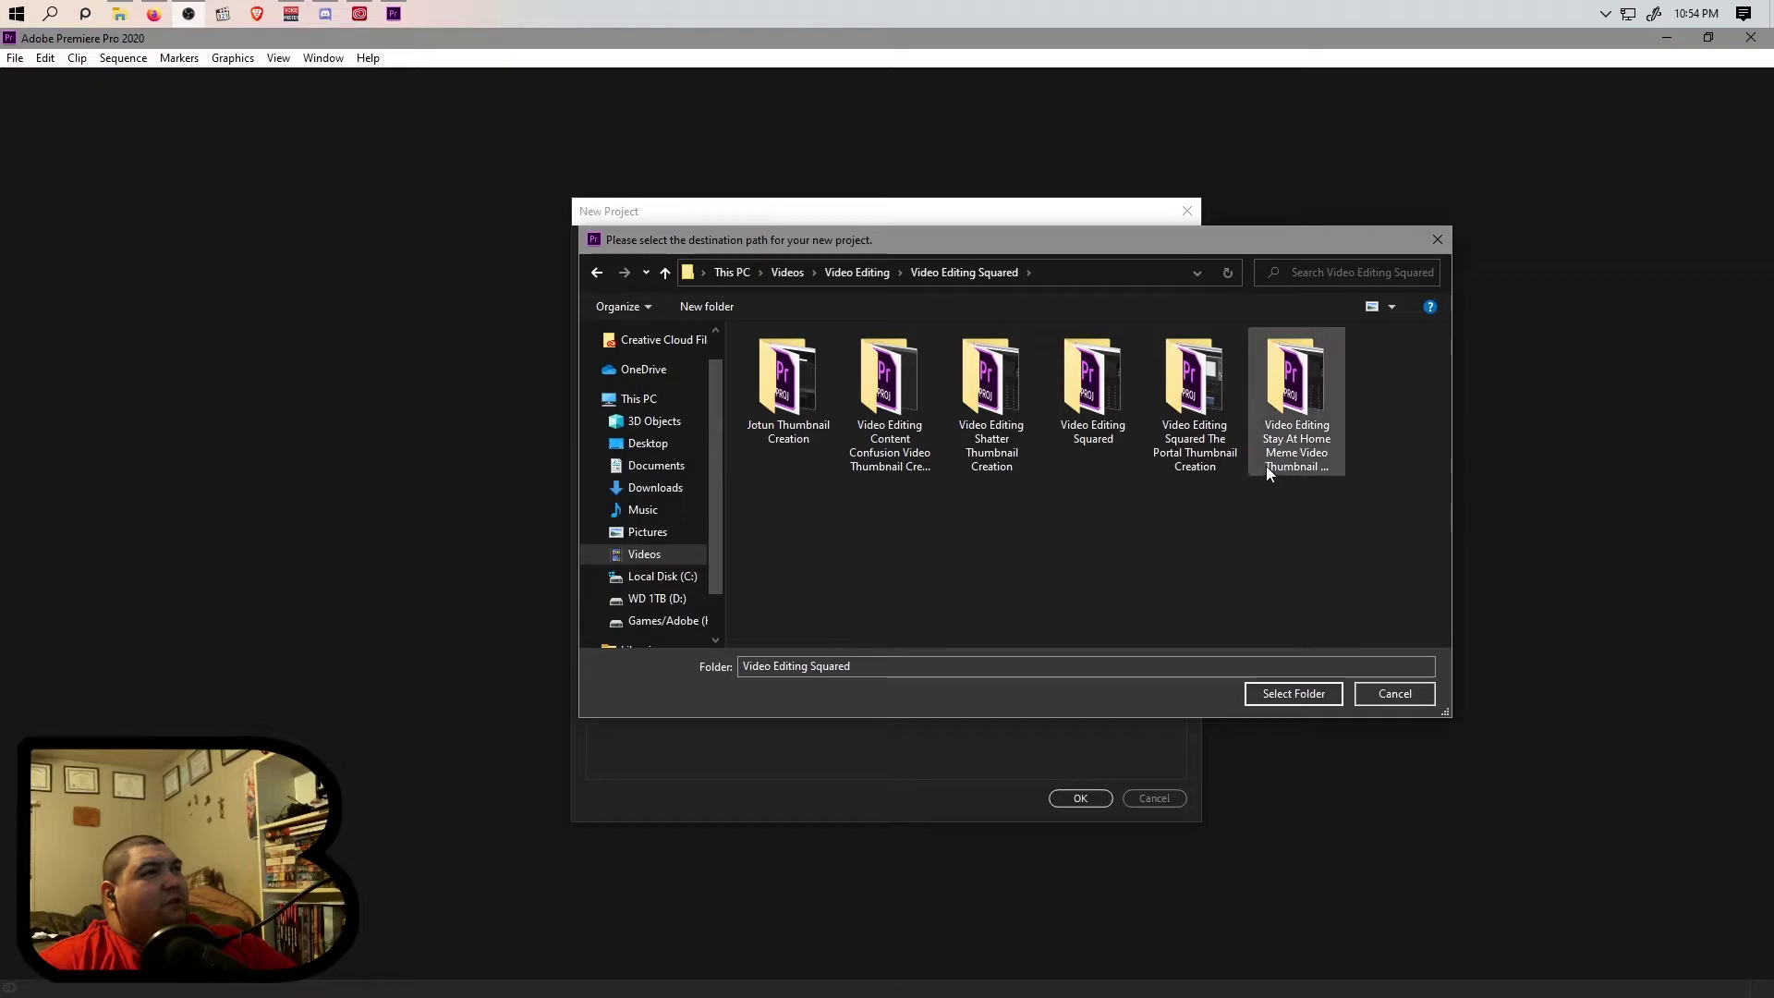
# Create a folder named "Video Editing The Witcher Clip" in Video Editing Squared and choose it as the project location.
pyautogui.click(706, 306)
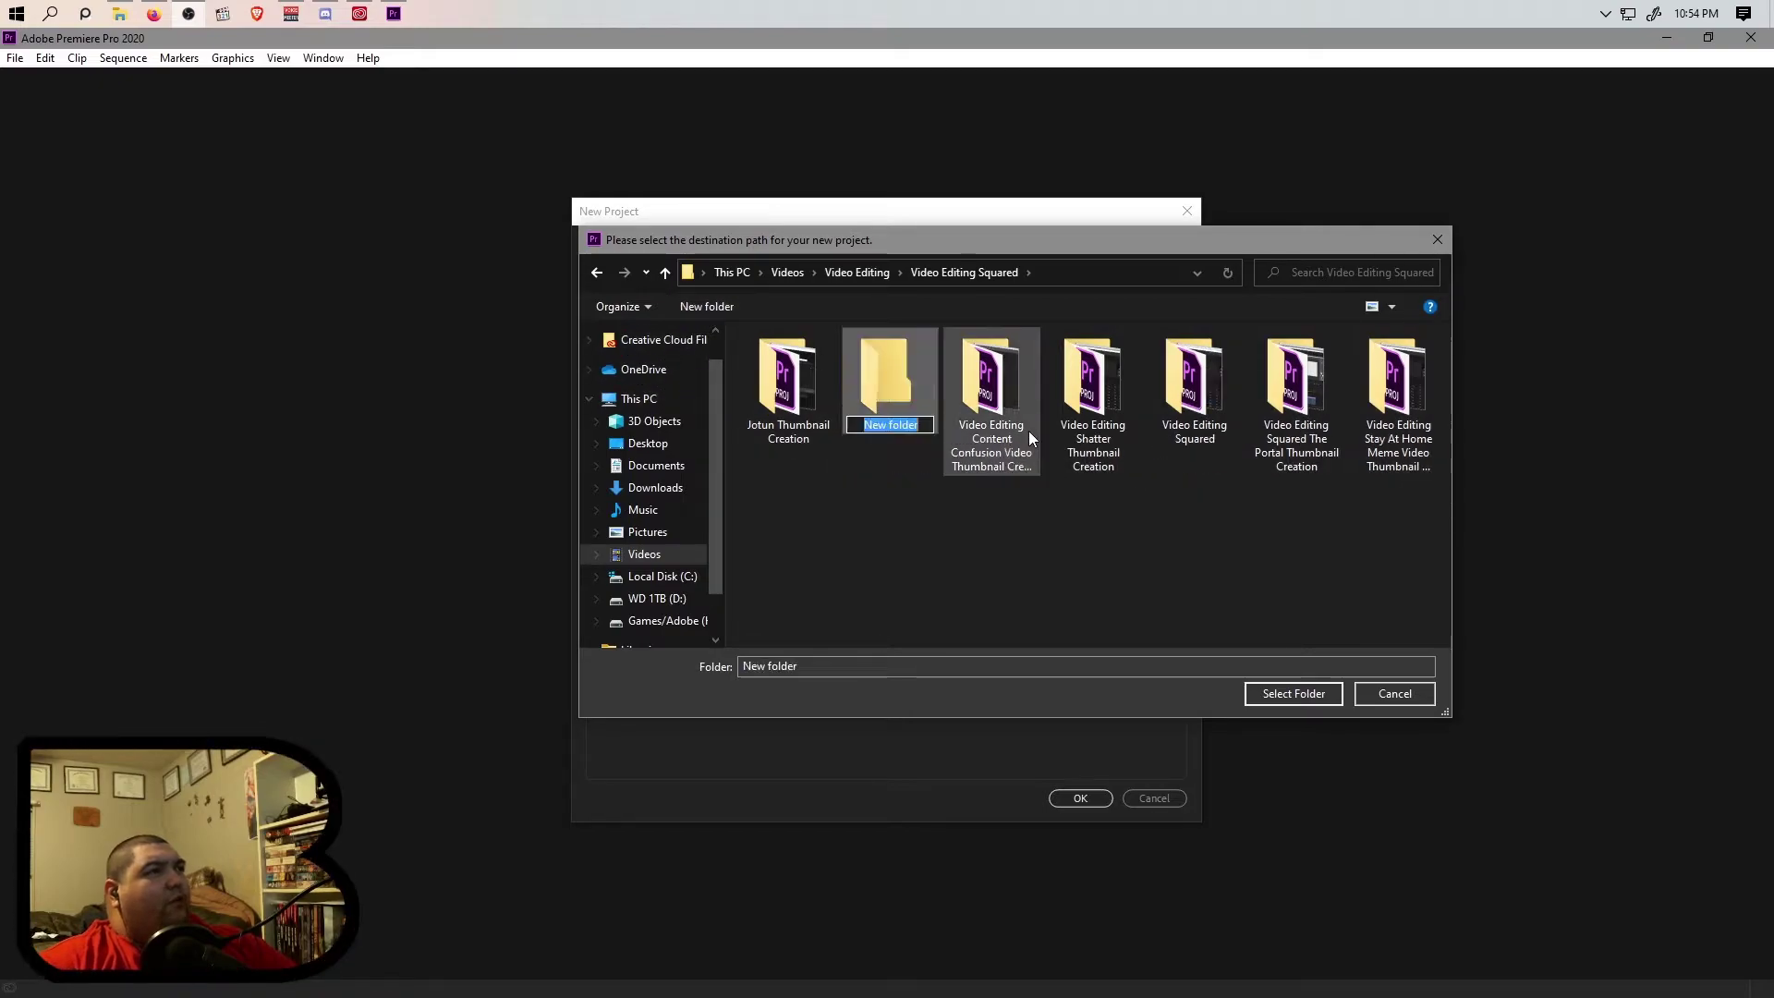
pyautogui.write('Video ')
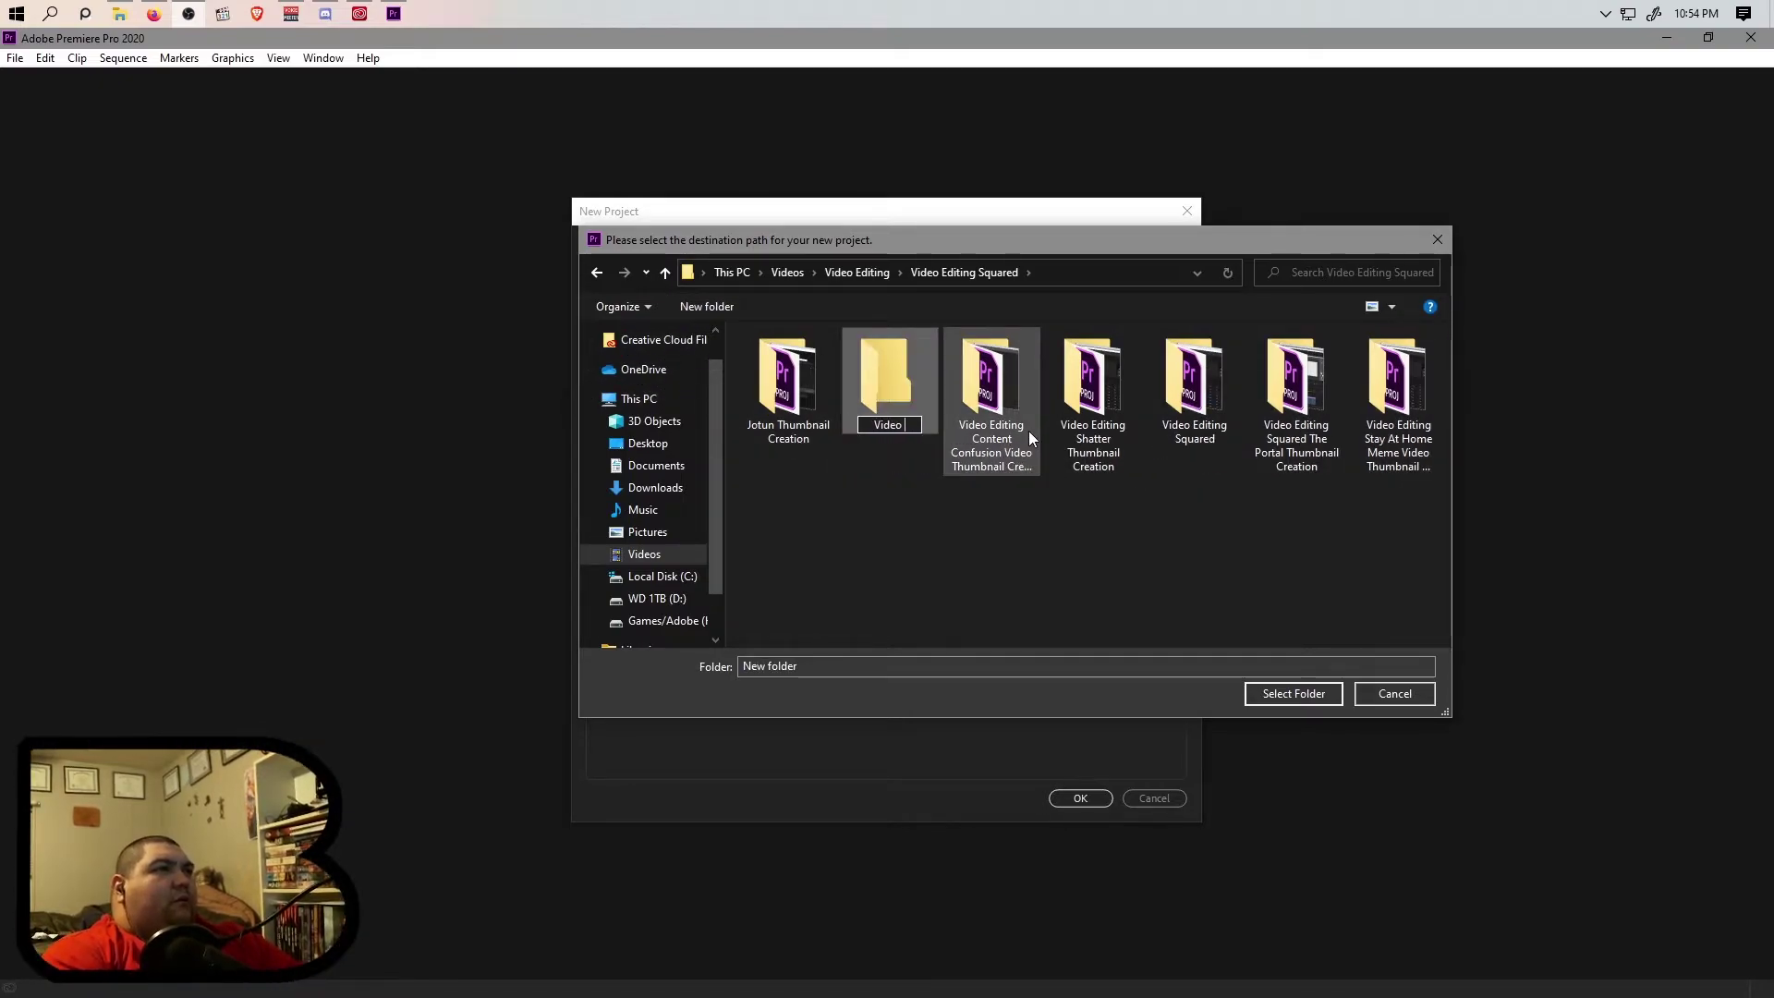
pyautogui.write('Editing Th')
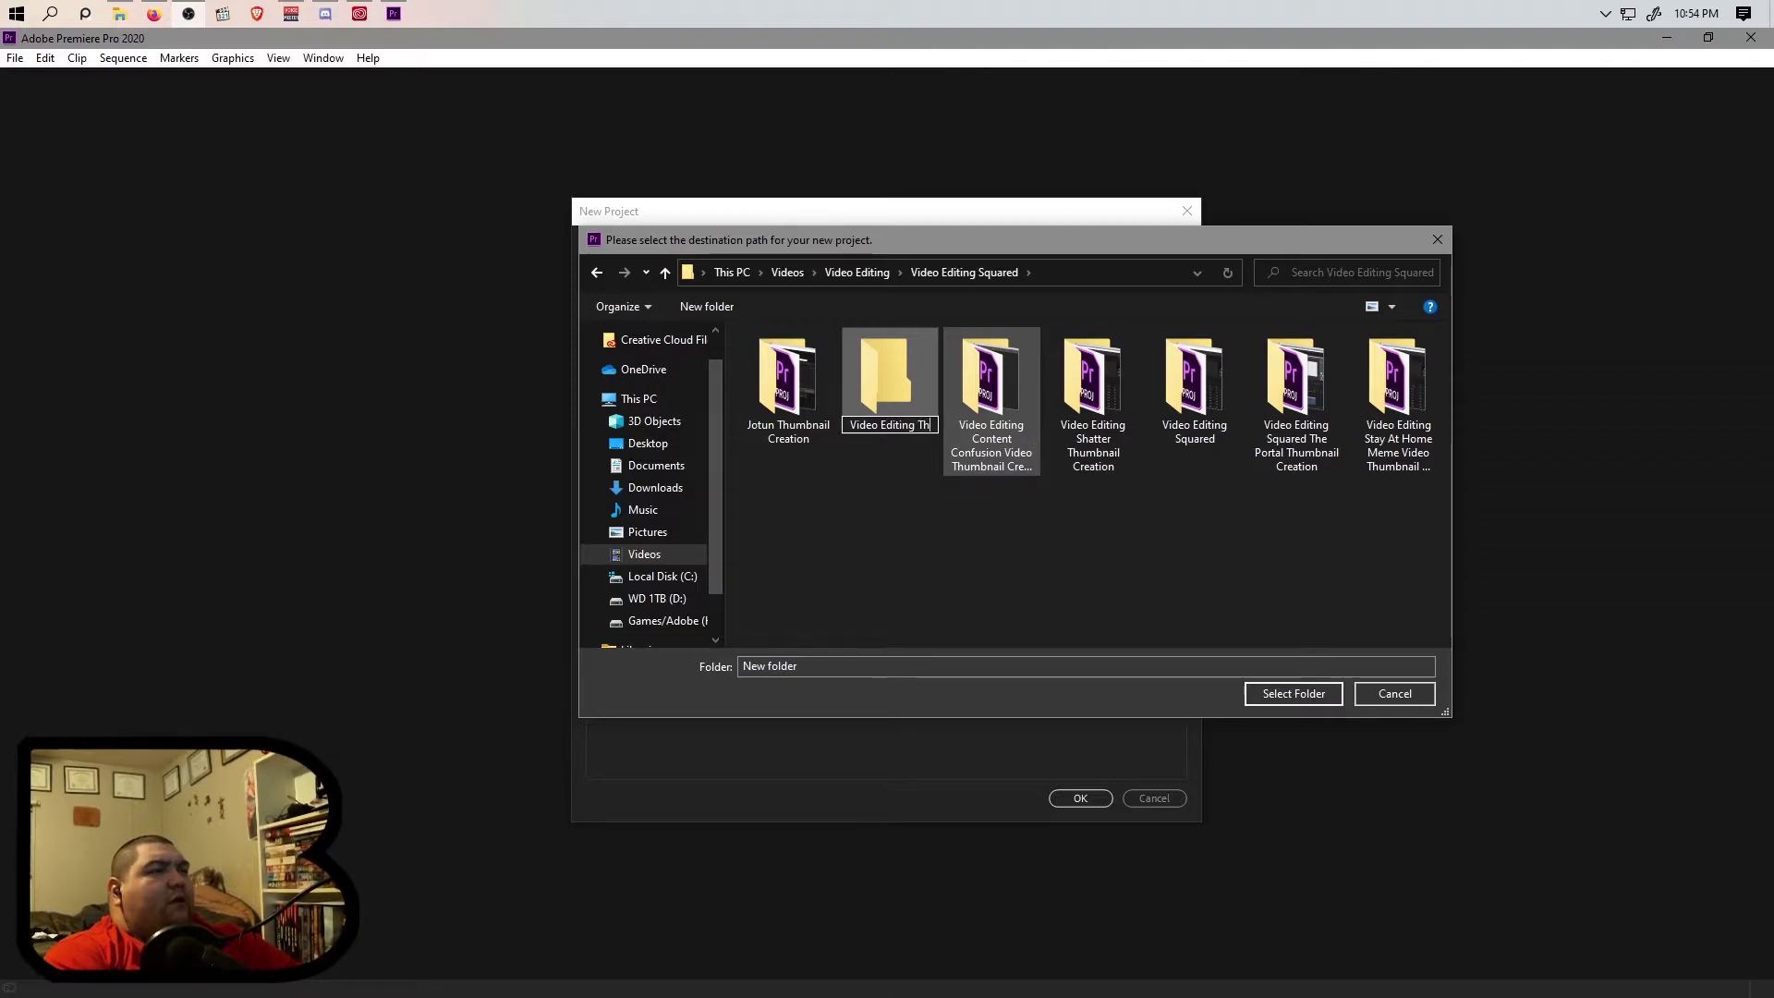
pyautogui.write('e Witch Cli')
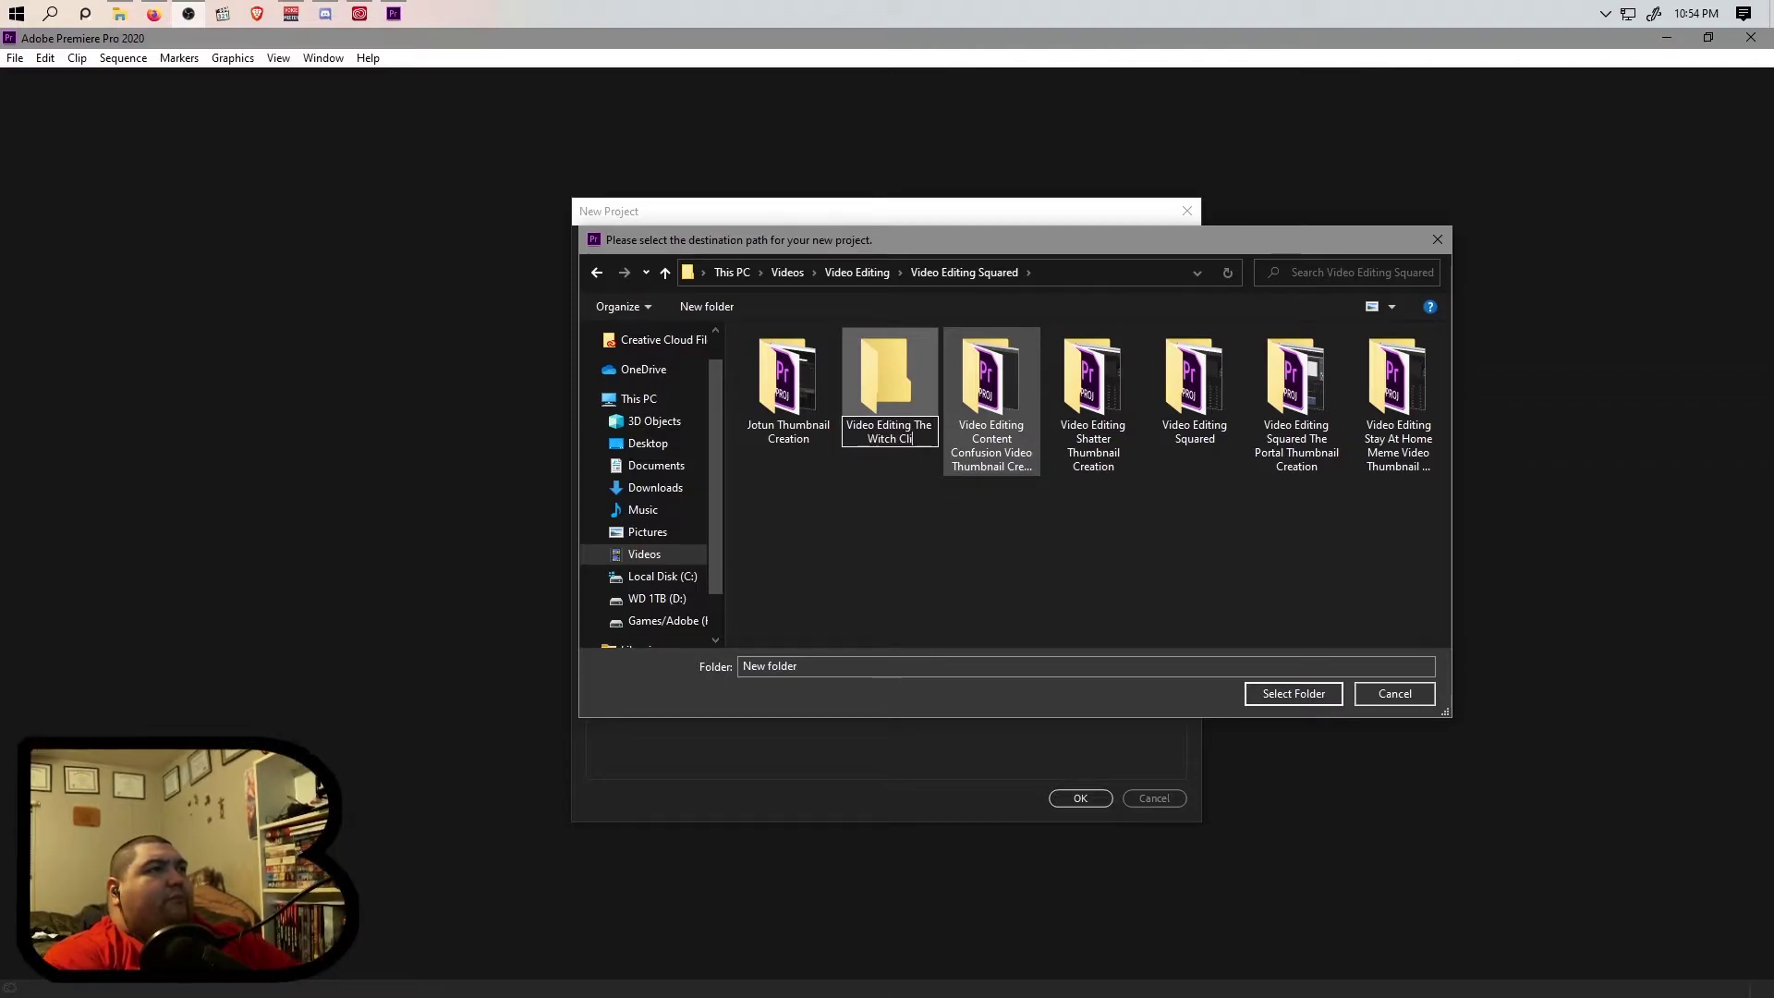
pyautogui.write('per Clip')
pyautogui.press('Return')
pyautogui.doubleClick(1395, 388)
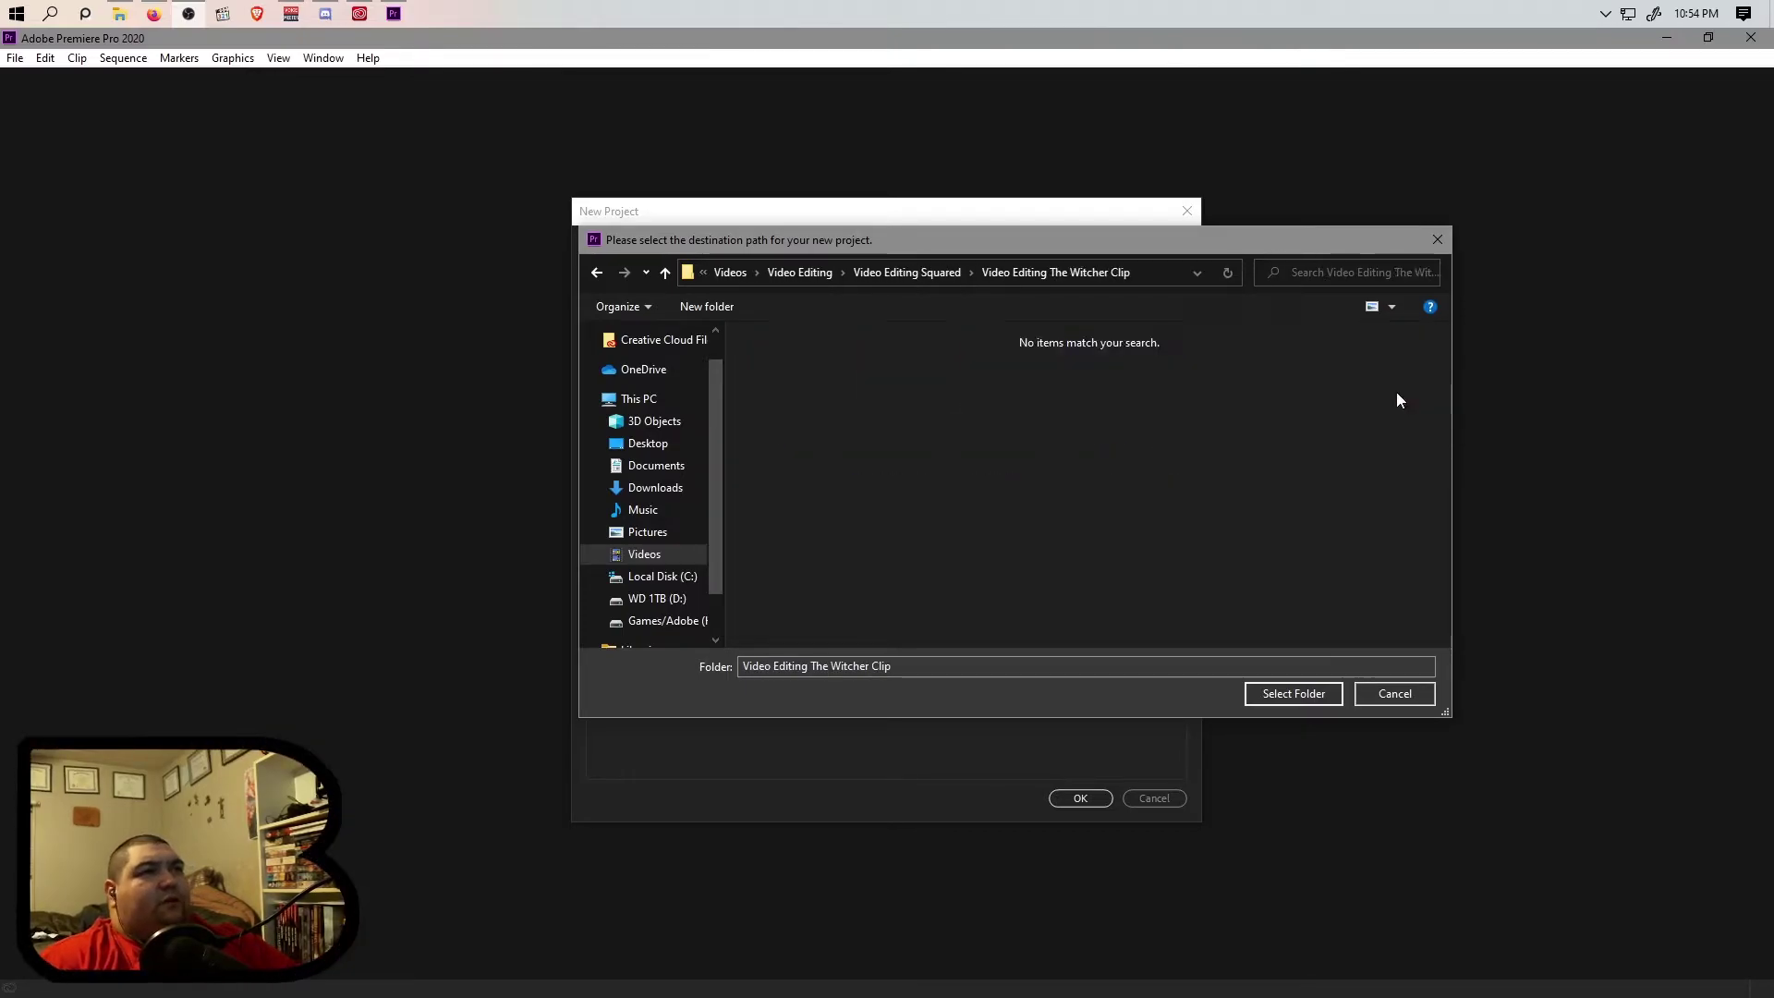
pyautogui.click(1303, 692)
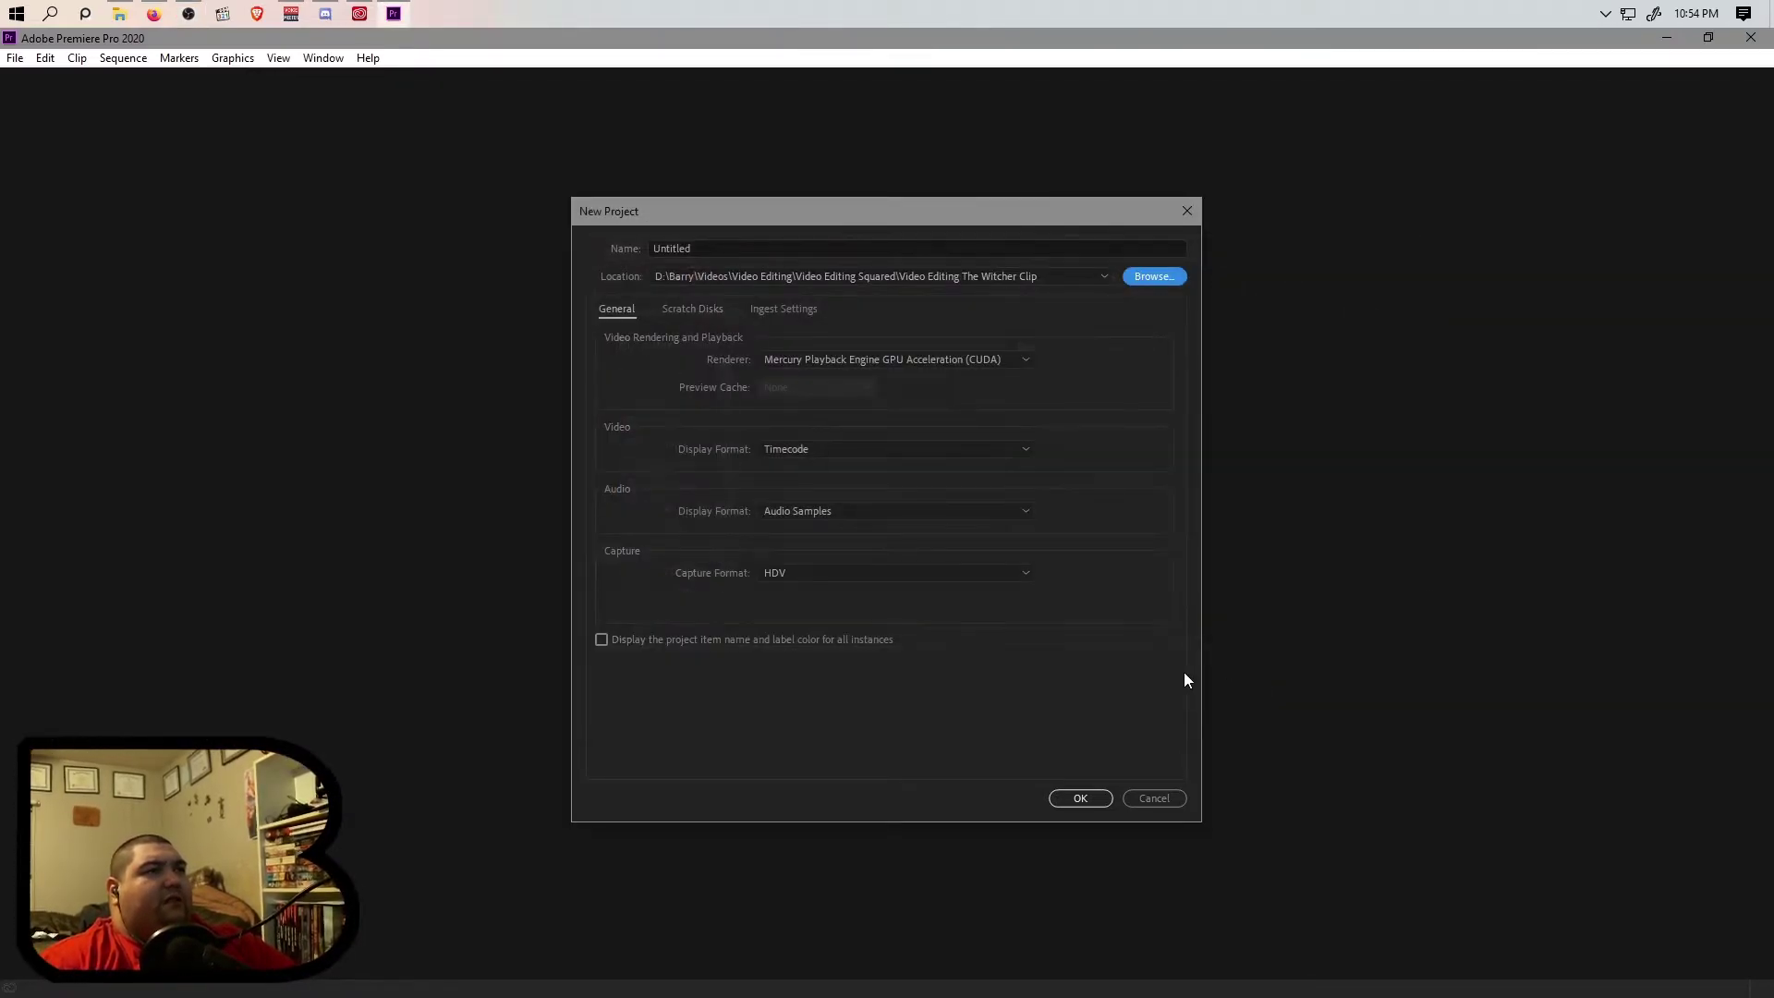
# Name the new project "Video Editing The Witcher Clip" and create it.
pyautogui.click(743, 245)
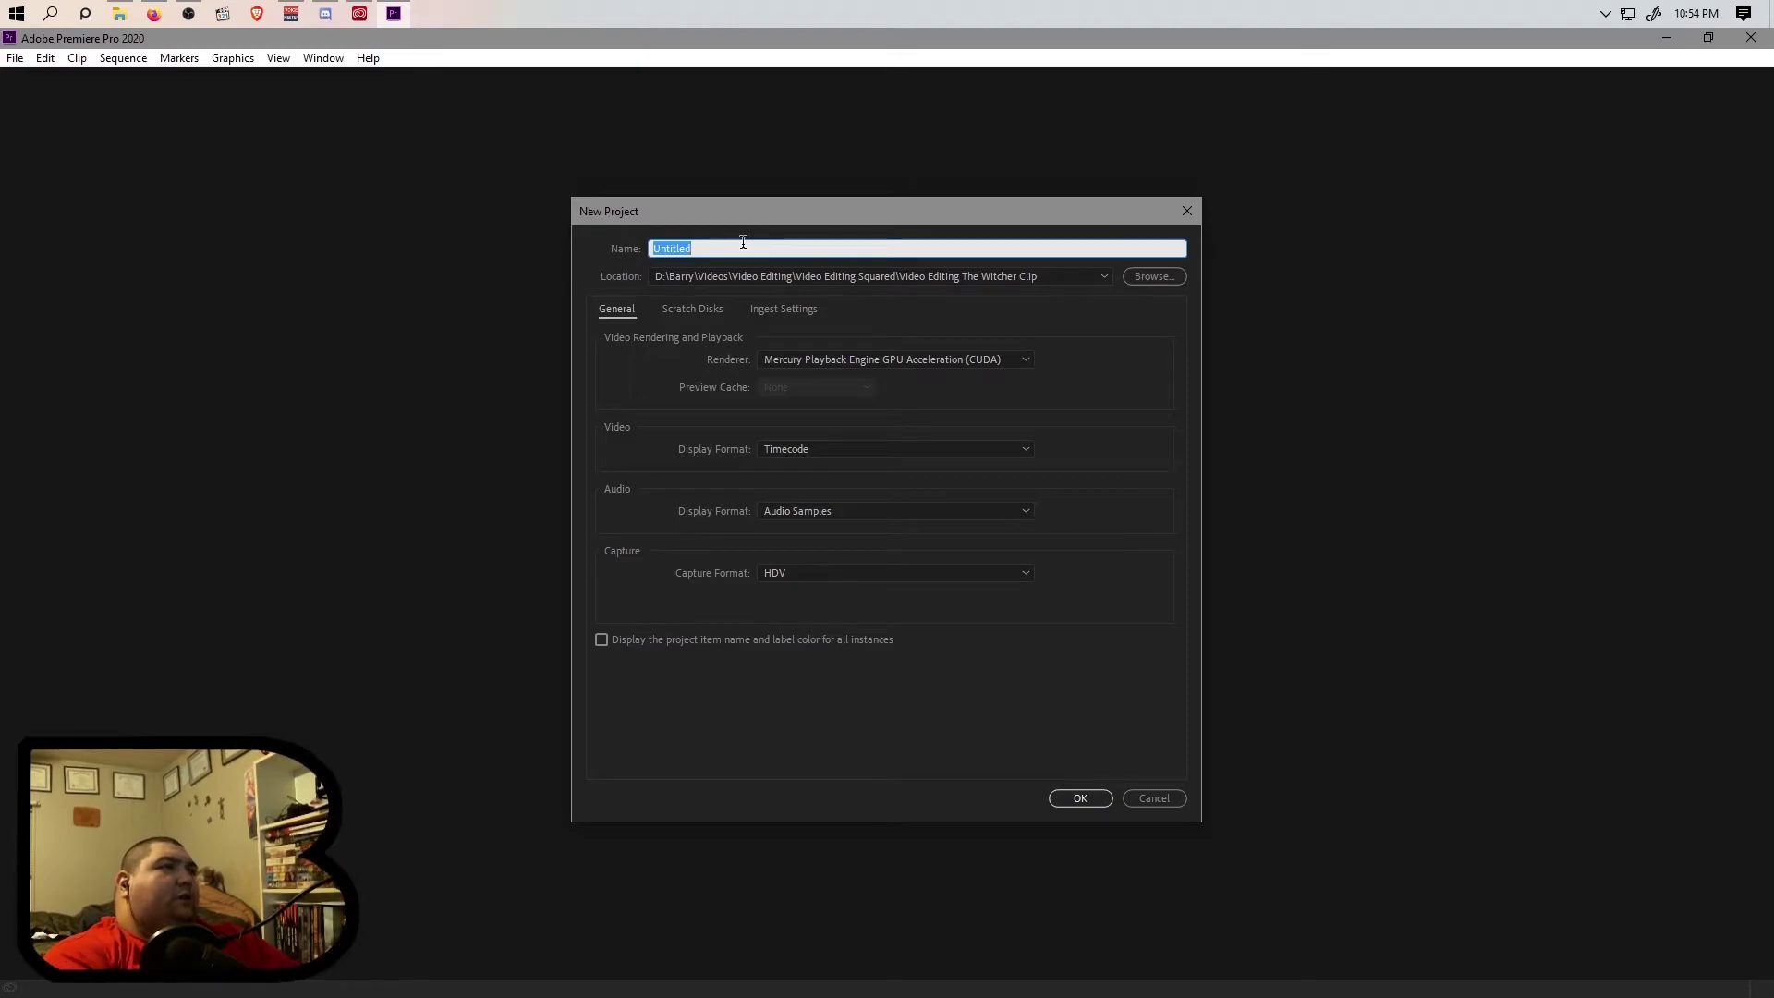
pyautogui.write('Video E')
pyautogui.write('diting The V')
pyautogui.write('ide')
pyautogui.press('BackSpace')
pyautogui.press('BackSpace')
pyautogui.press('BackSpace')
pyautogui.press('BackSpace')
pyautogui.write('Witcher Clip')
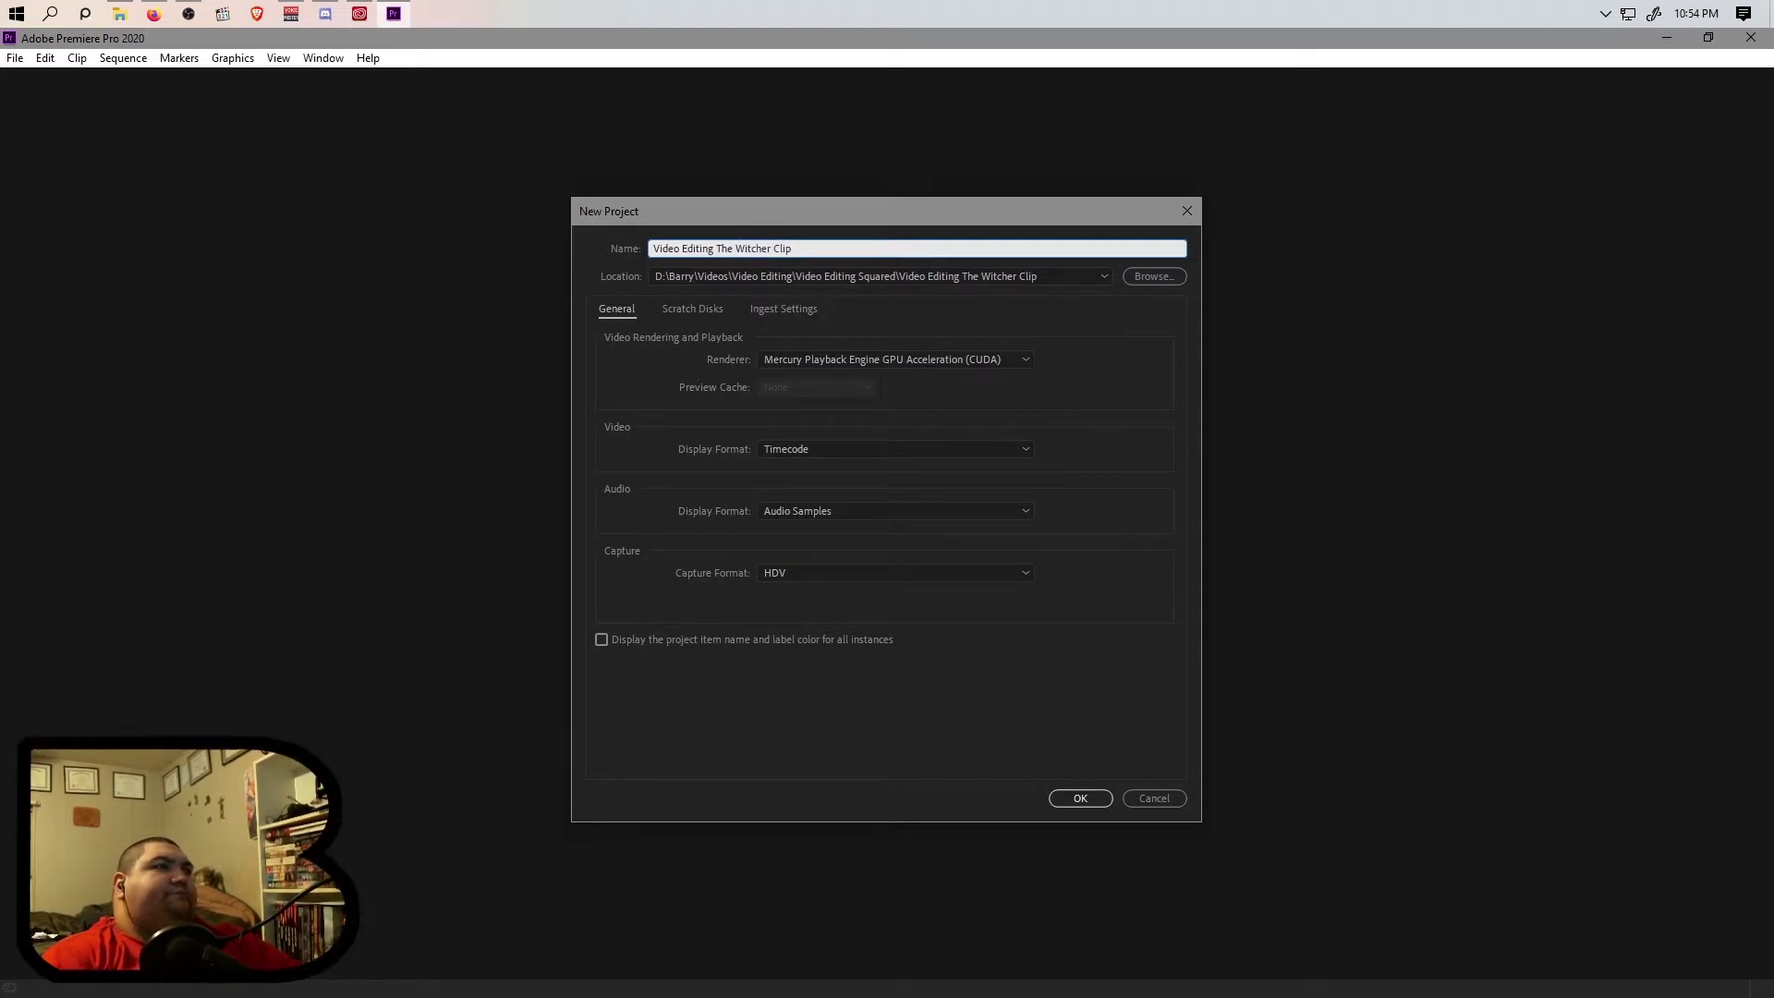
pyautogui.click(1080, 799)
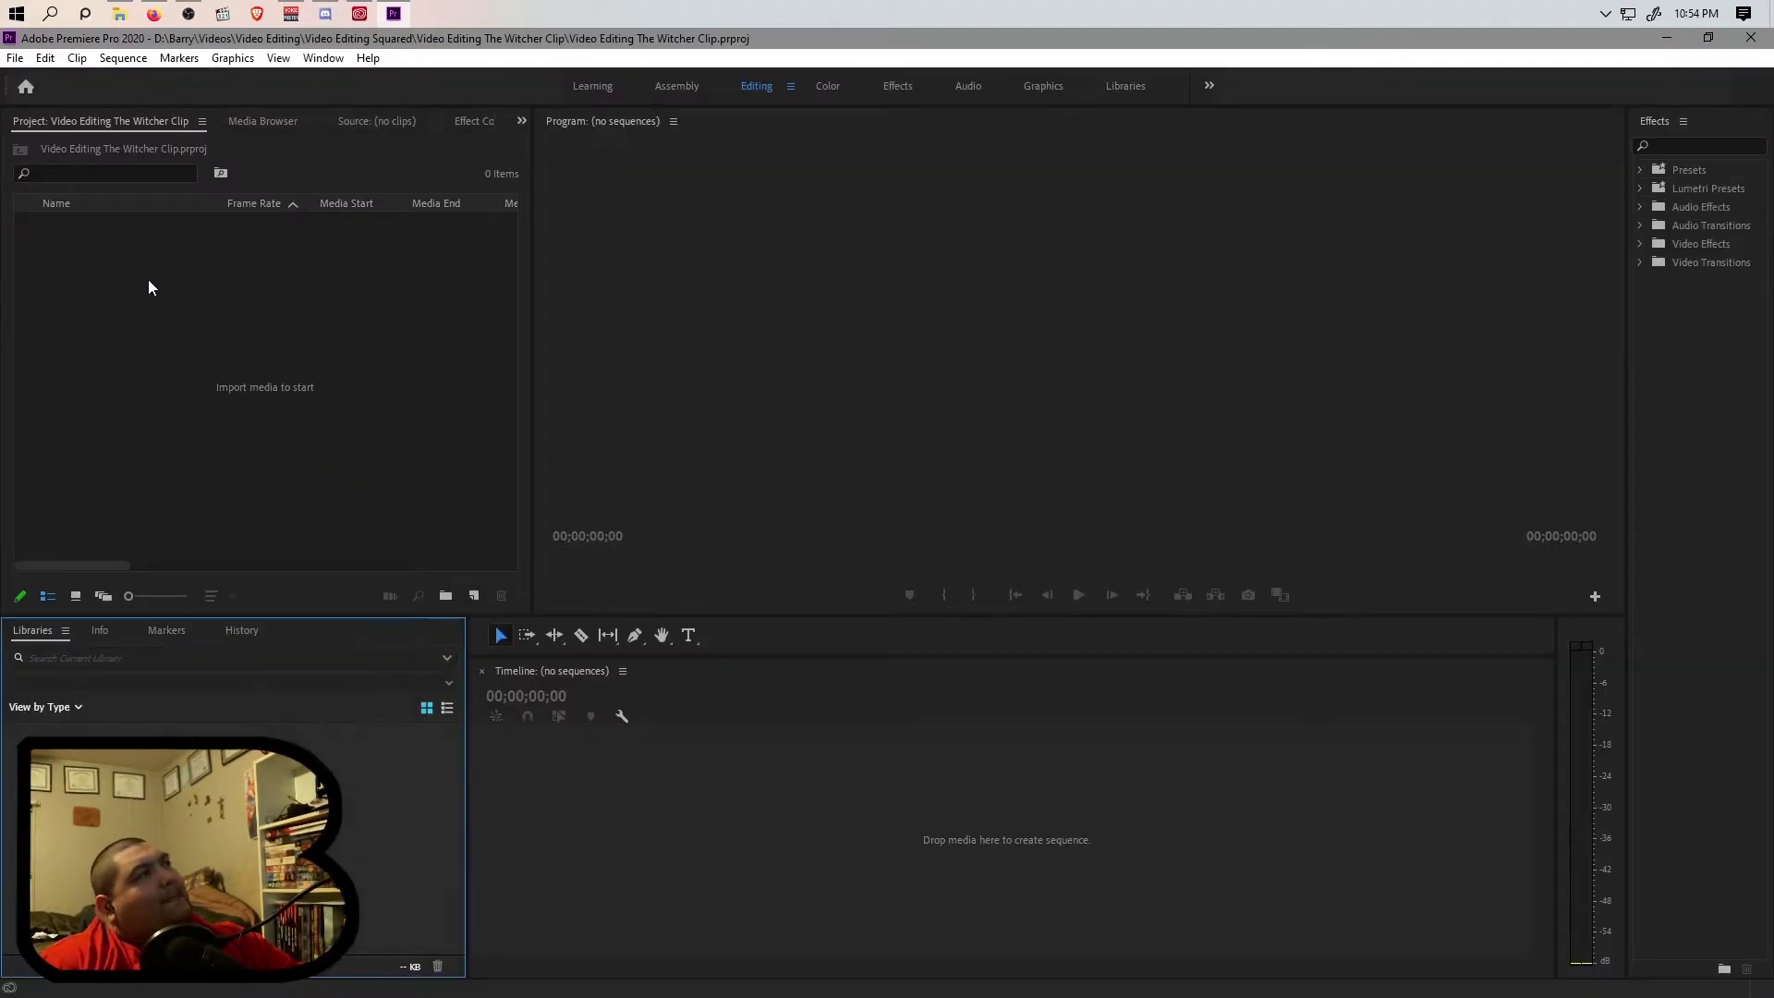
pyautogui.moveTo(124, 125); pyautogui.dragTo(47, 632)
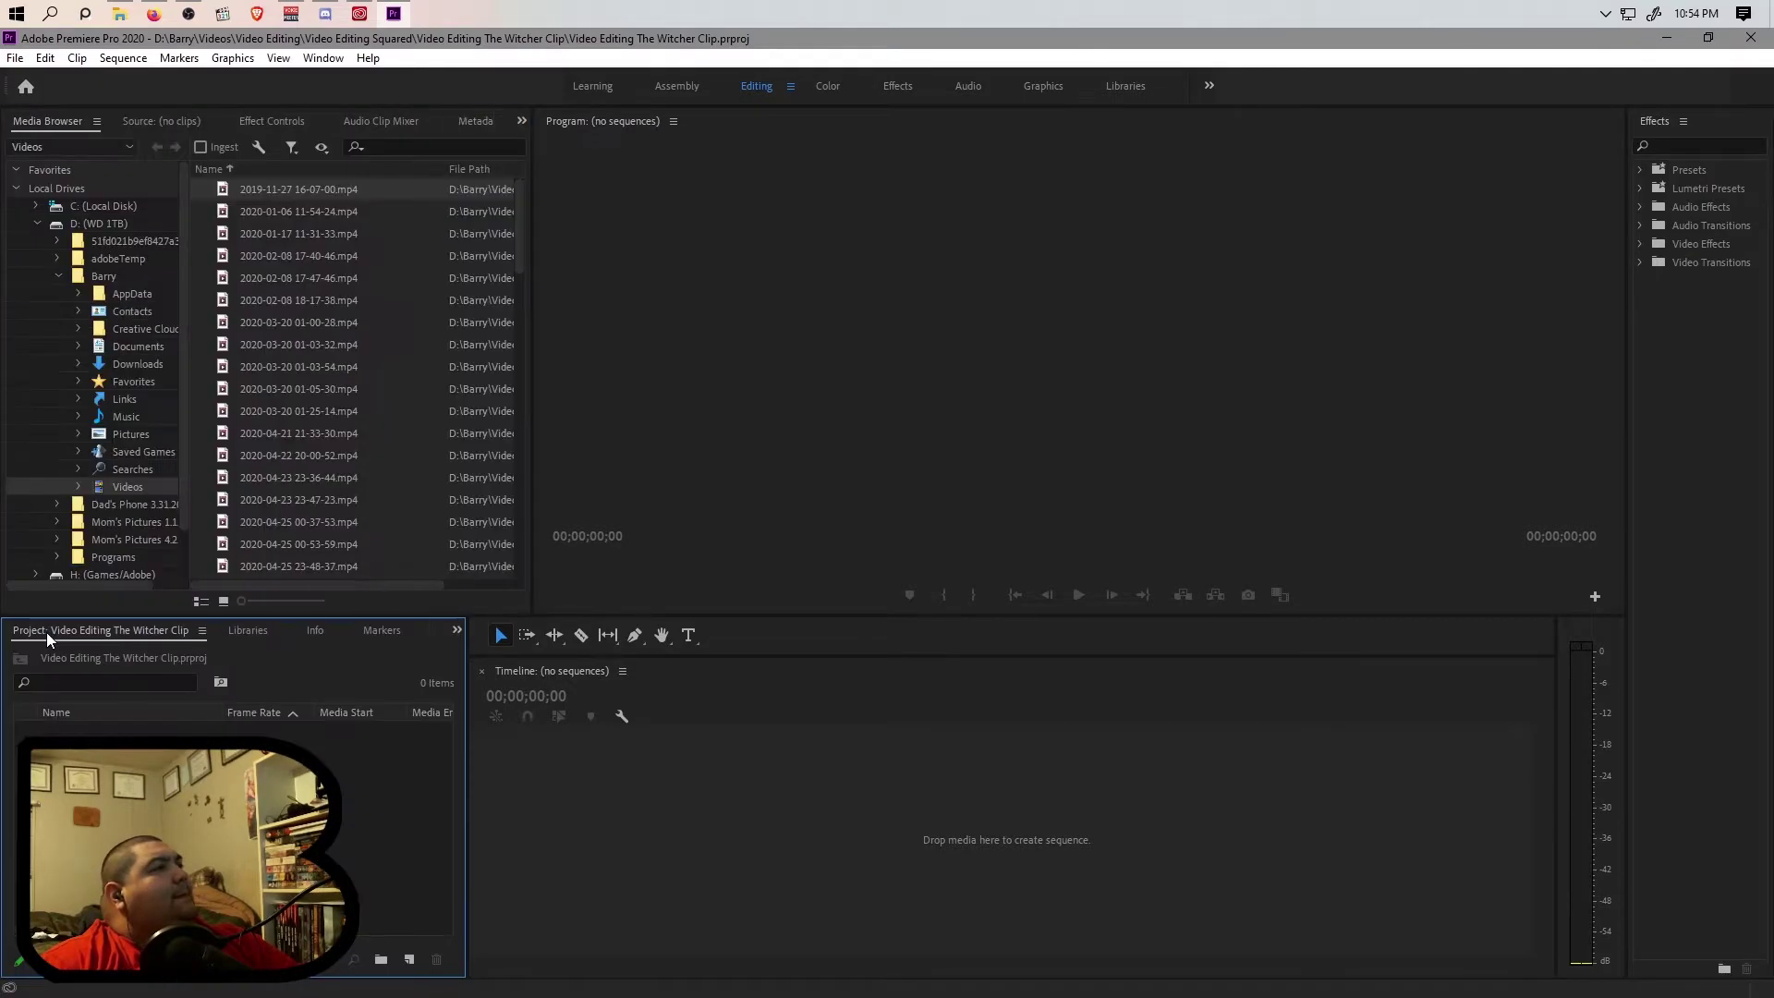
pyautogui.click(120, 15)
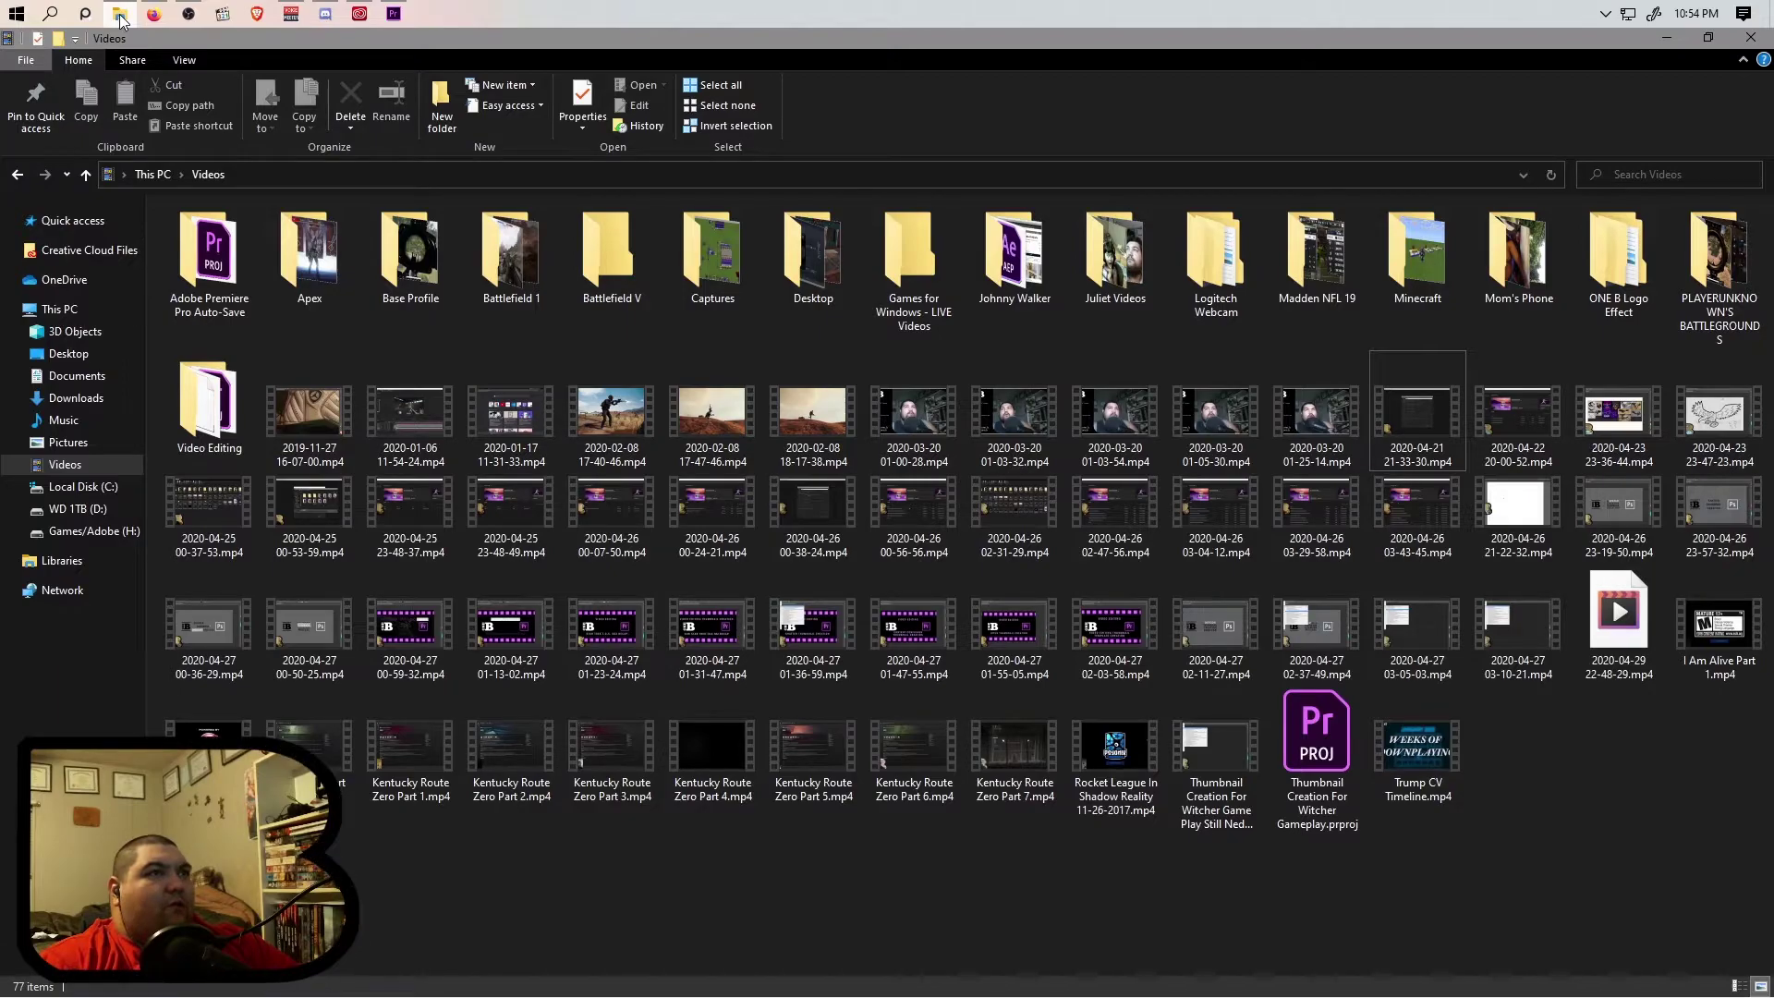
pyautogui.click(120, 15)
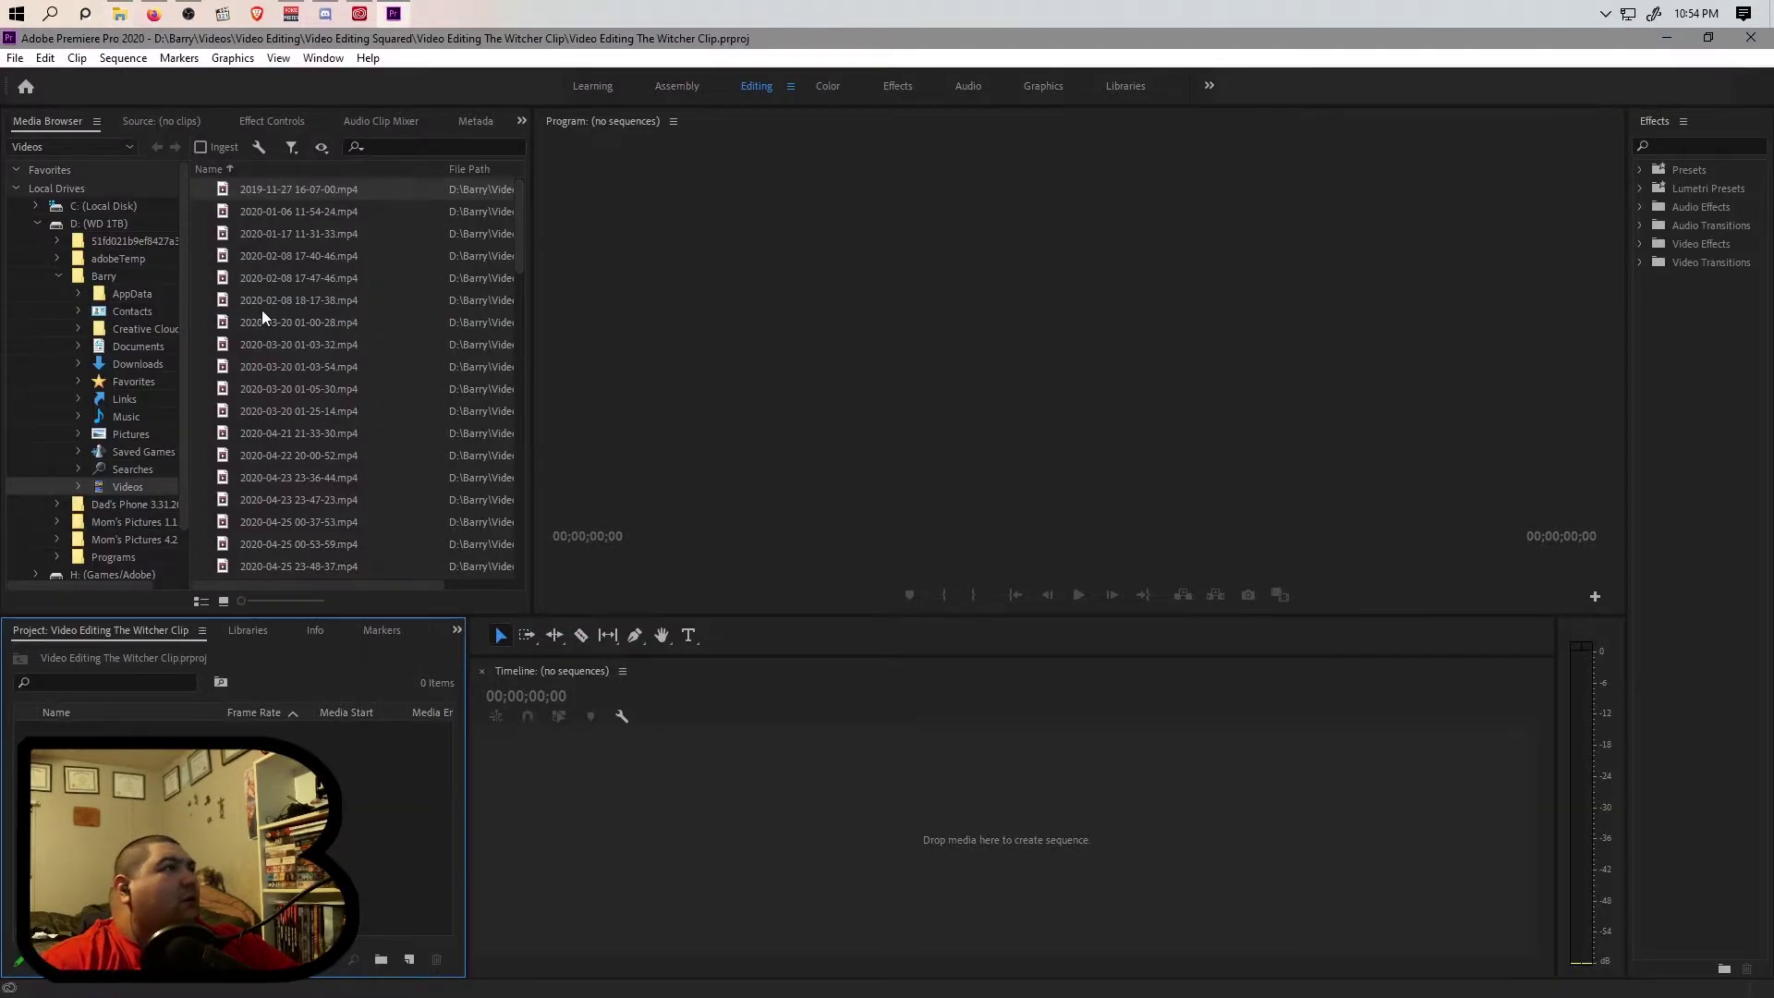
pyautogui.click(333, 431)
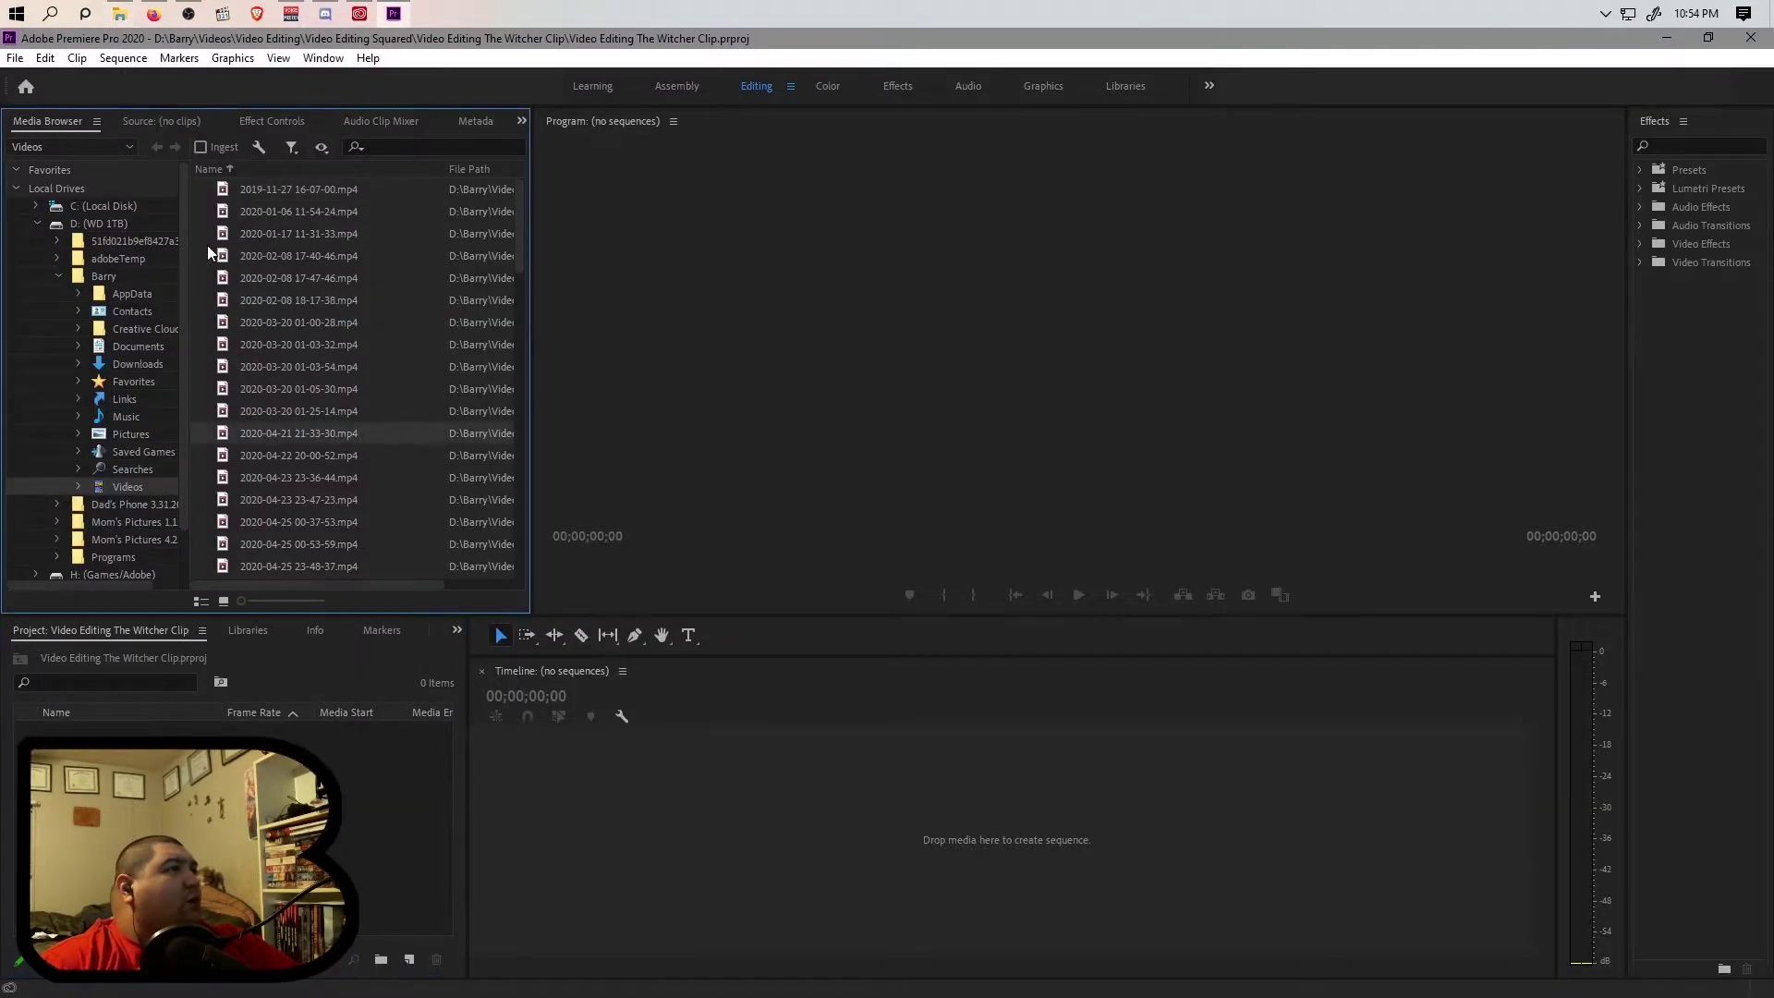
pyautogui.click(120, 15)
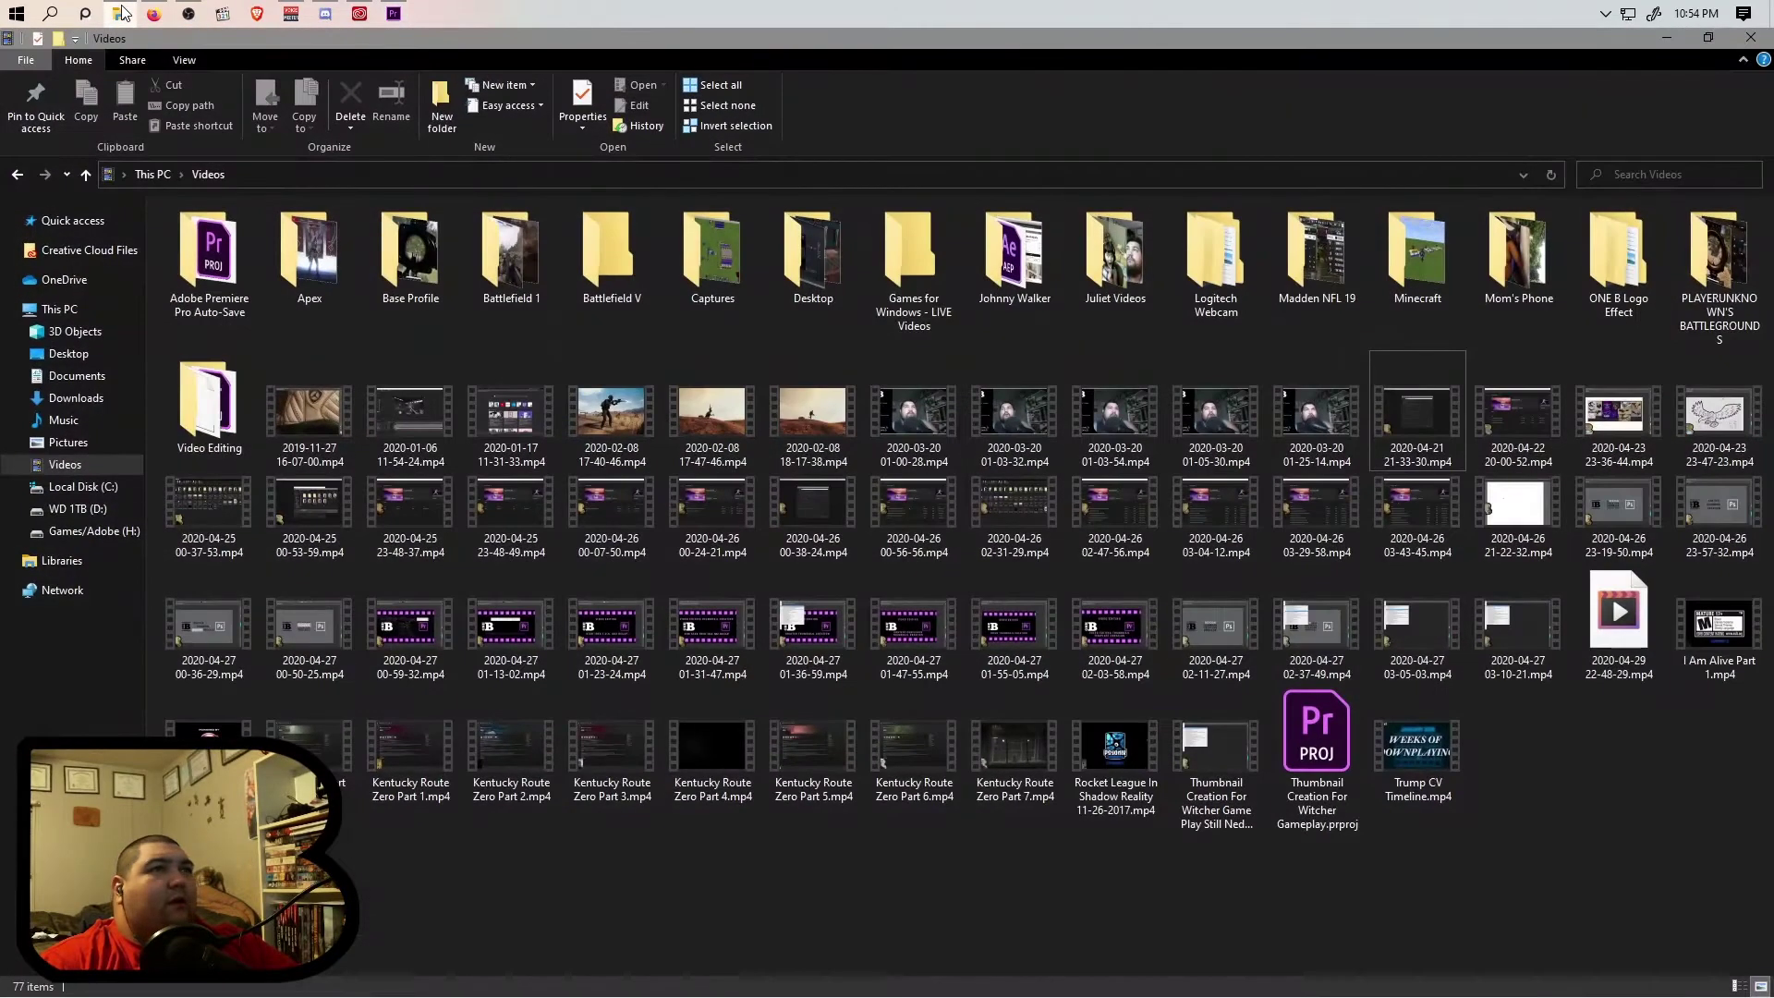
pyautogui.click(120, 13)
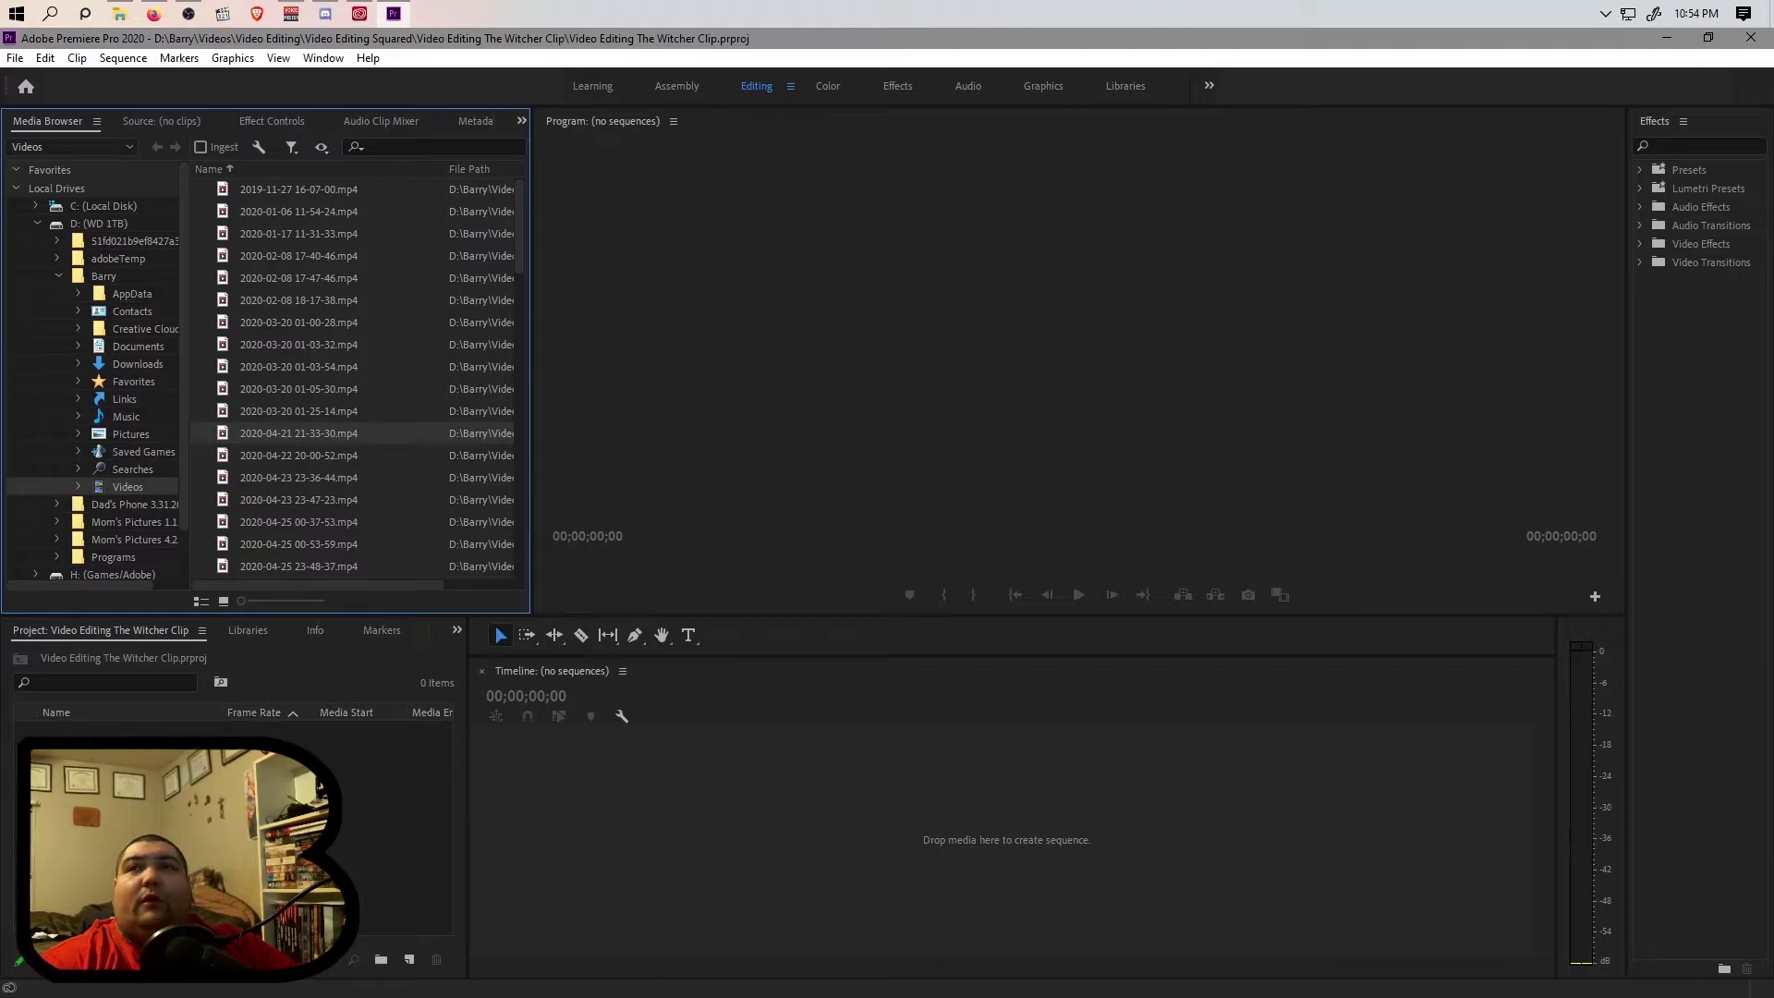
pyautogui.hotkey('ctrl', 'i')
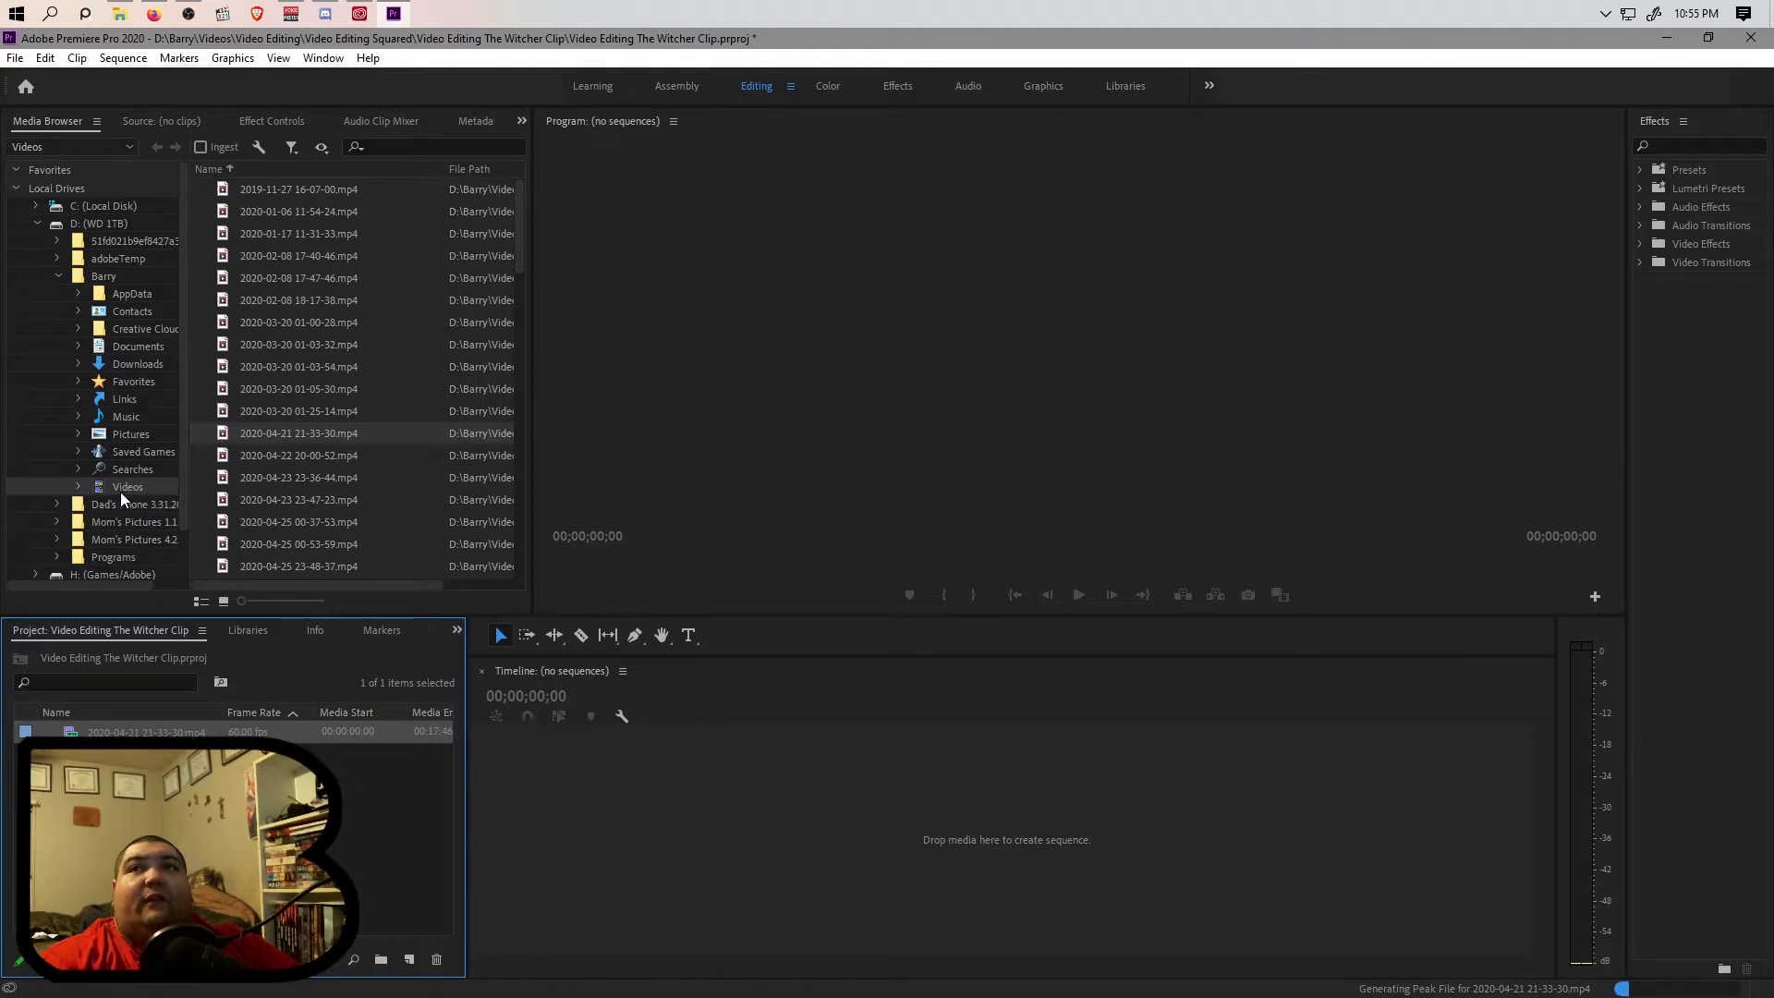
# Import YouTube_Endscreen_v1.mp4 from Videos\Video Editing\The One B\YouTube into the project.
pyautogui.click(80, 486)
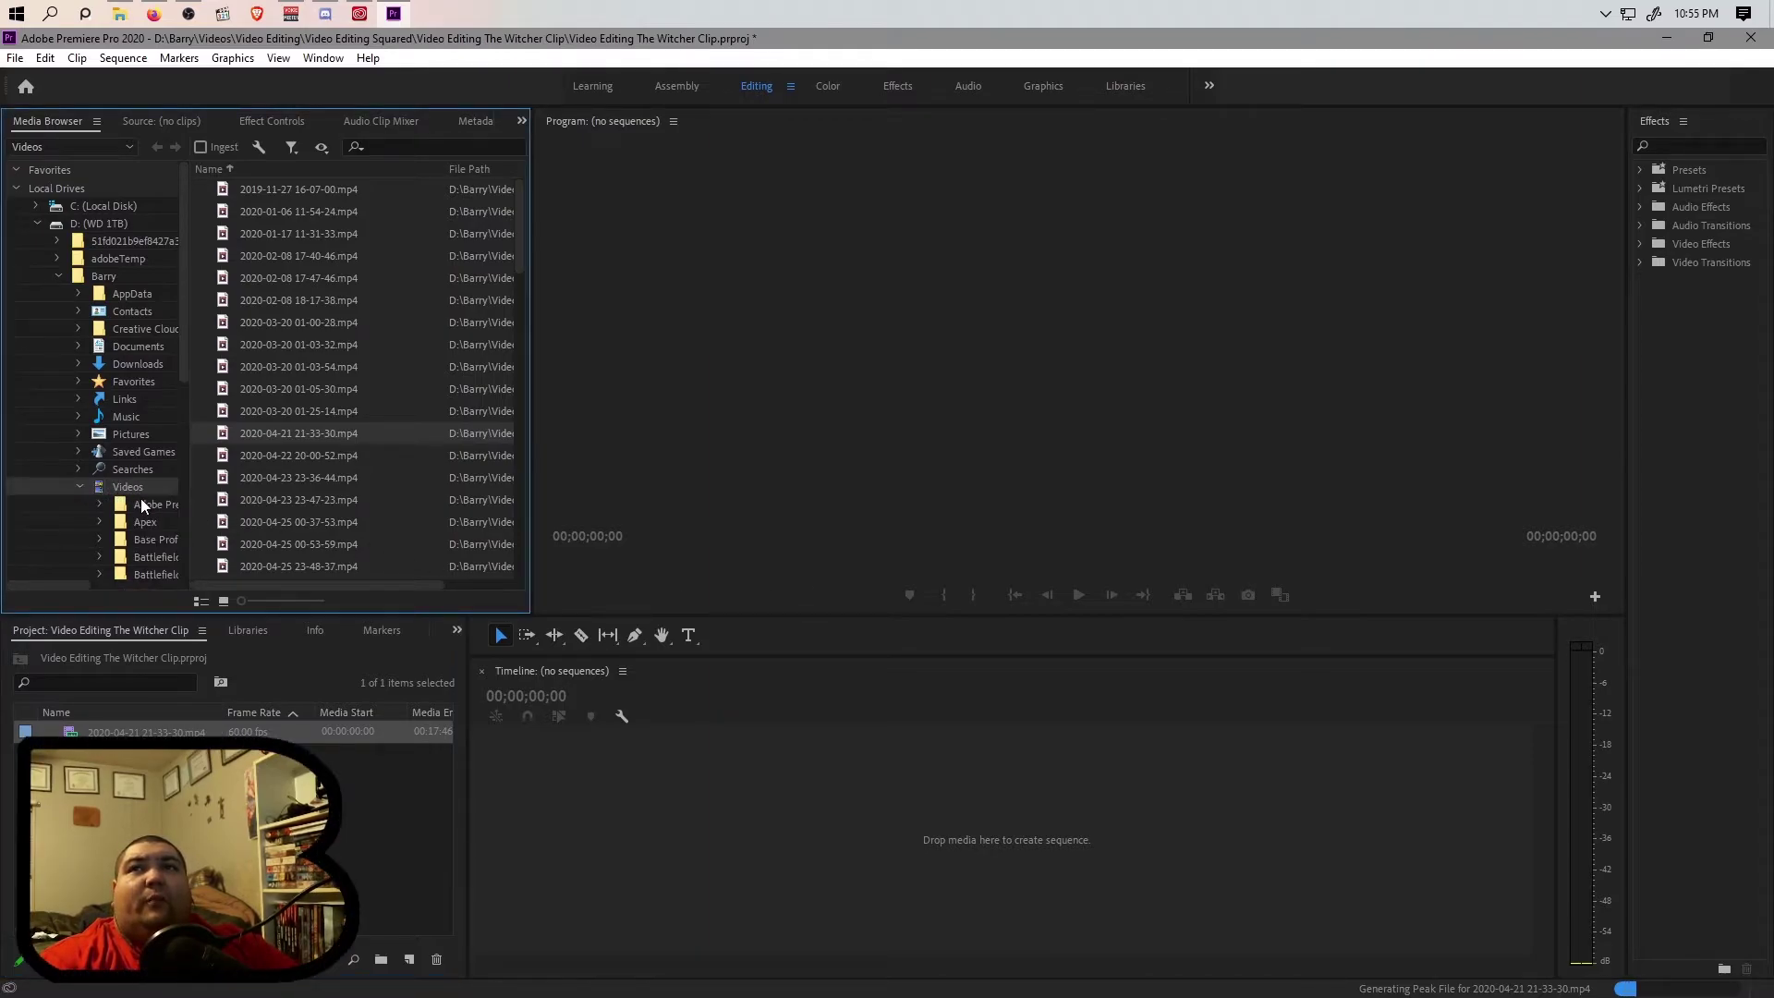
pyautogui.scroll(-2, 140, 498)
pyautogui.scroll(-3, 141, 499)
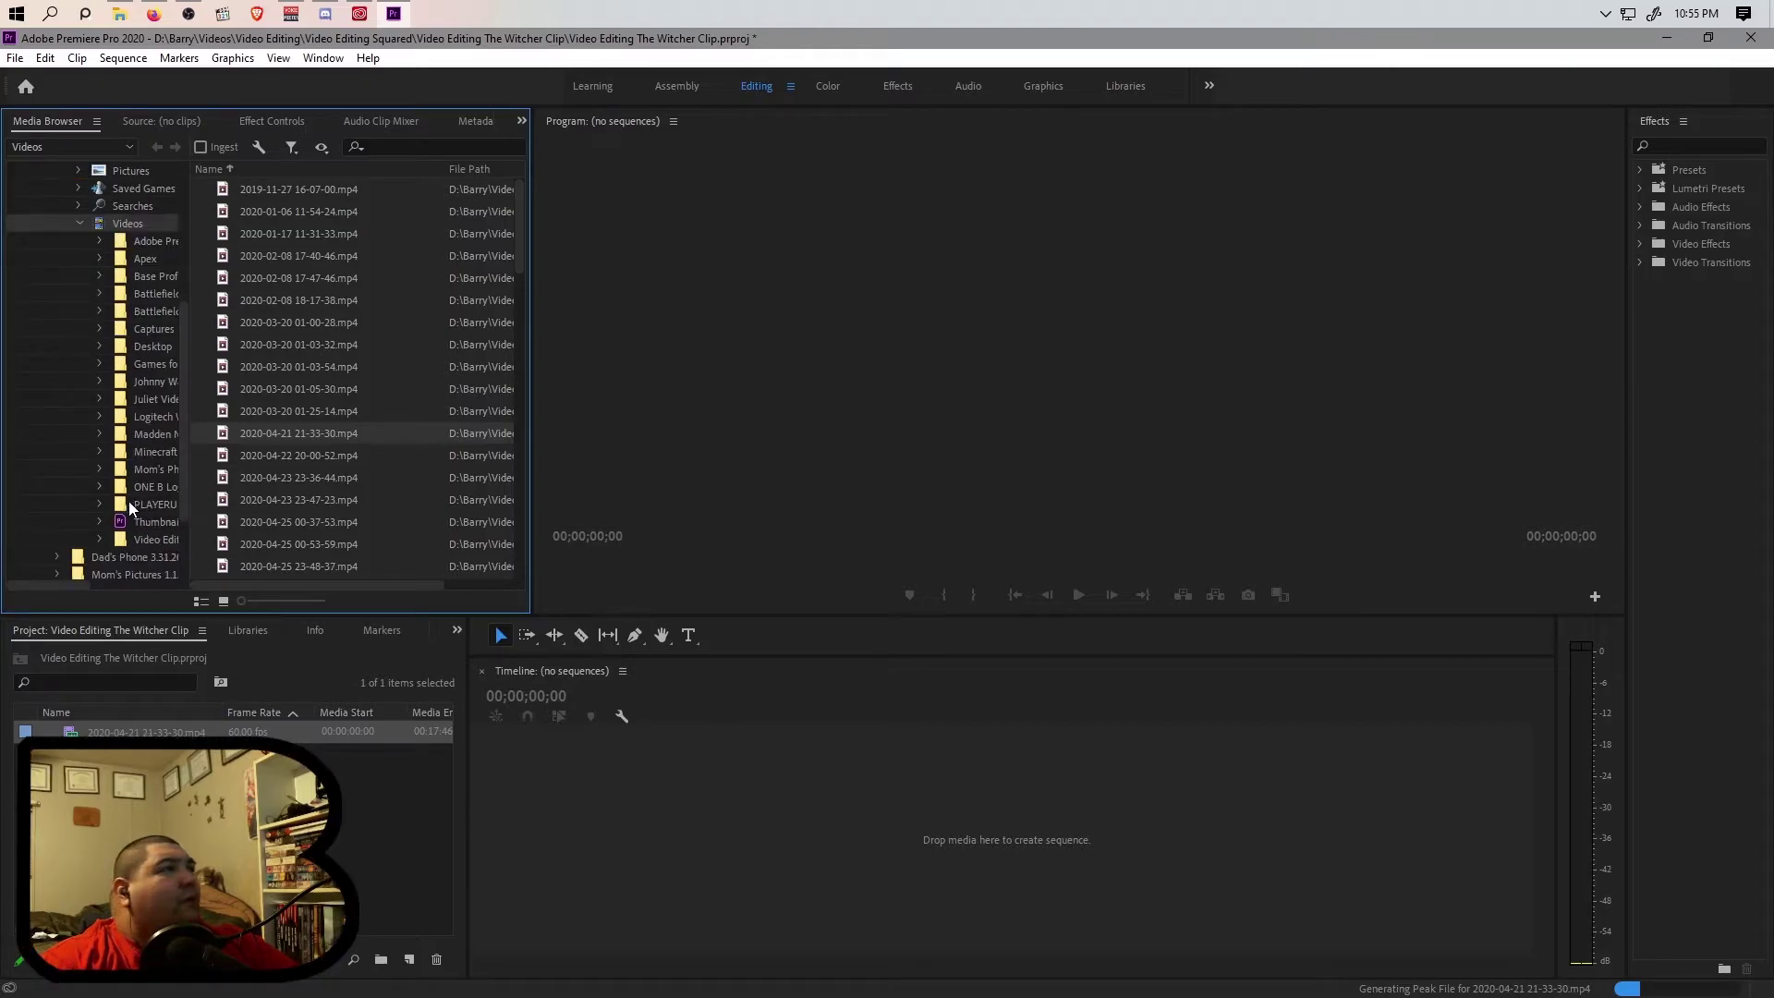
pyautogui.click(154, 534)
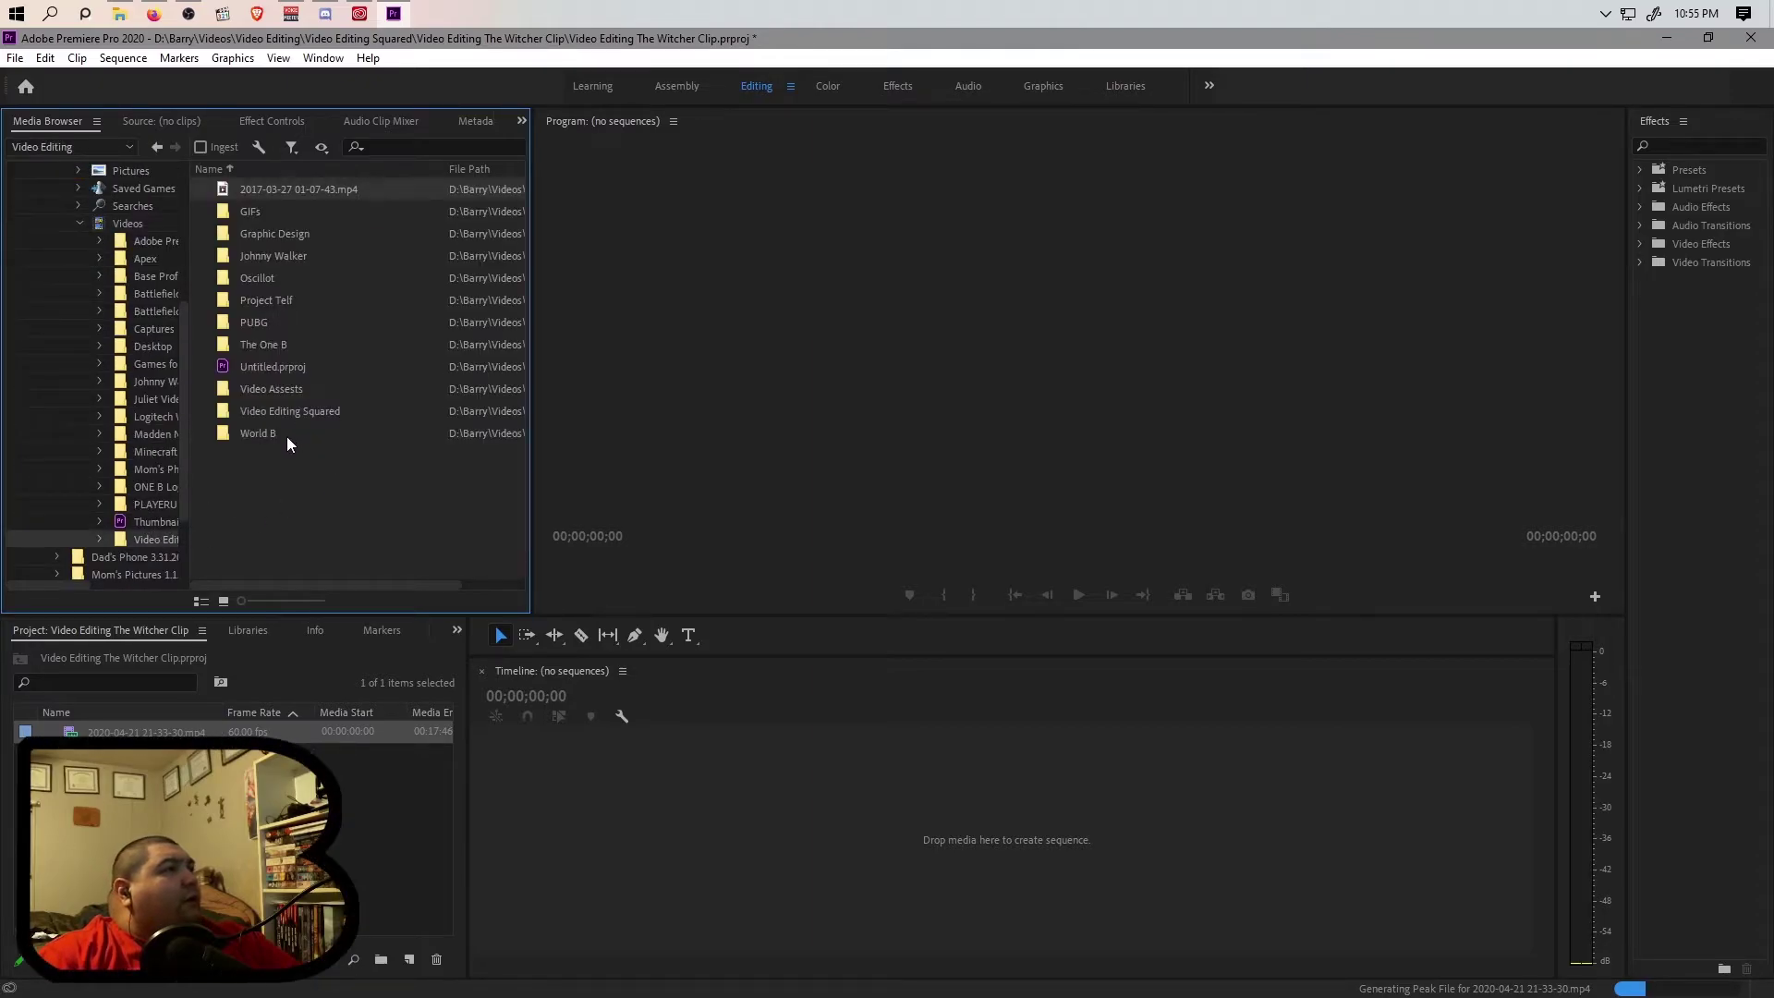
pyautogui.doubleClick(296, 345)
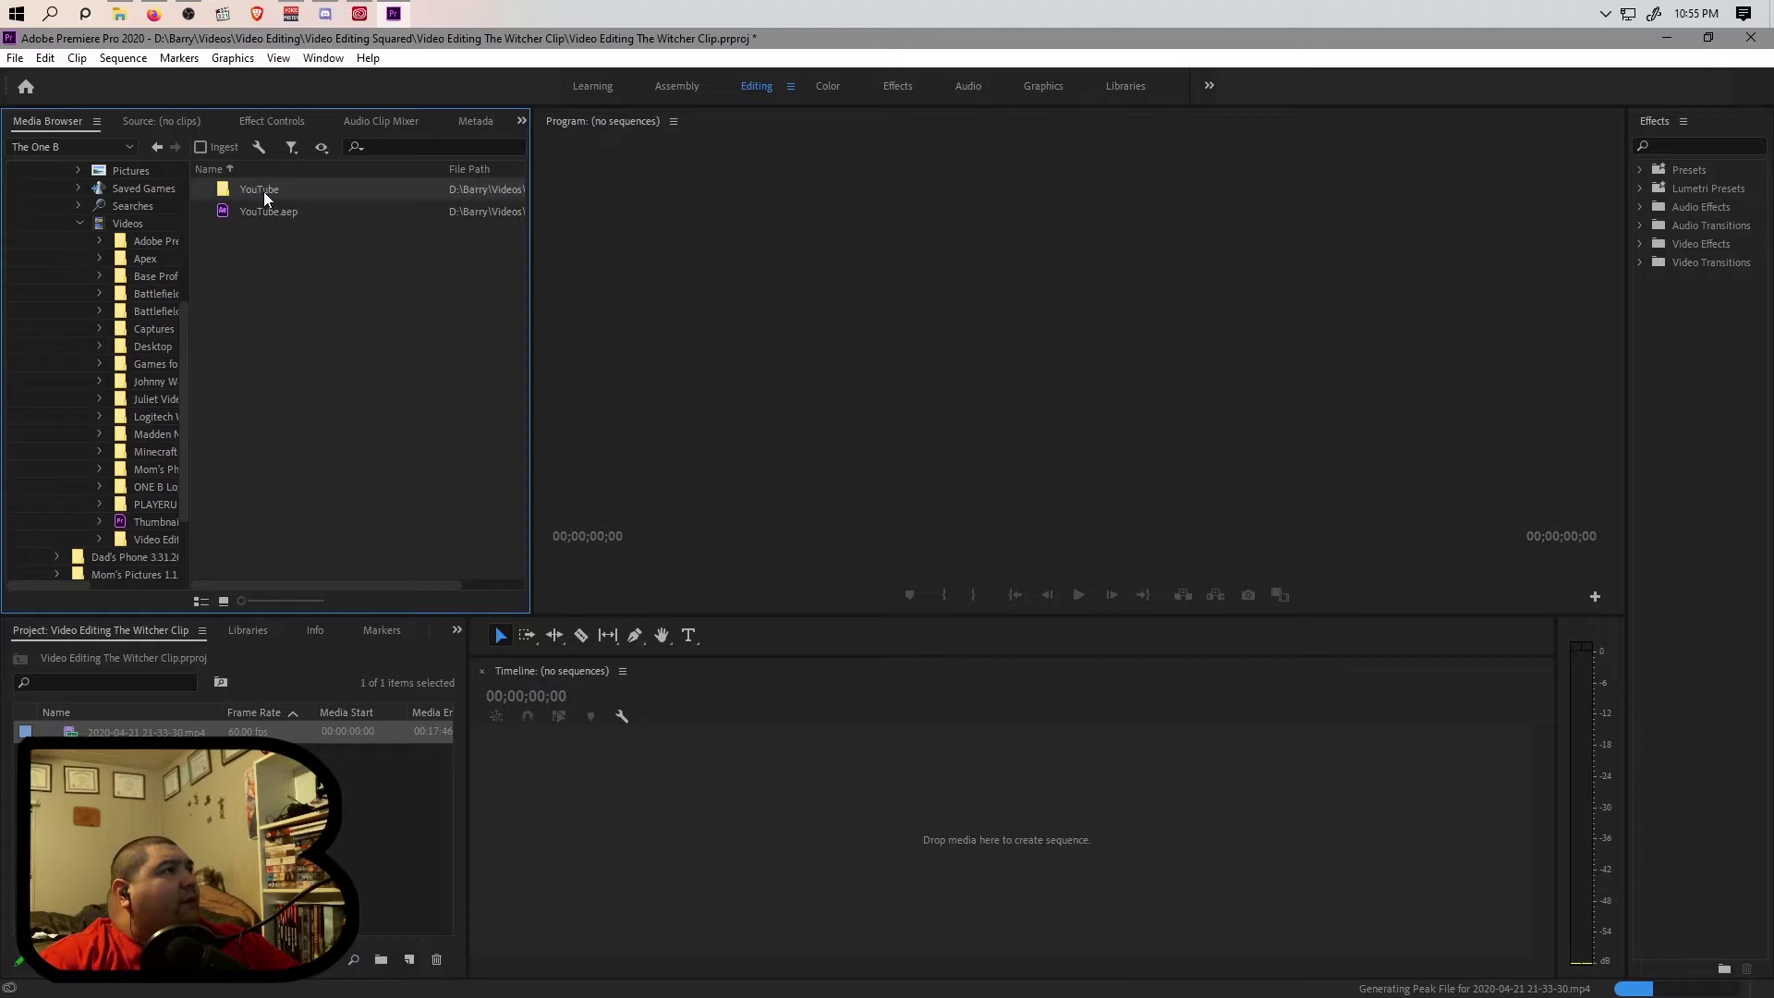
pyautogui.doubleClick(264, 192)
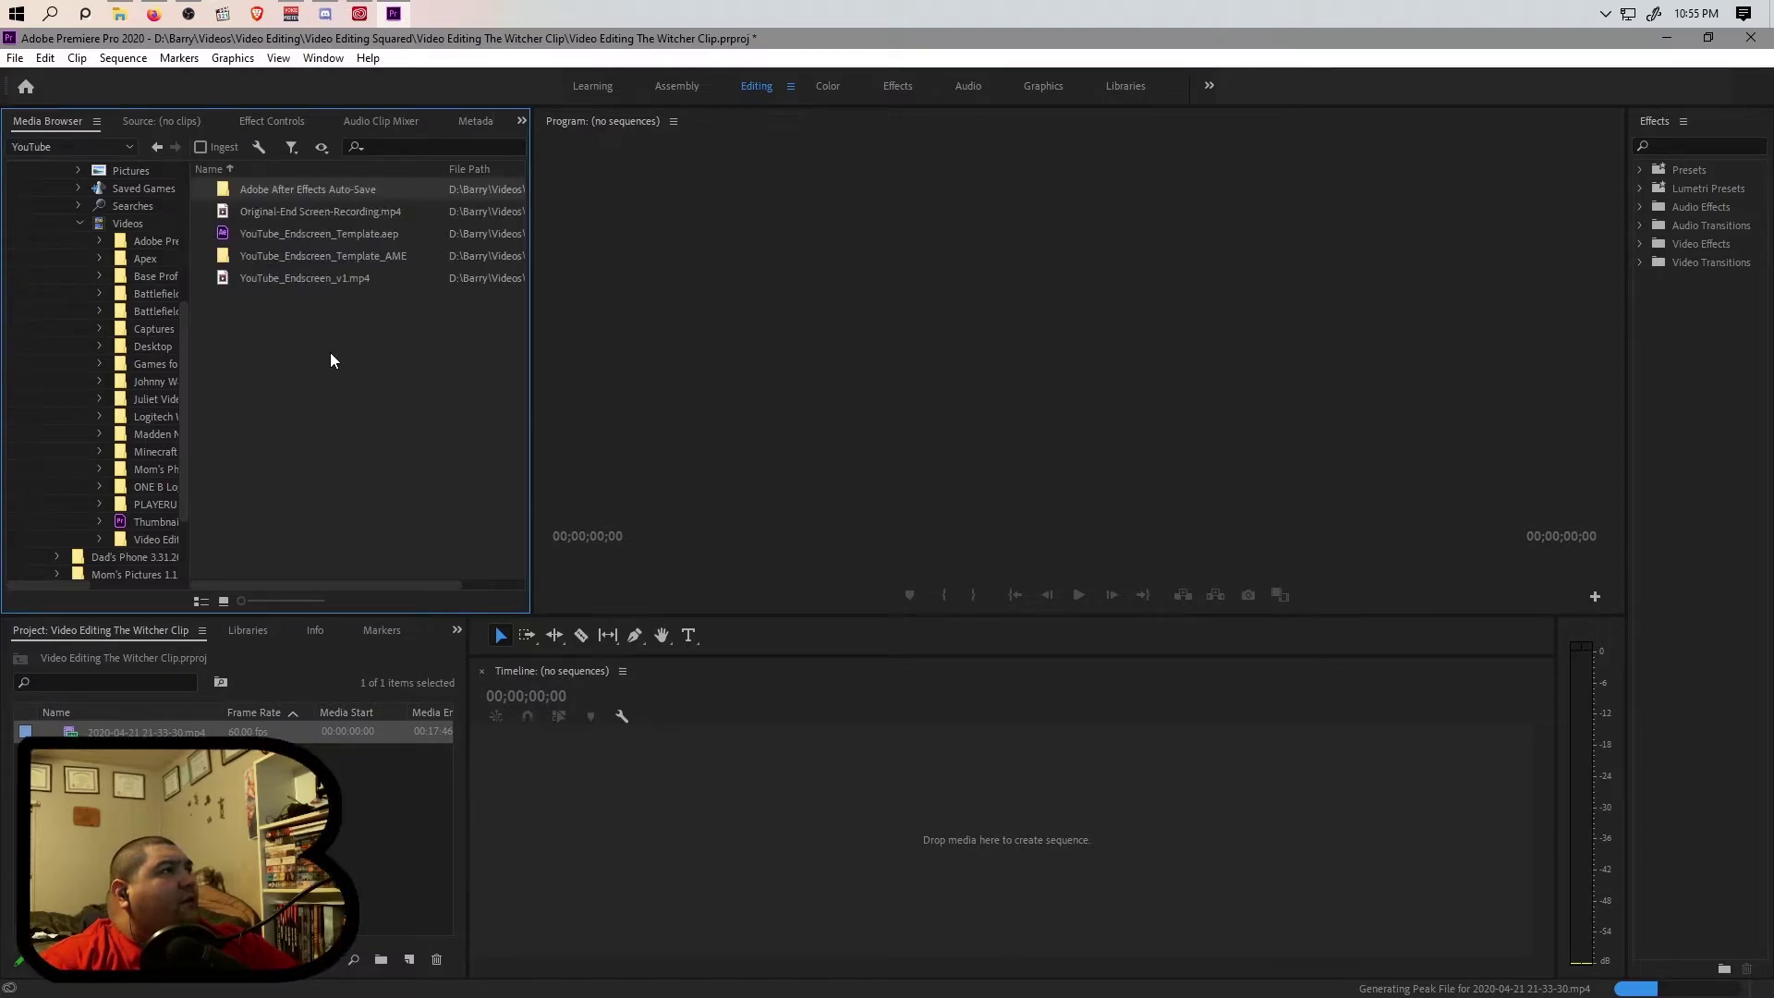
pyautogui.moveTo(308, 275); pyautogui.dragTo(358, 730)
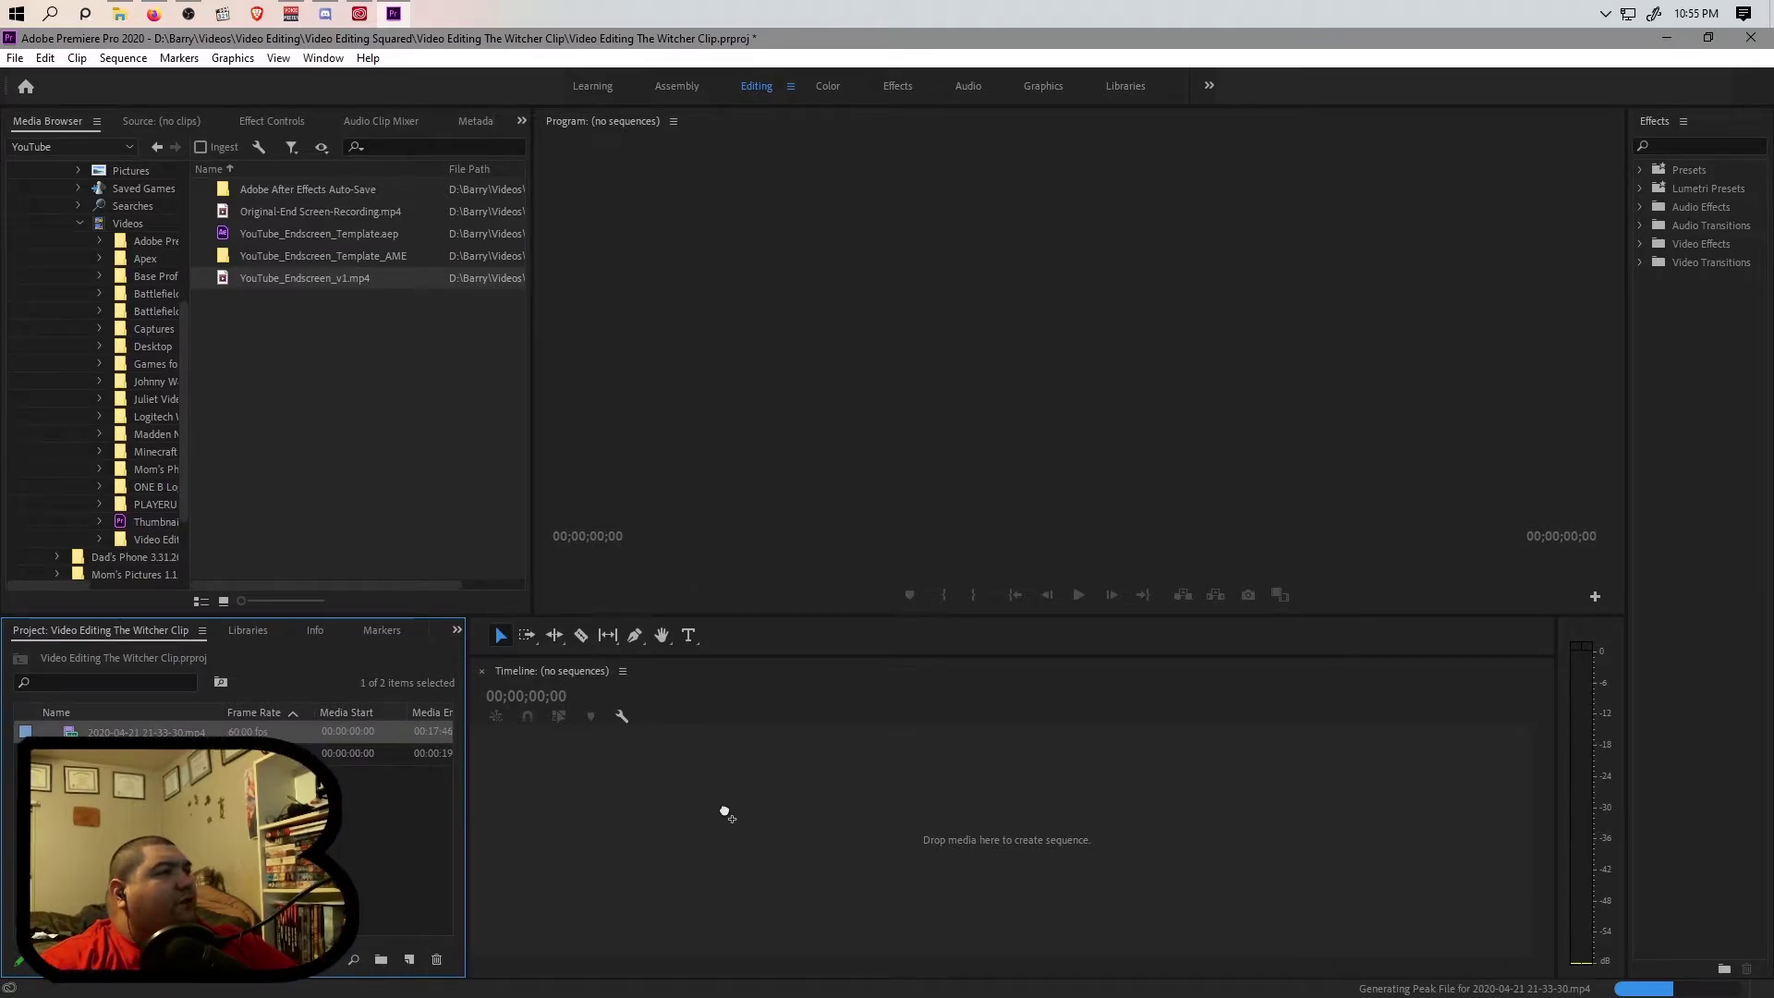
pyautogui.moveTo(607, 909); pyautogui.dragTo(584, 915)
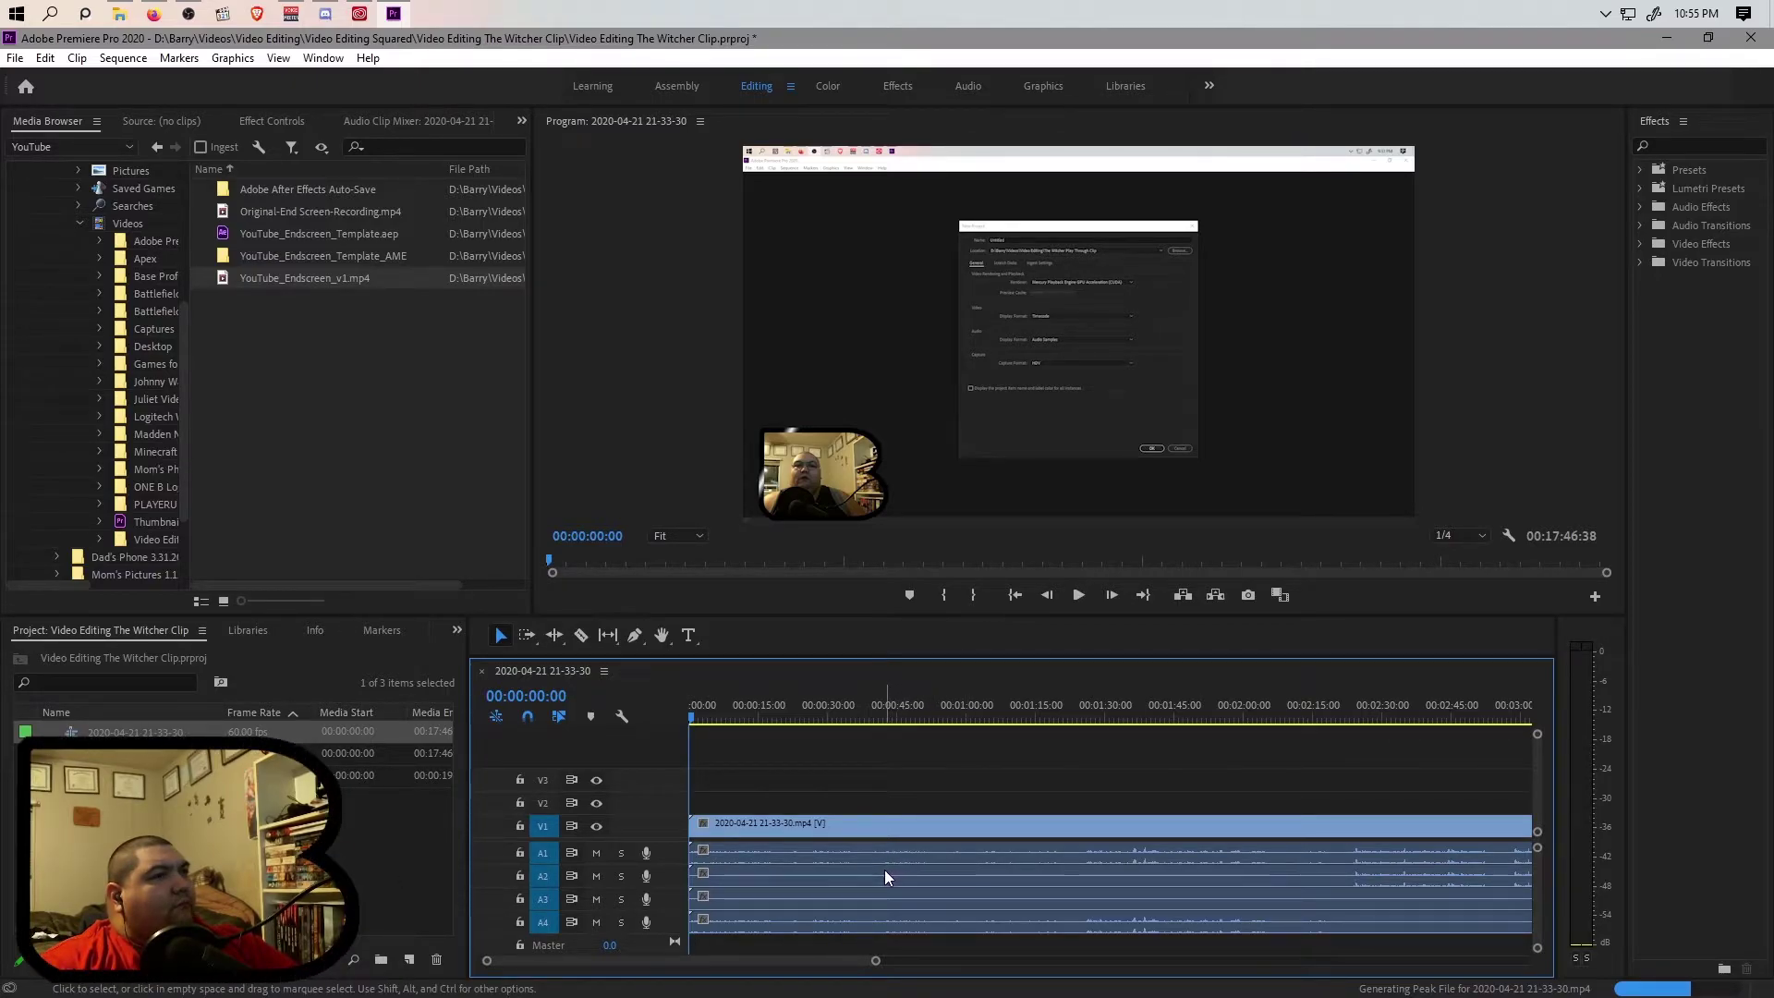
pyautogui.moveTo(877, 960)
pyautogui.mouseDown()
pyautogui.moveTo(1394, 964)
pyautogui.moveTo(1378, 963)
pyautogui.mouseUp()
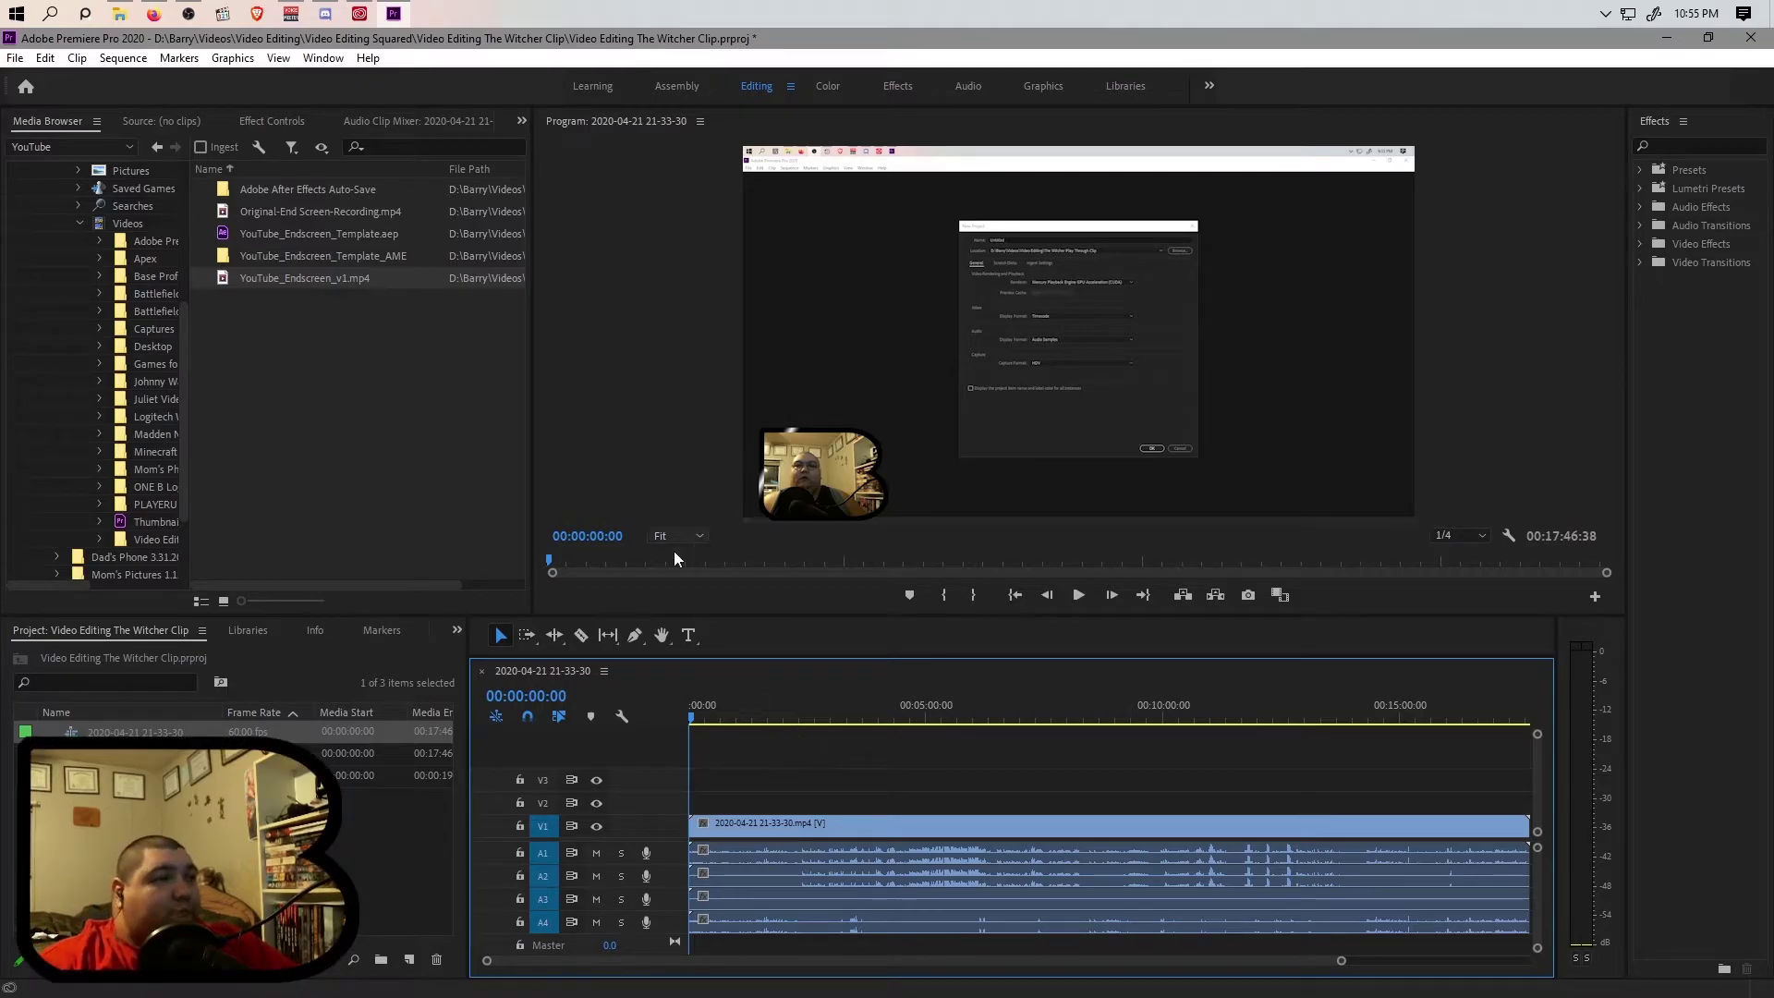
pyautogui.click(867, 869)
pyautogui.rightClick(866, 873)
pyautogui.click(975, 393)
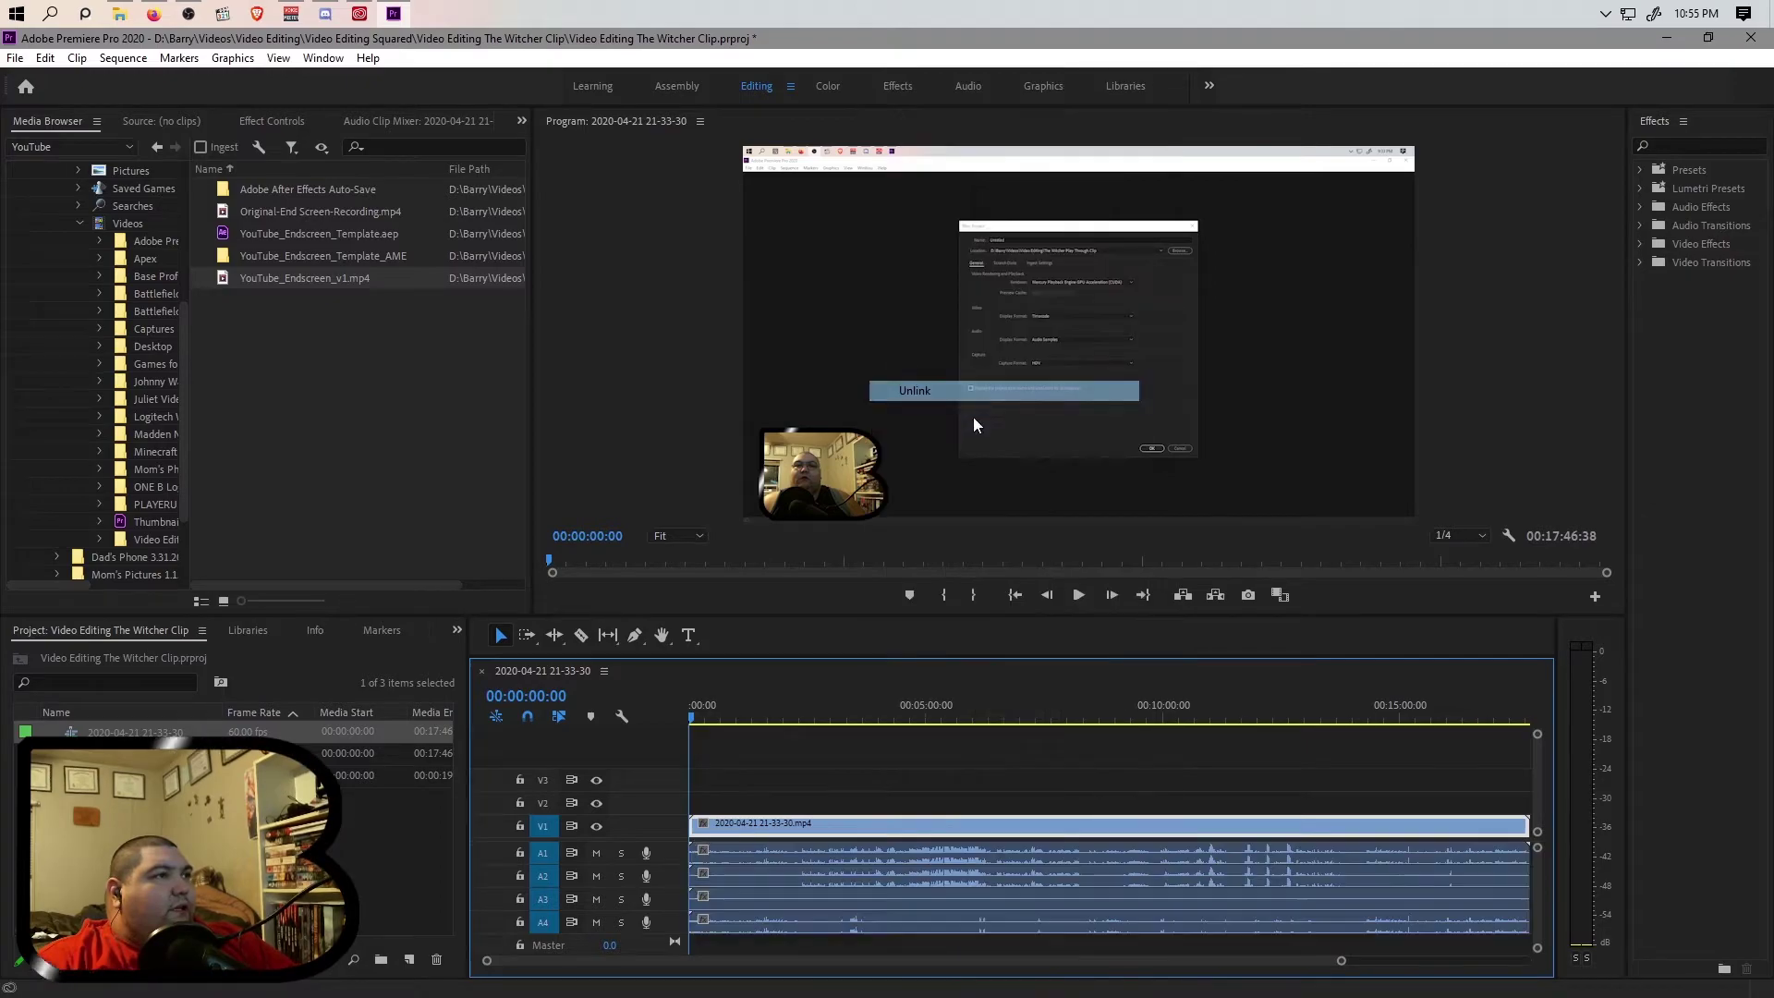
# Delete the clip's audio from track A1.
pyautogui.click(803, 879)
pyautogui.click(850, 855)
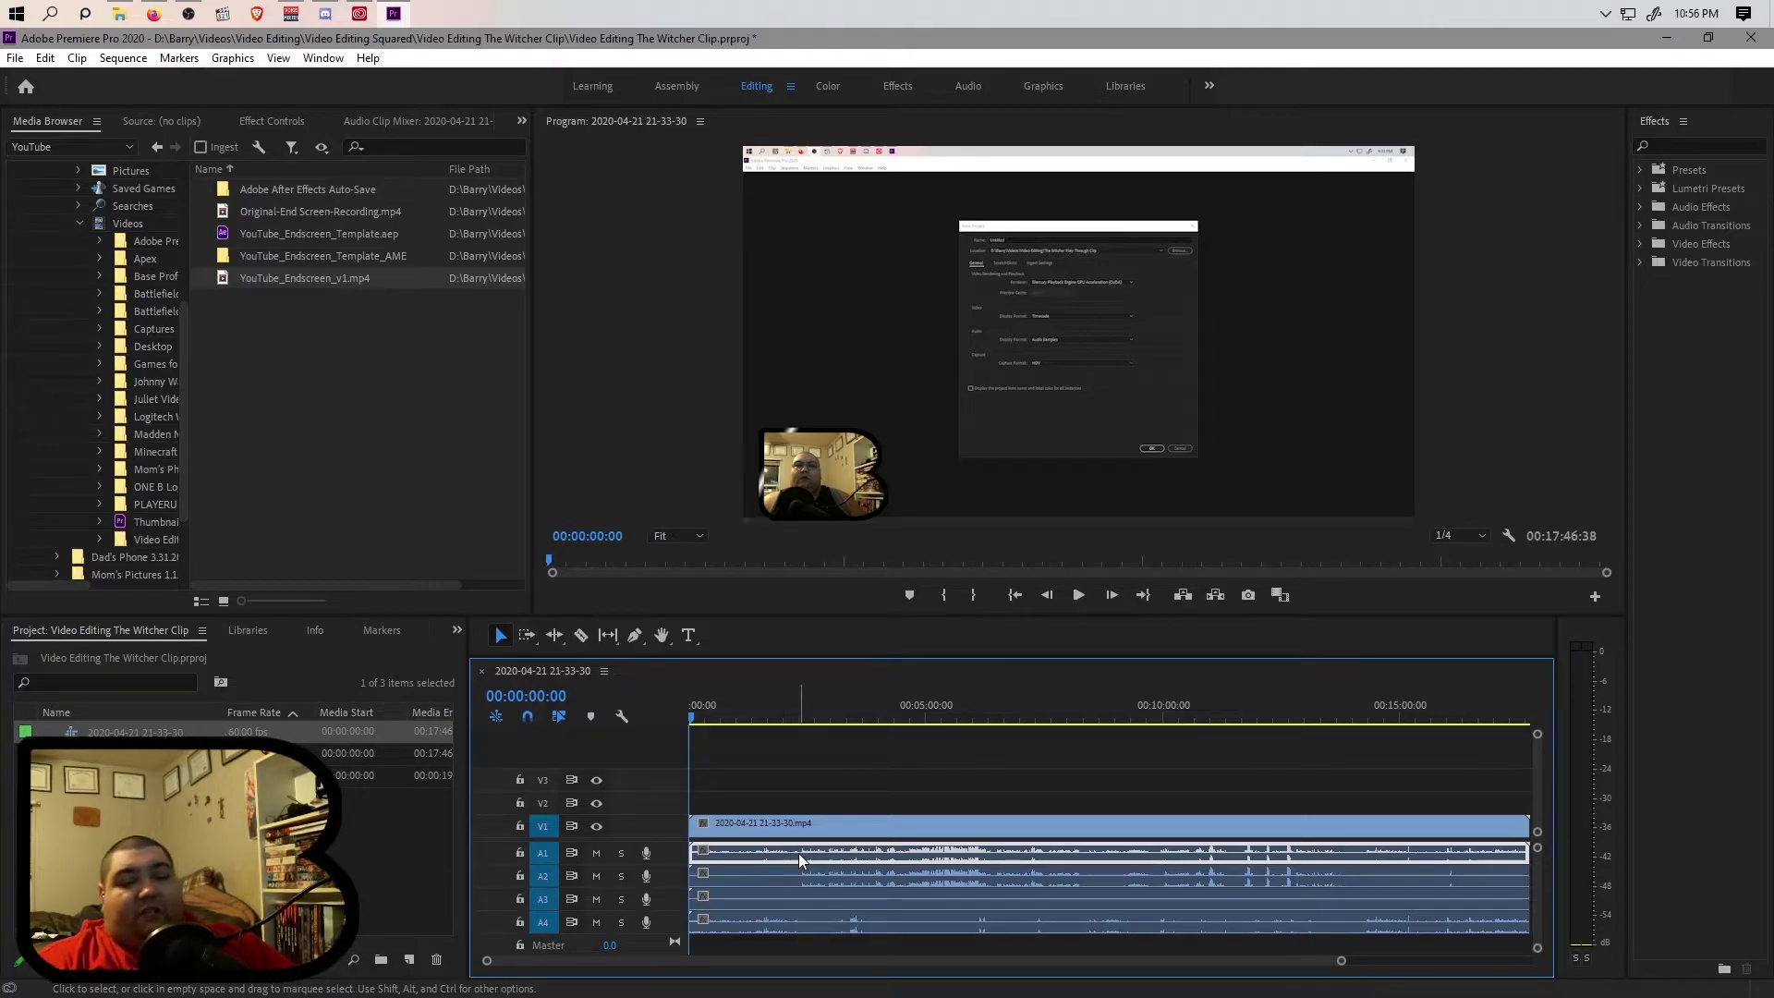
pyautogui.press('Delete')
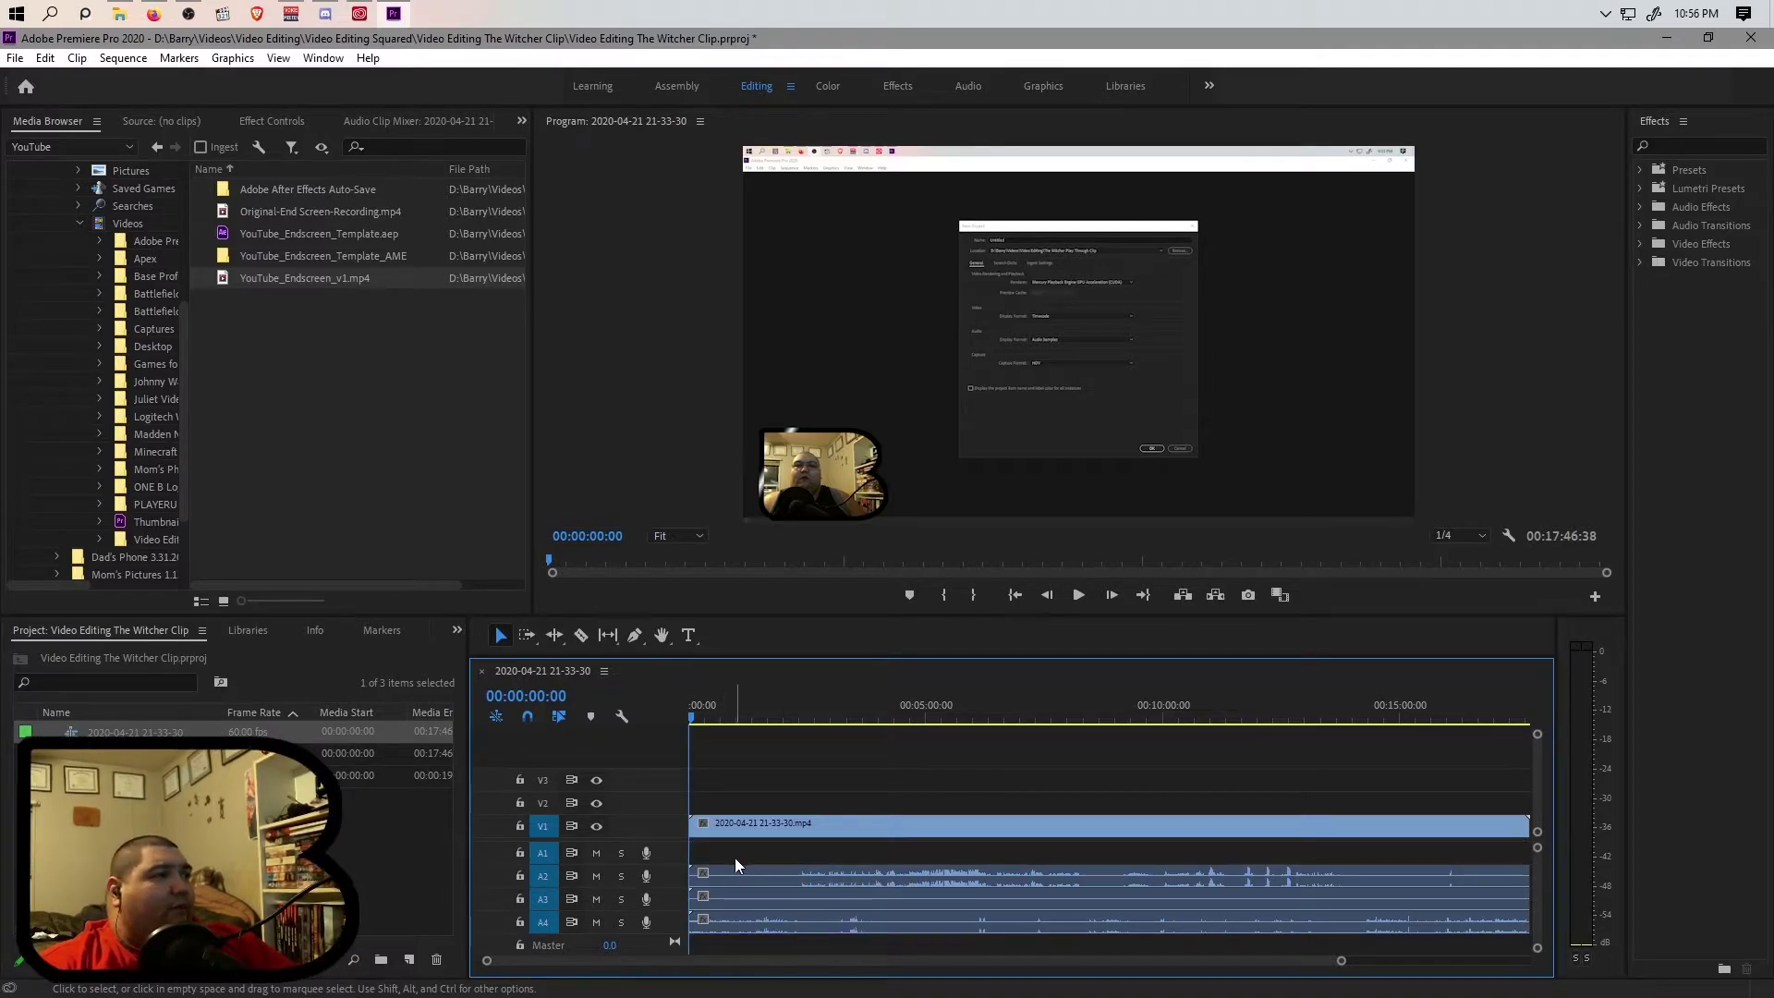
# Delete the recording's audio clip from track A3.
pyautogui.click(799, 874)
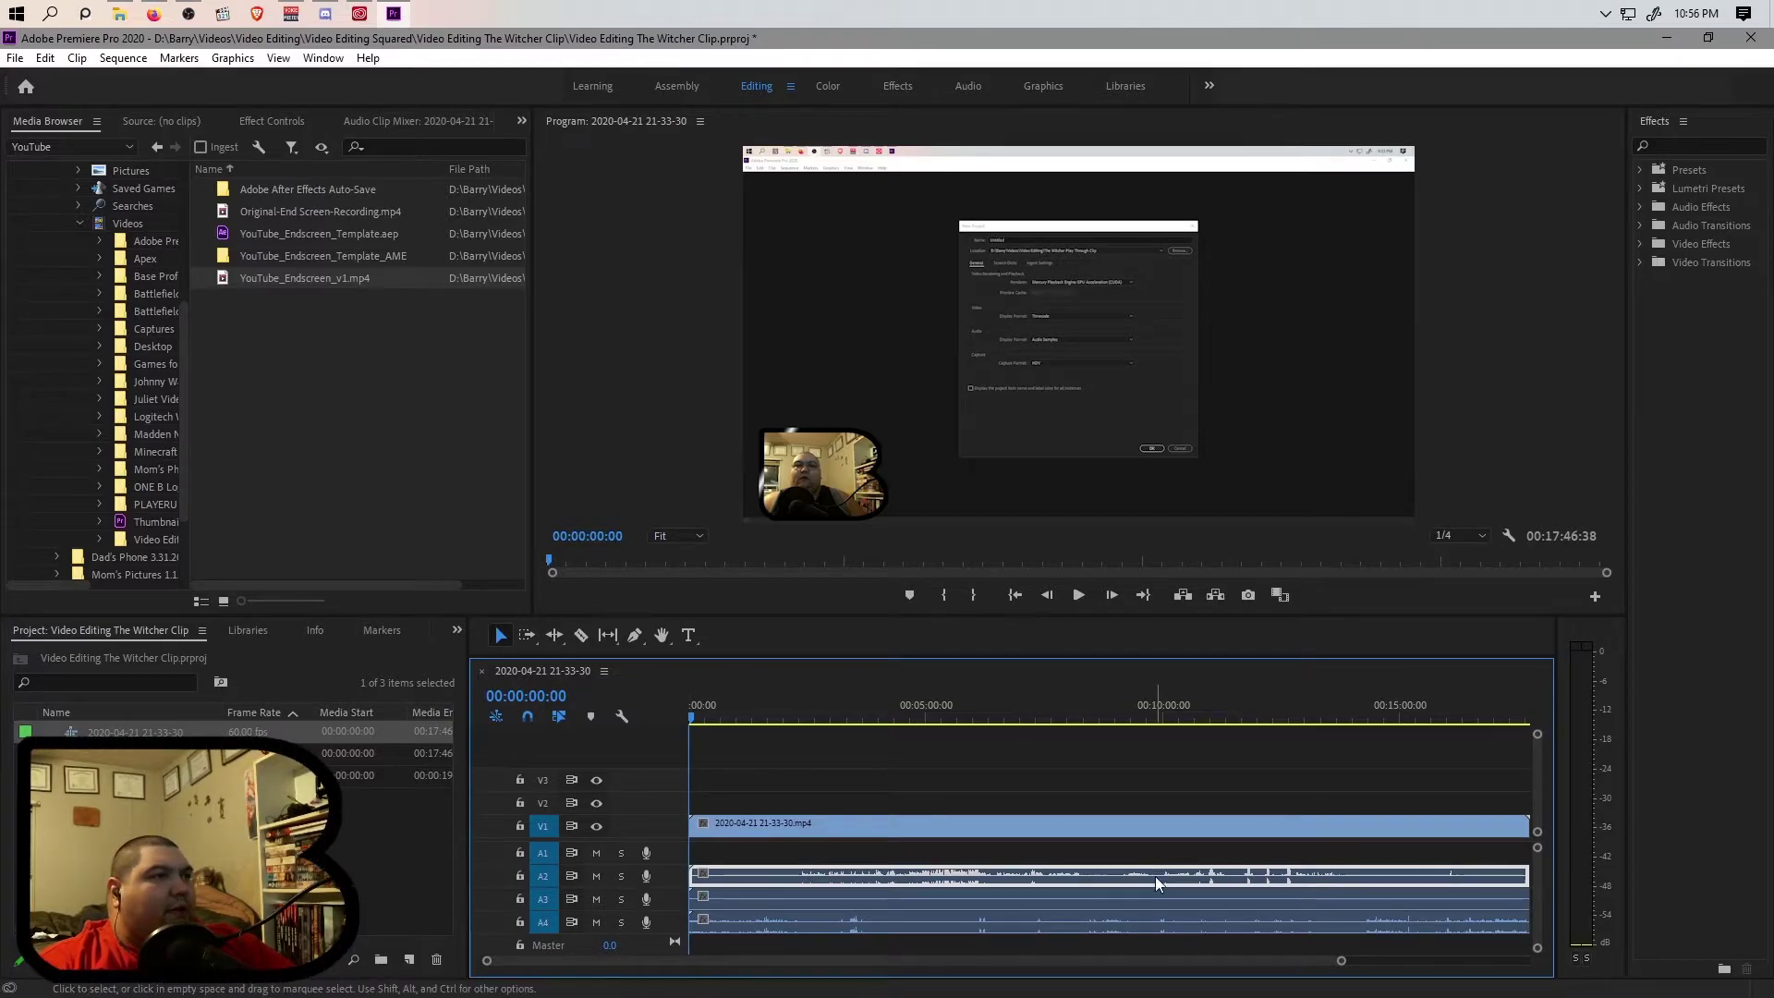
pyautogui.moveTo(1342, 966)
pyautogui.mouseDown()
pyautogui.moveTo(1393, 961)
pyautogui.moveTo(1373, 967)
pyautogui.mouseUp()
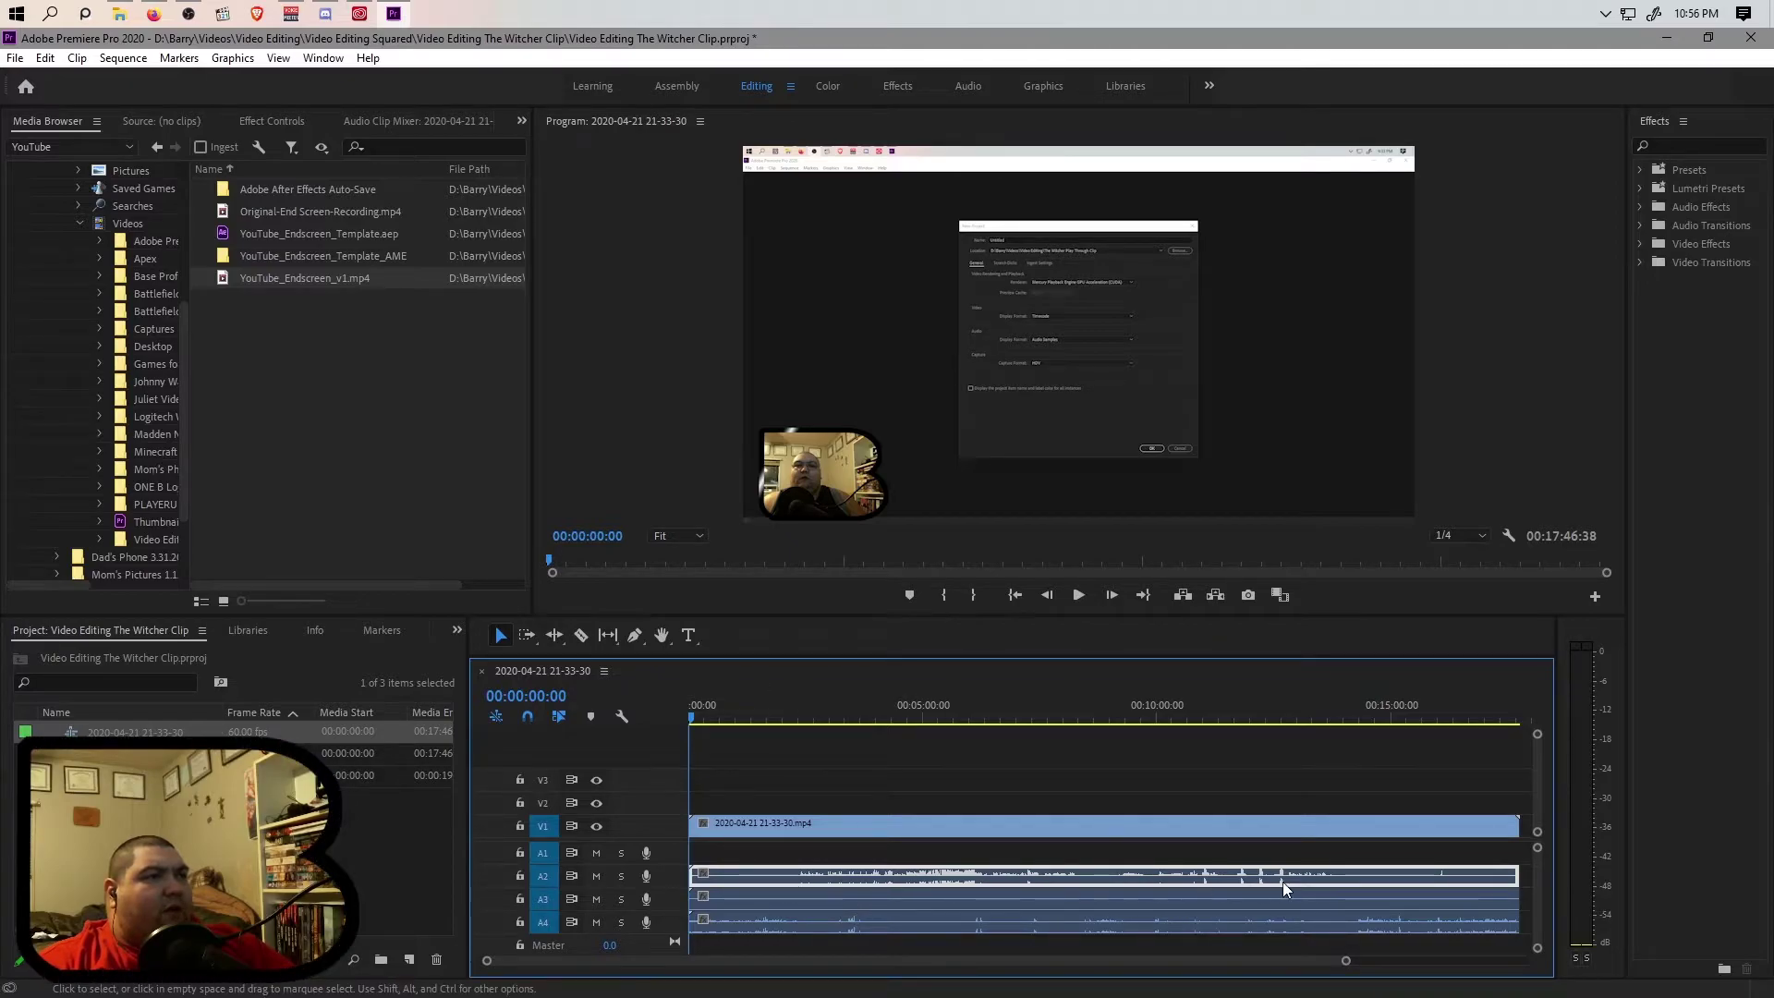
pyautogui.click(863, 902)
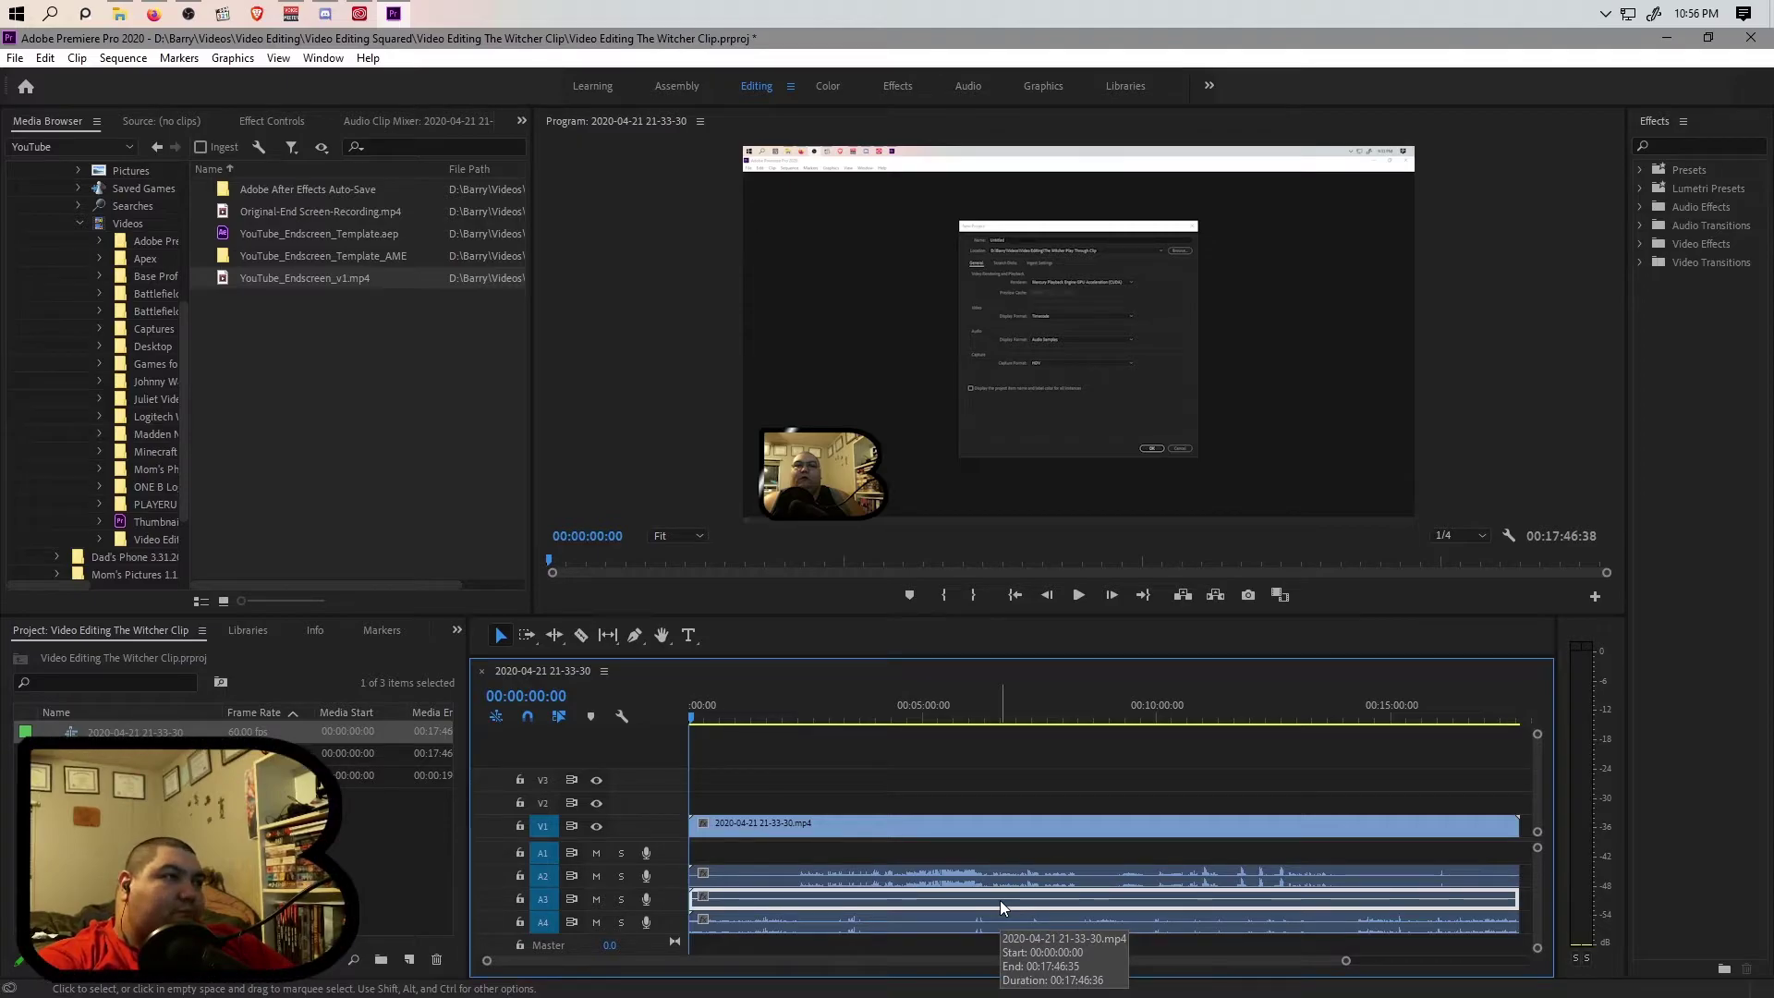
pyautogui.press('Delete')
# Set the volume level of the audio clip on track A2 to -2 dB.
pyautogui.click(840, 876)
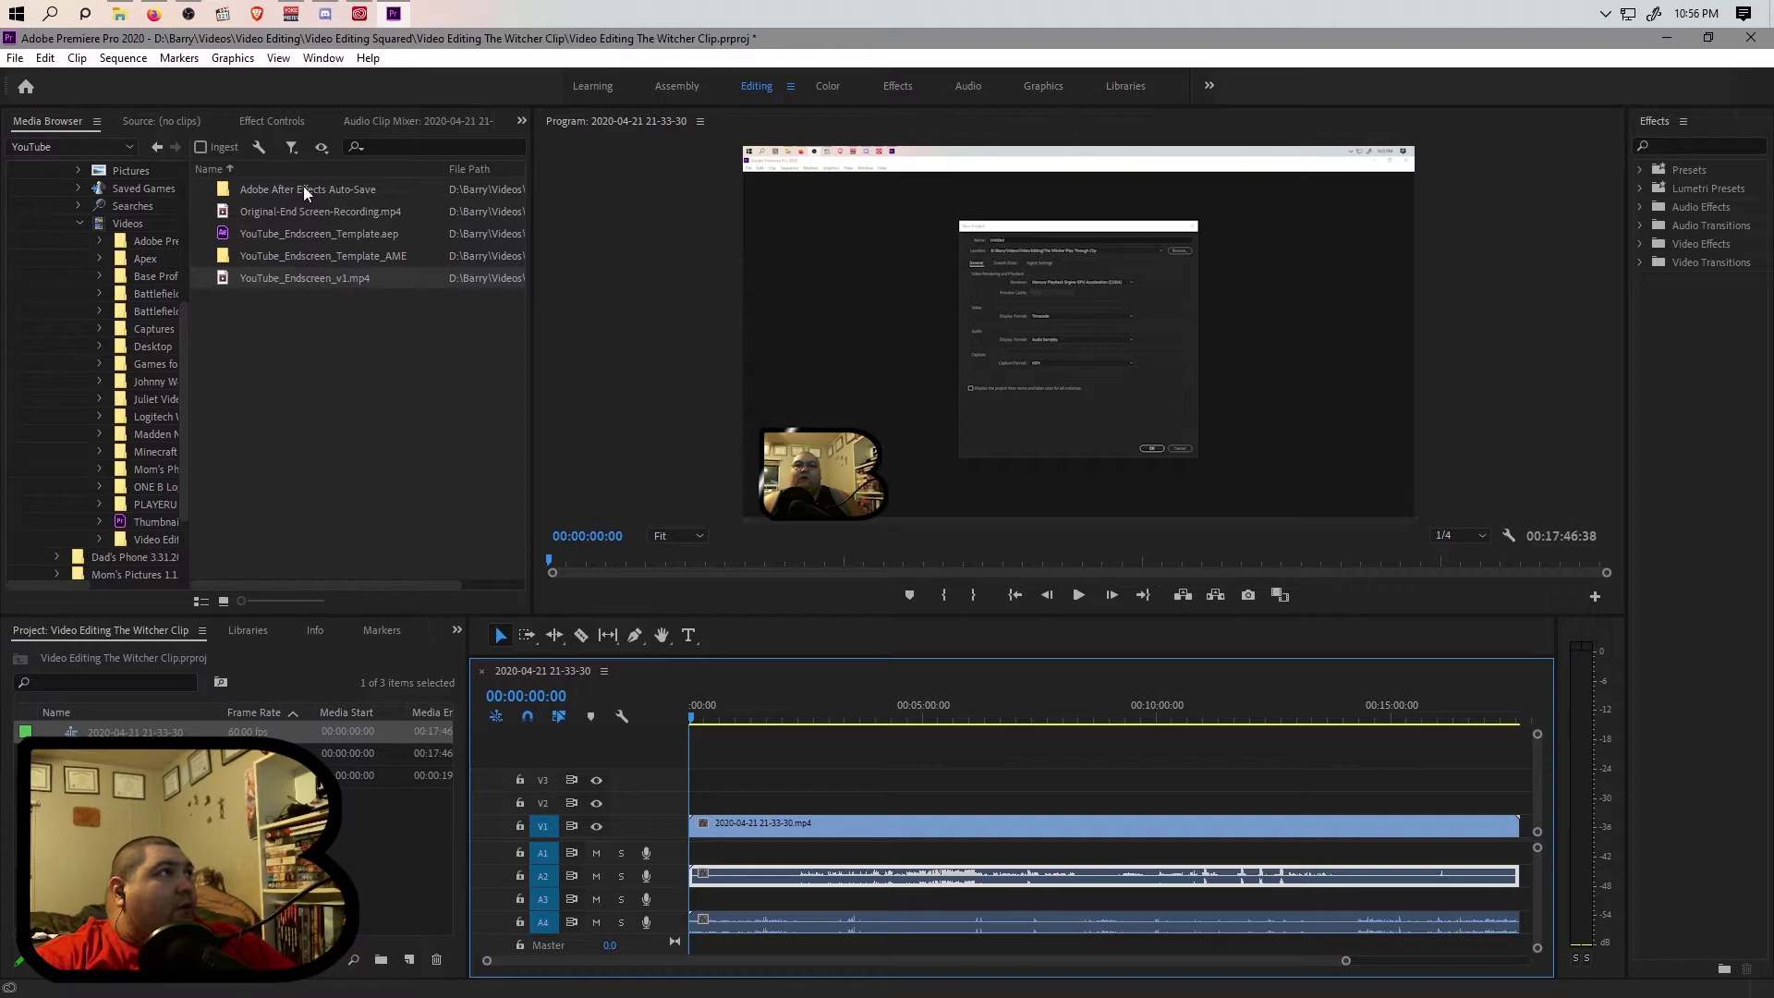
pyautogui.click(277, 120)
pyautogui.click(209, 237)
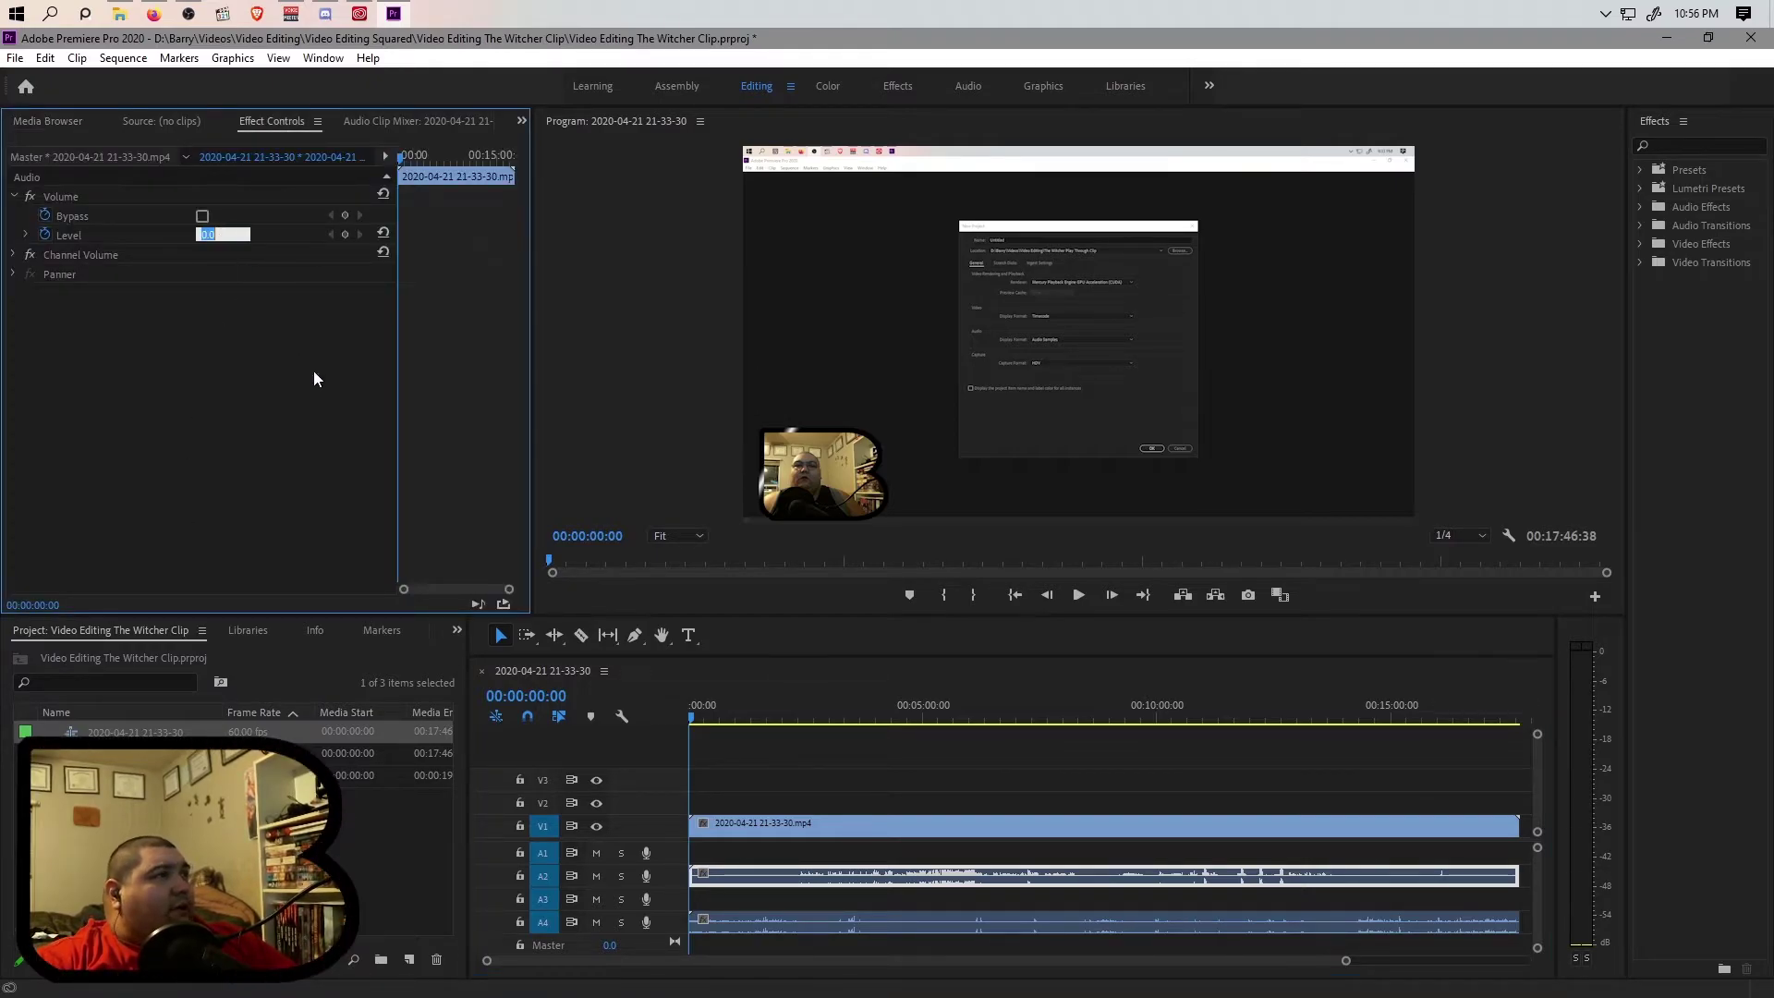
pyautogui.write('-')
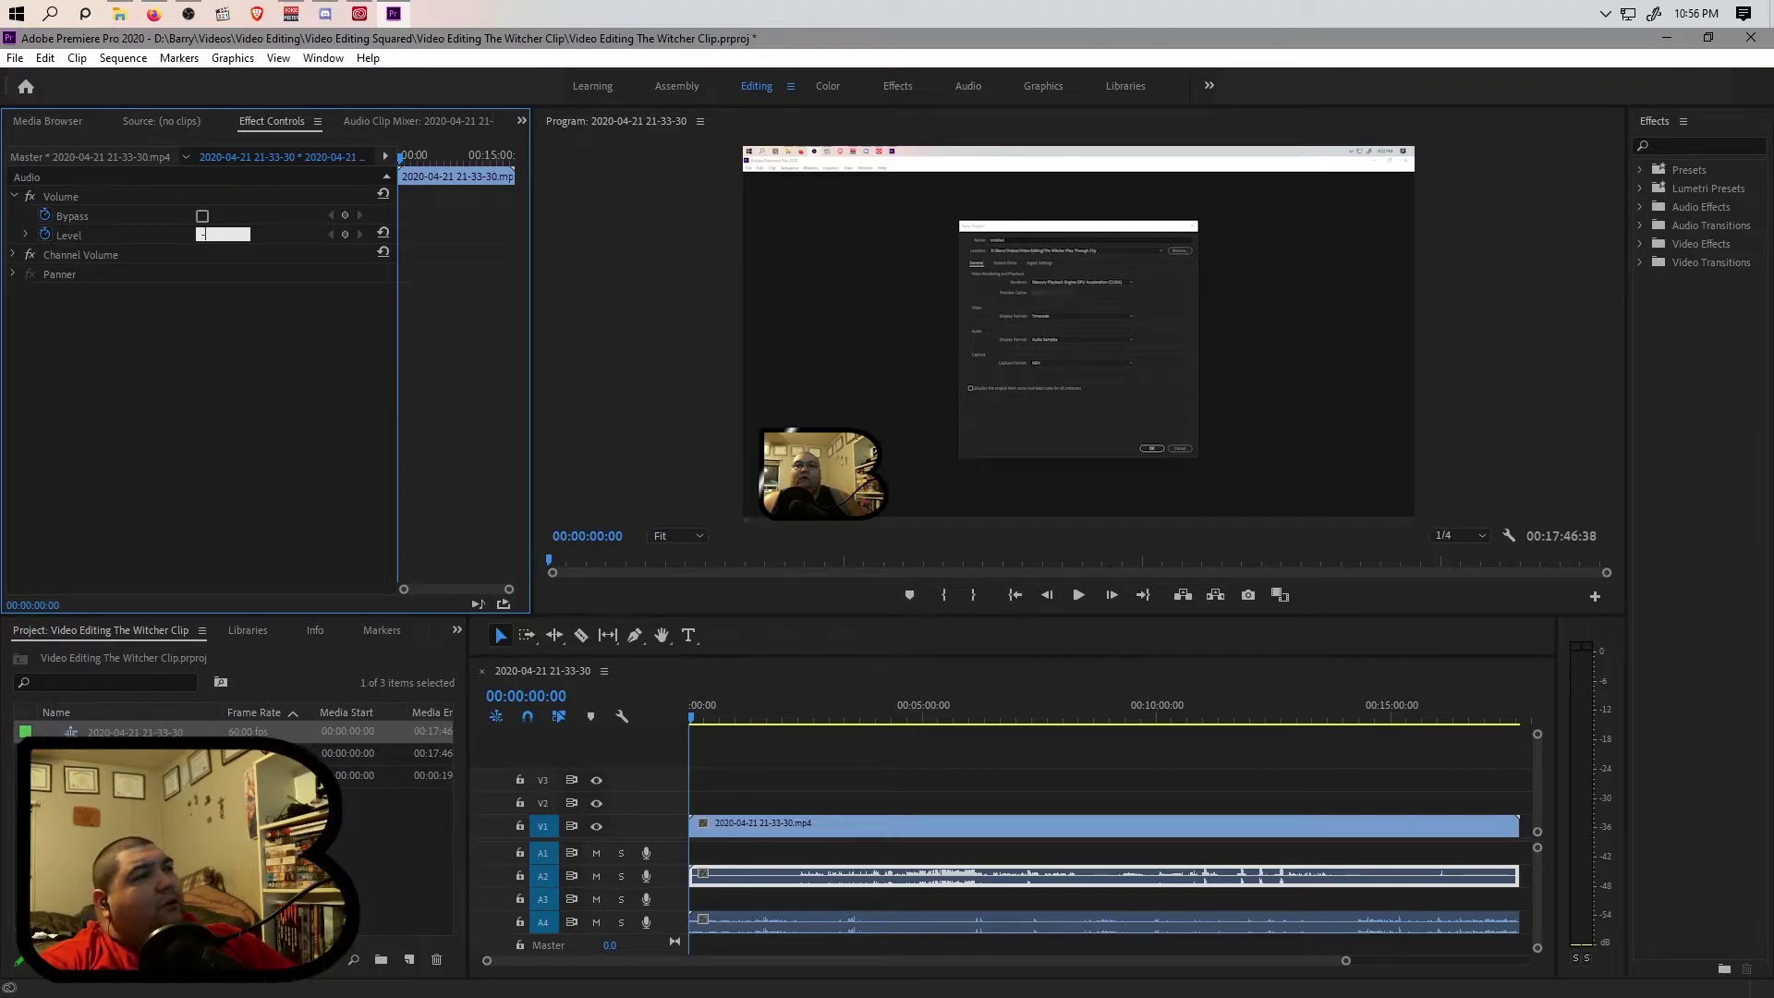
pyautogui.write('2')
pyautogui.press('Return')
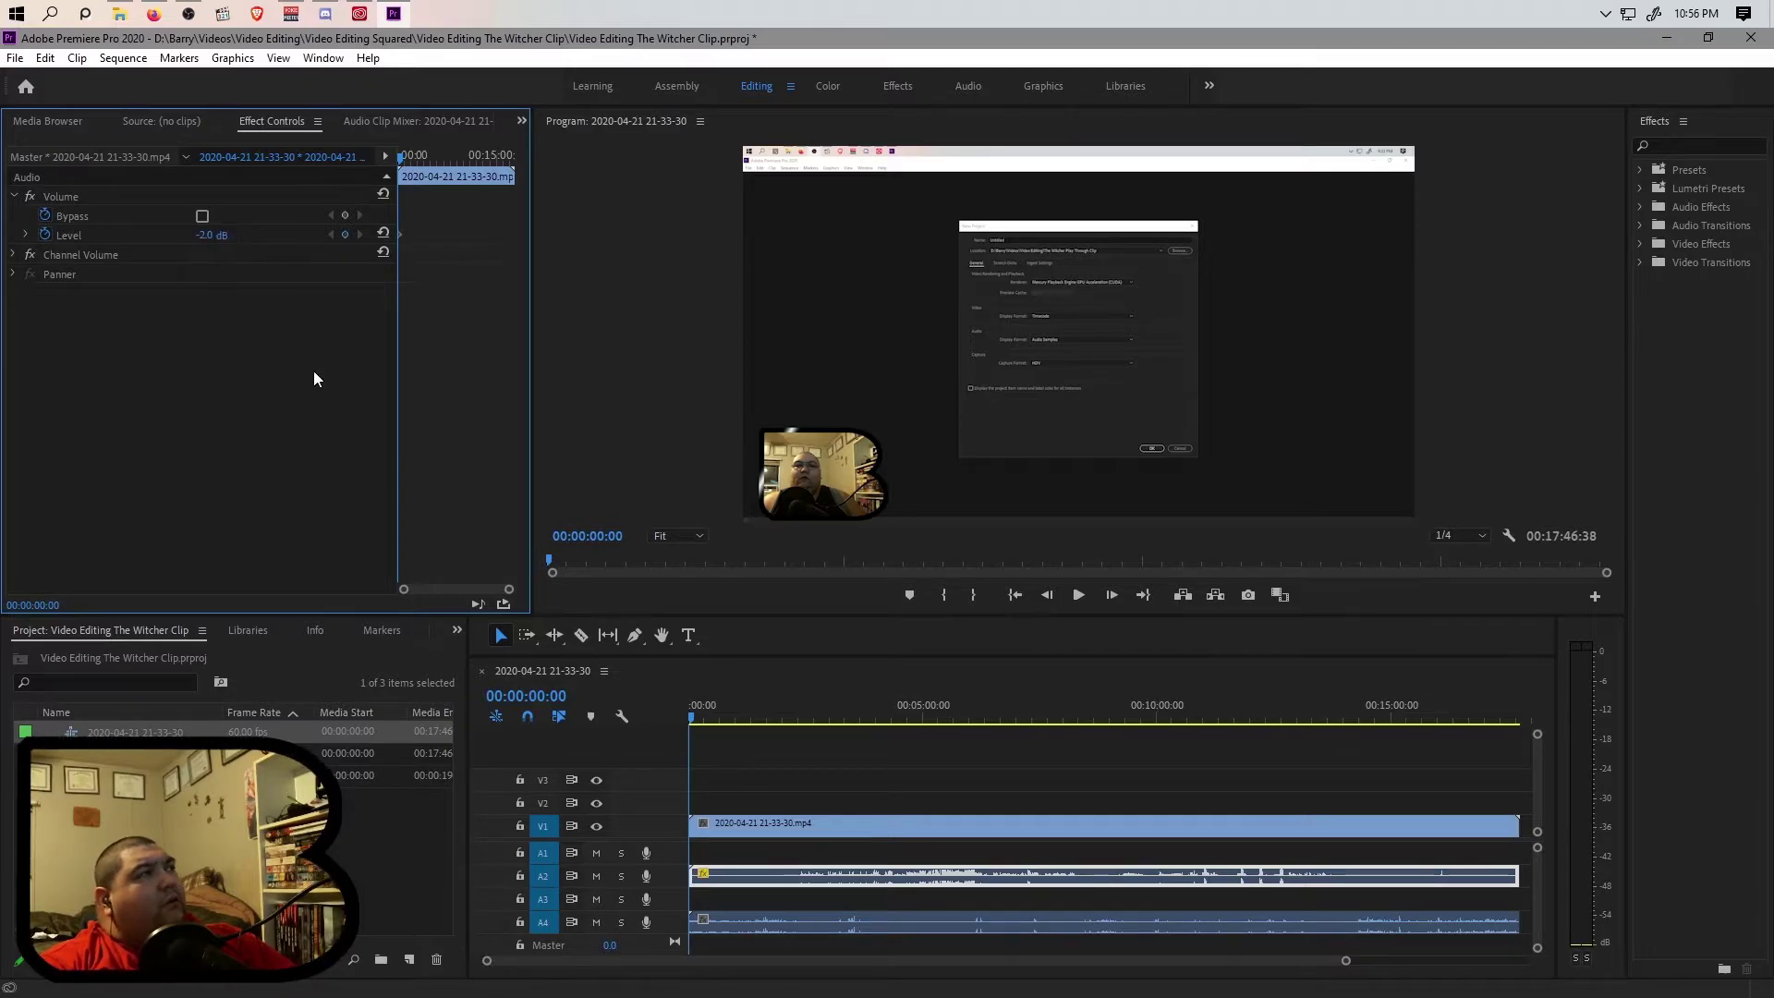
# Set the volume level of the audio clip on track A4 to 15 dB.
pyautogui.click(750, 920)
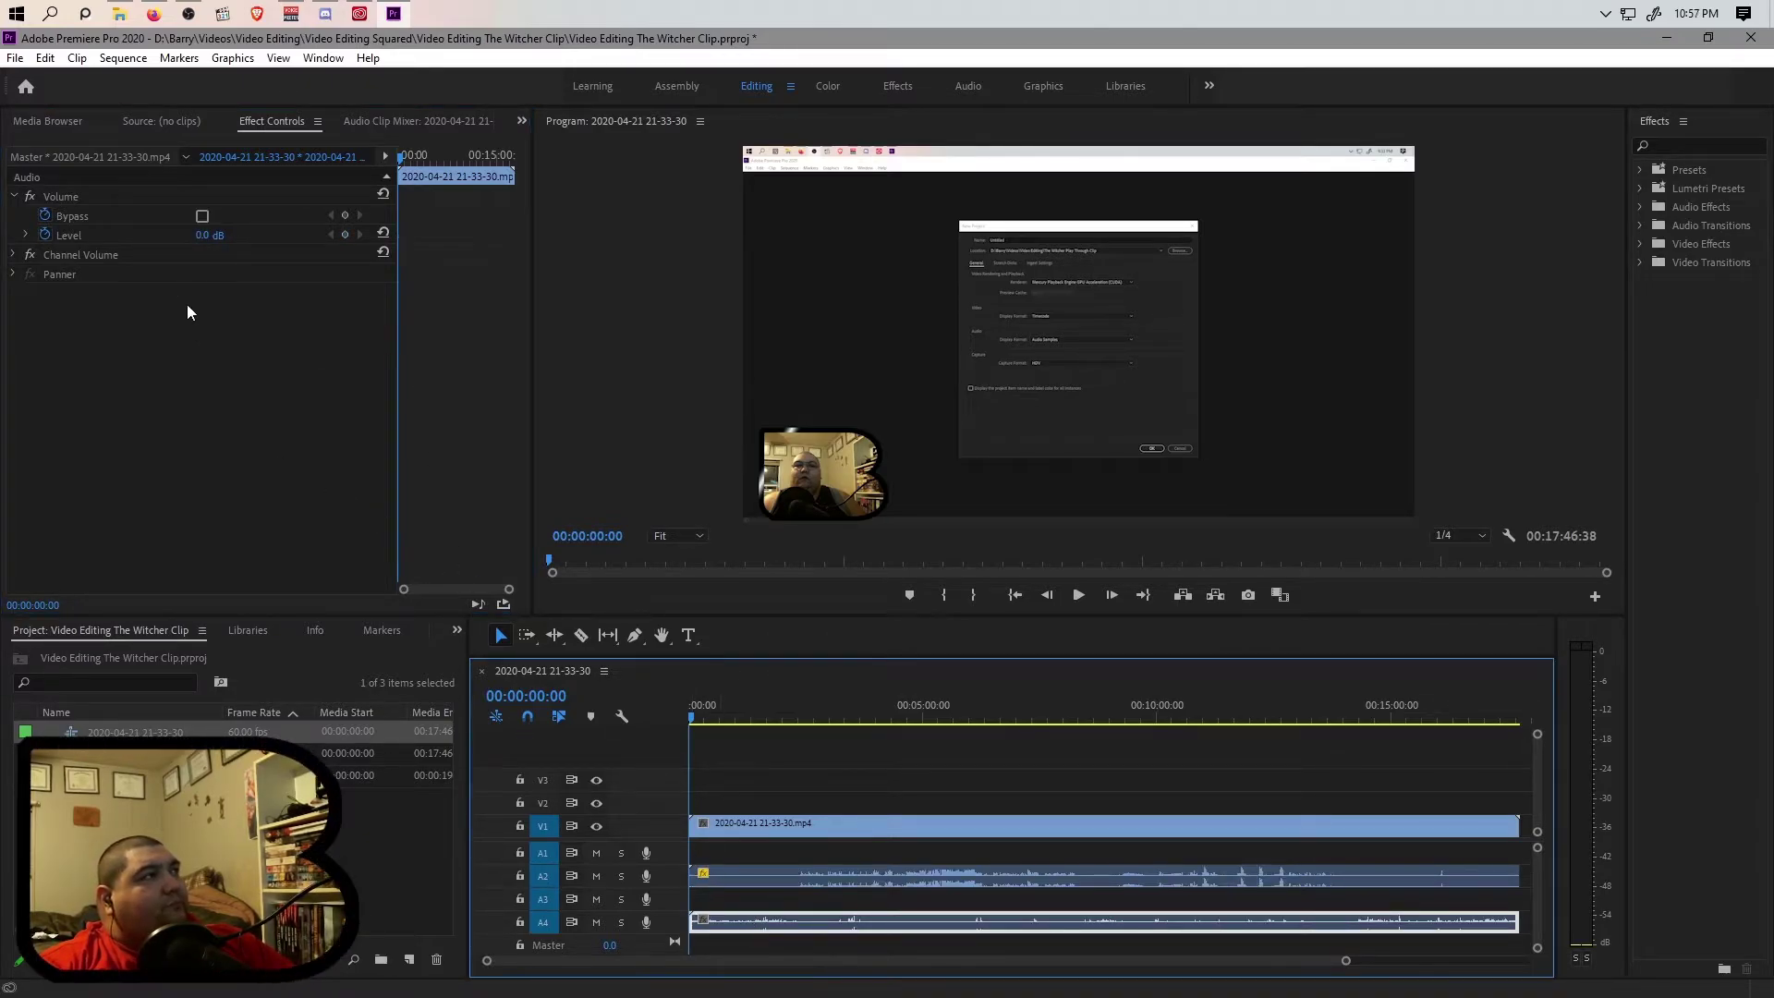
pyautogui.click(205, 237)
pyautogui.write('15')
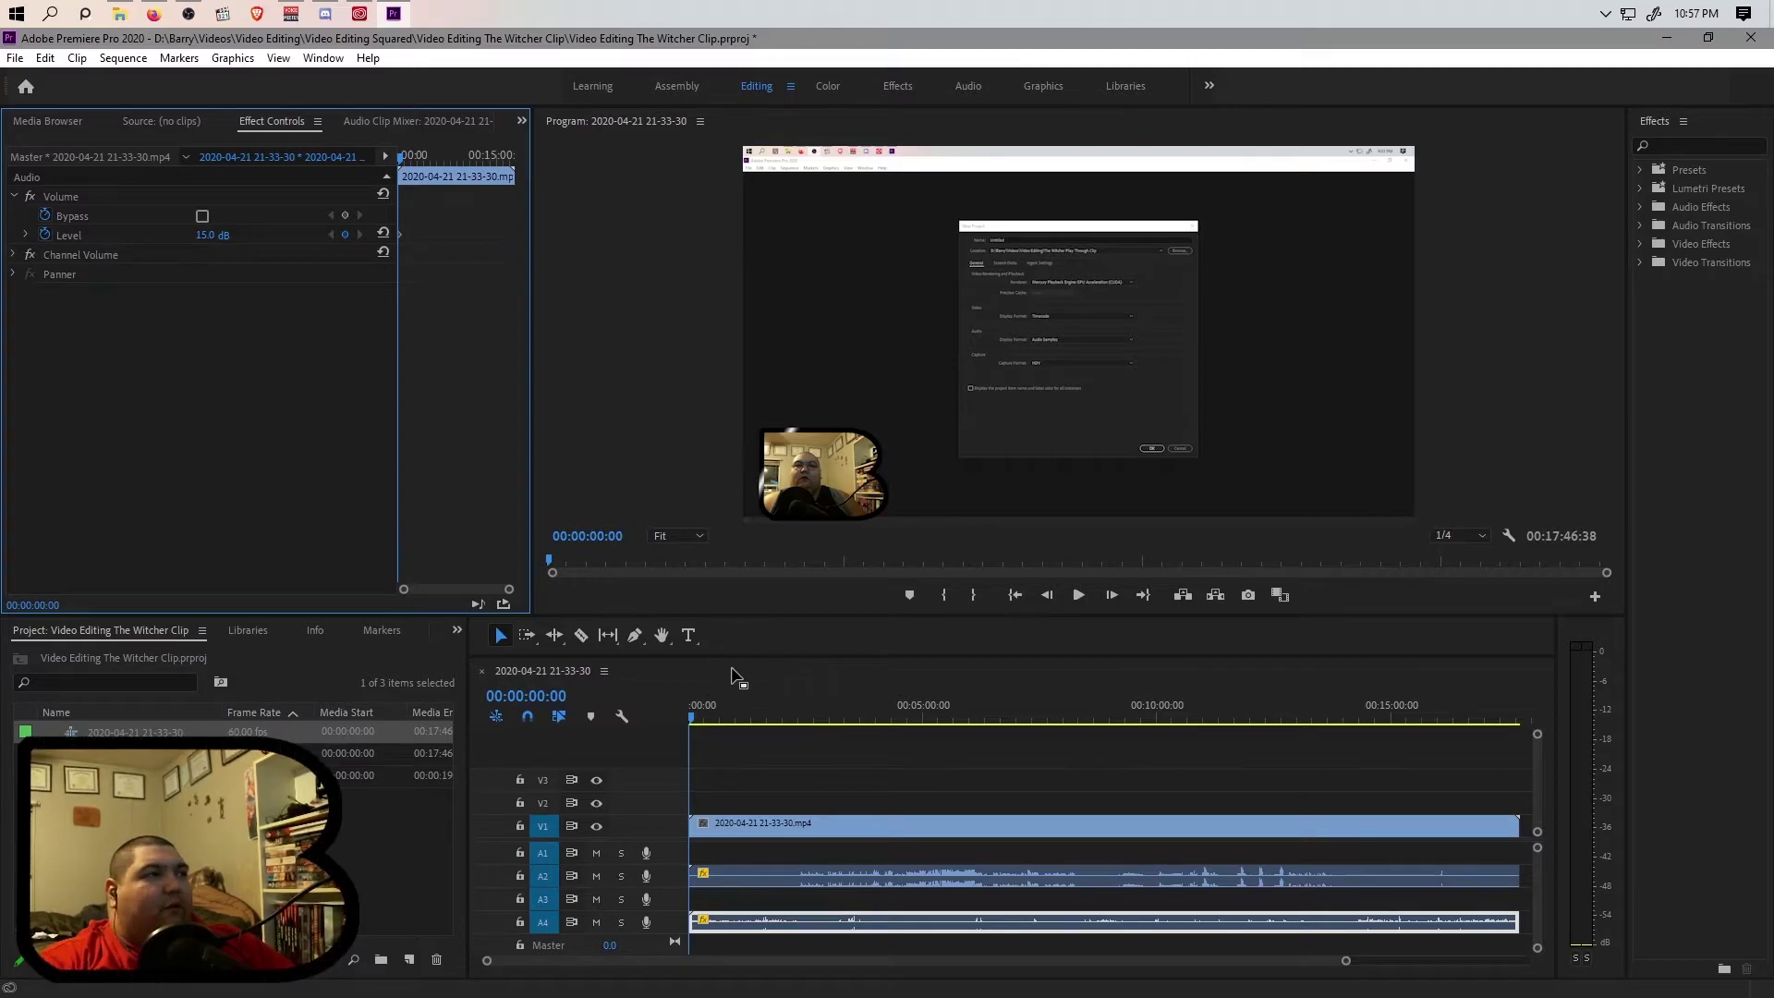
# Link the recording's video clip on V1 with its remaining audio clips on A2 and A4.
pyautogui.click(772, 681)
pyautogui.click(794, 813)
pyautogui.keyDown('shift'); pyautogui.click(798, 822); pyautogui.keyUp('shift')
pyautogui.keyDown('shift'); pyautogui.click(793, 876); pyautogui.keyUp('shift')
pyautogui.keyDown('shift'); pyautogui.click(793, 921); pyautogui.keyUp('shift')
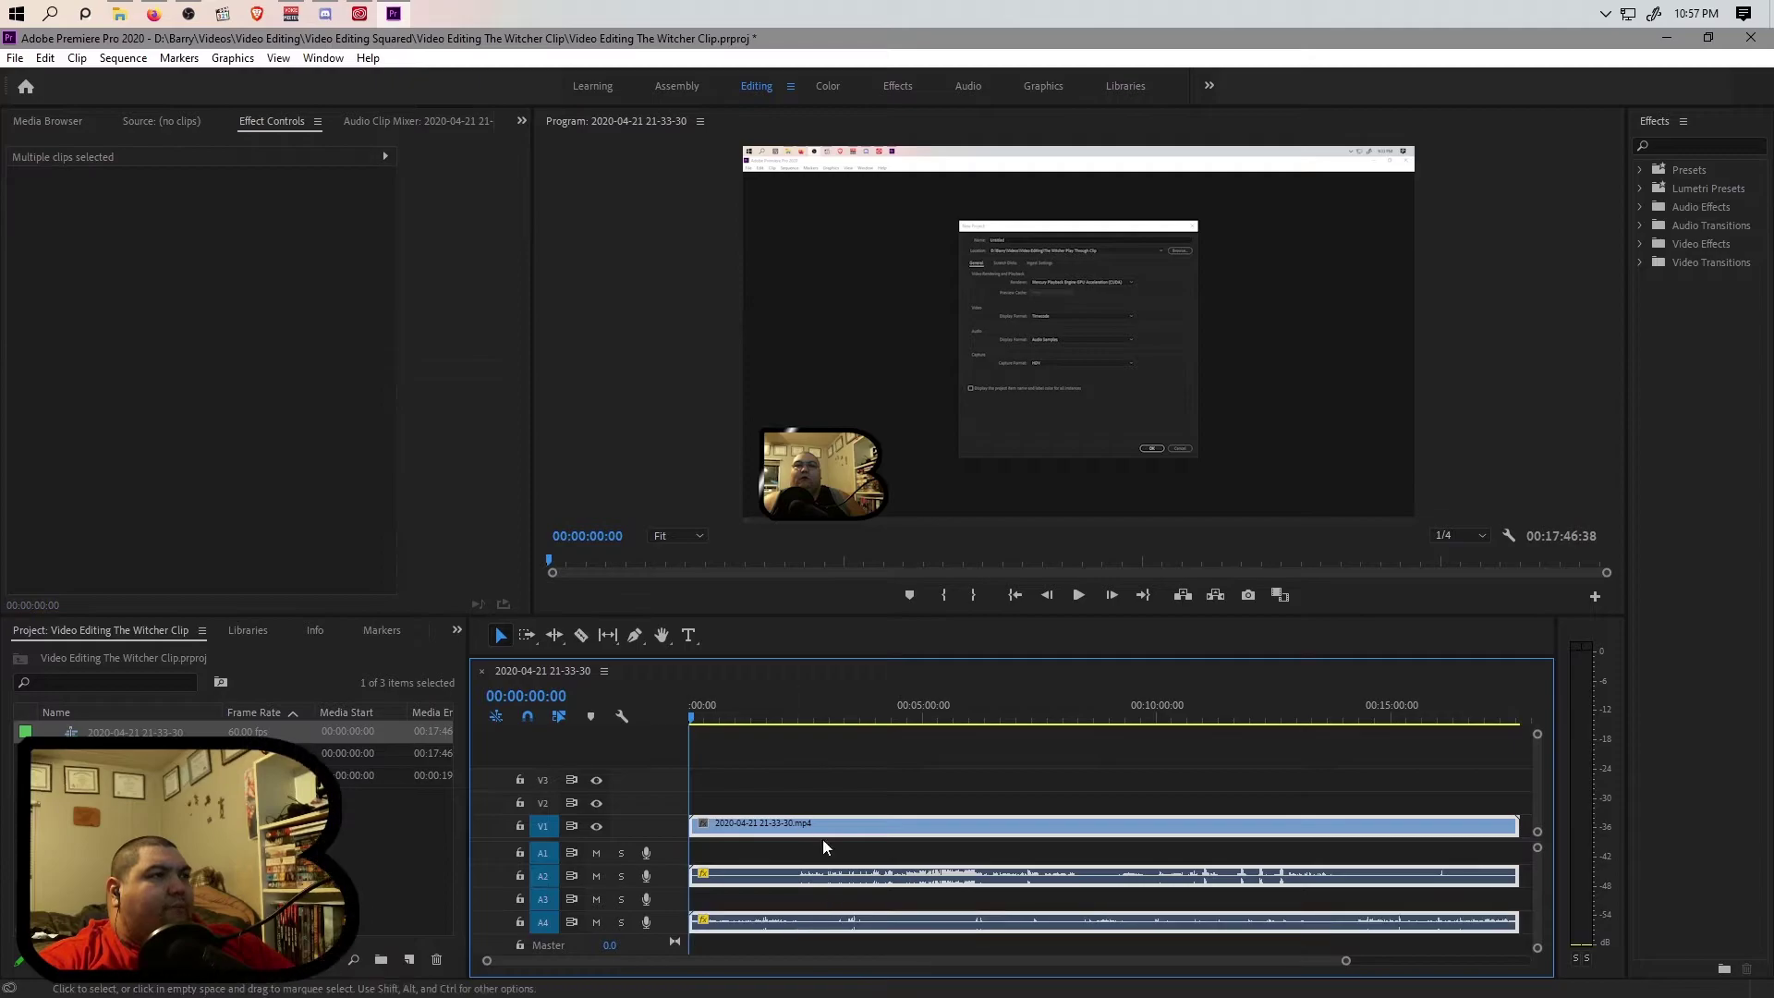
pyautogui.rightClick(802, 820)
pyautogui.click(839, 417)
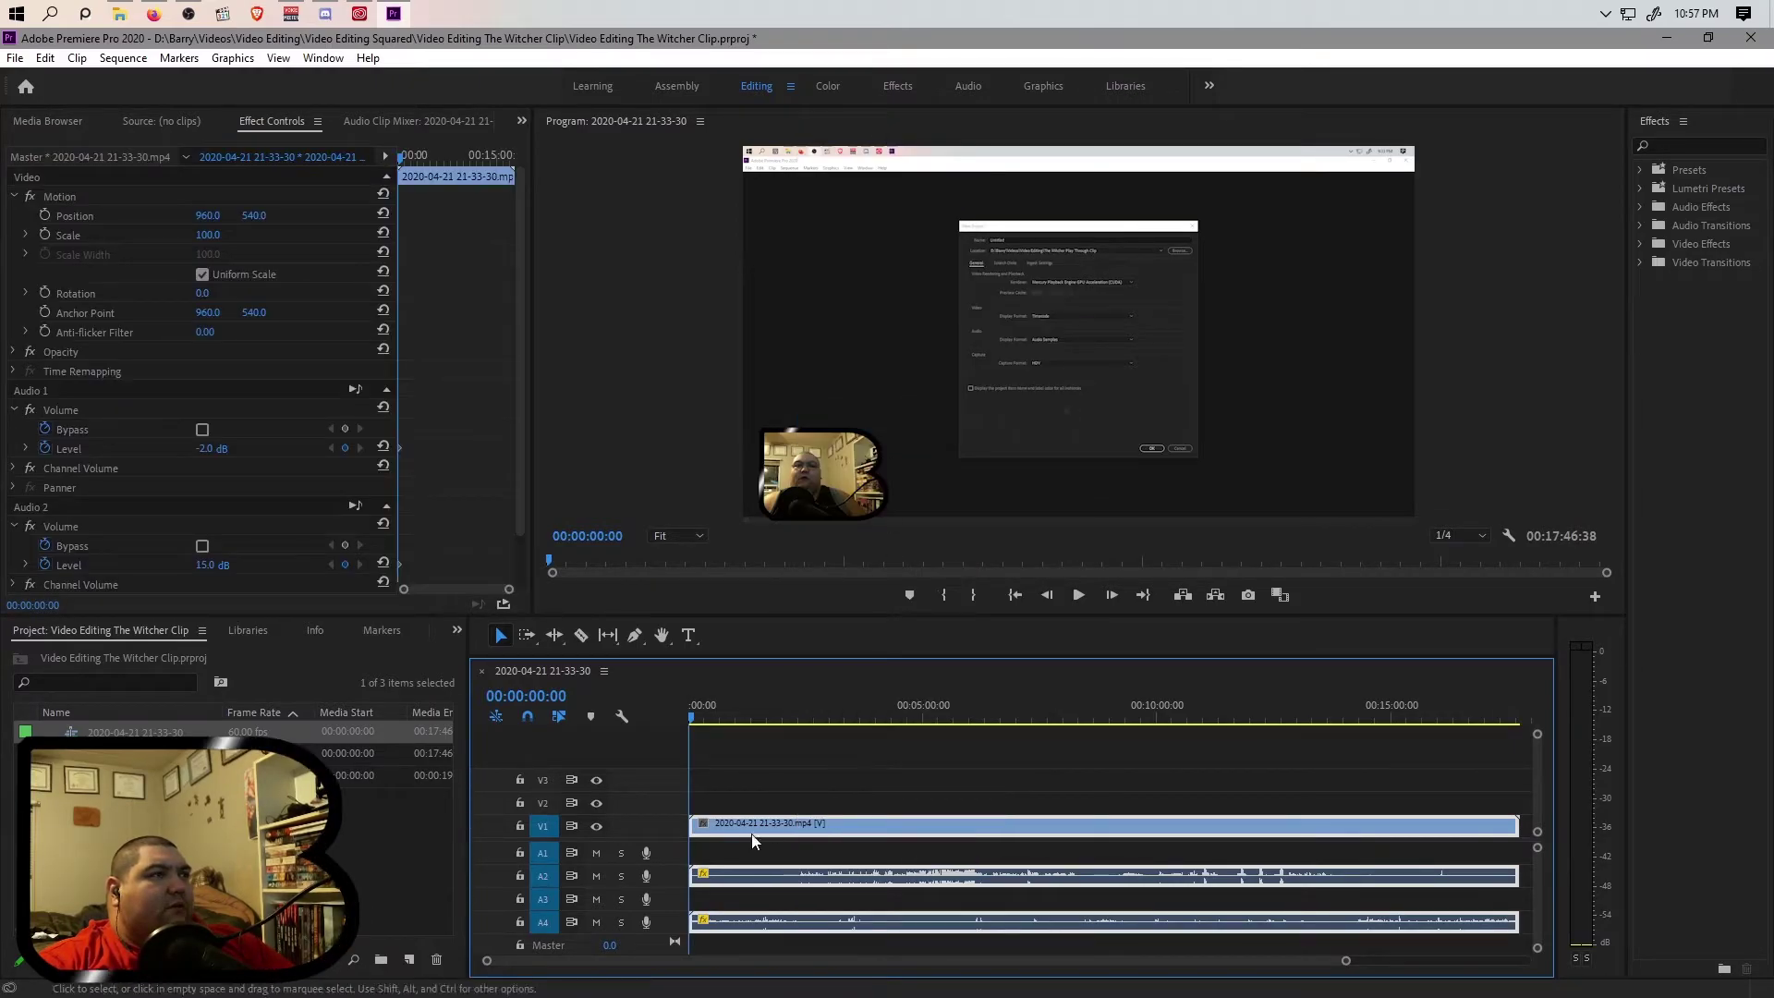
pyautogui.rightClick(661, 797)
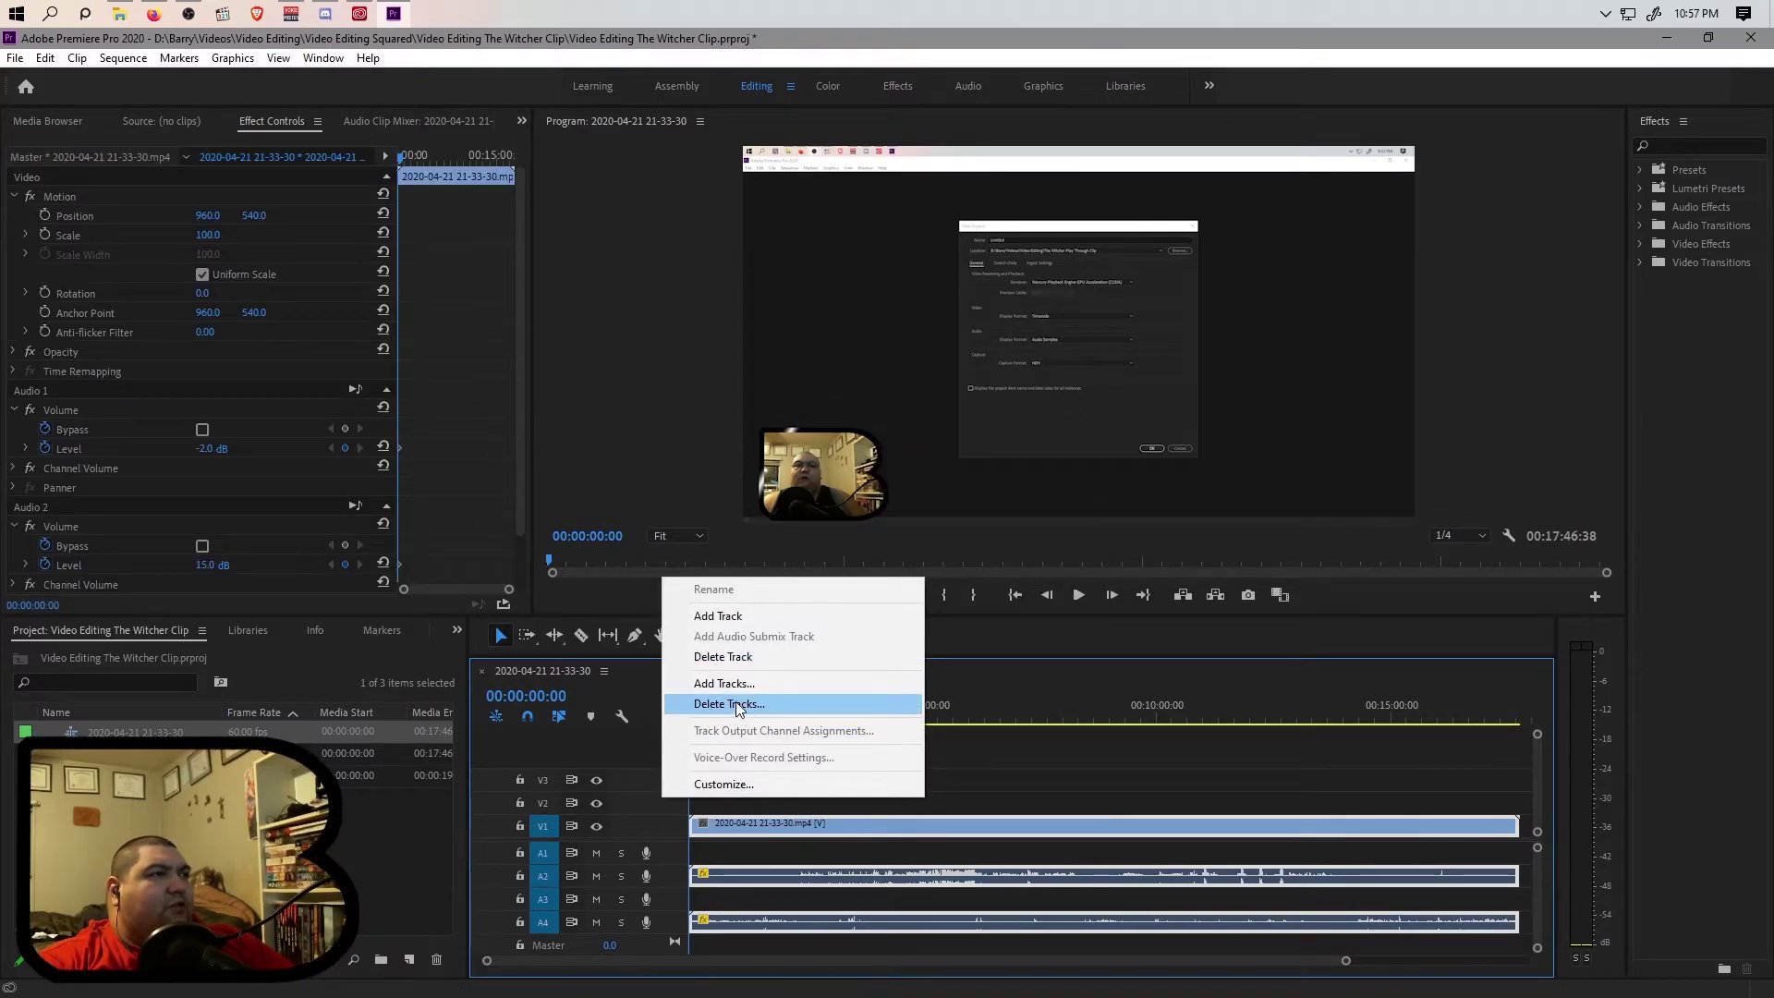
pyautogui.rightClick(634, 802)
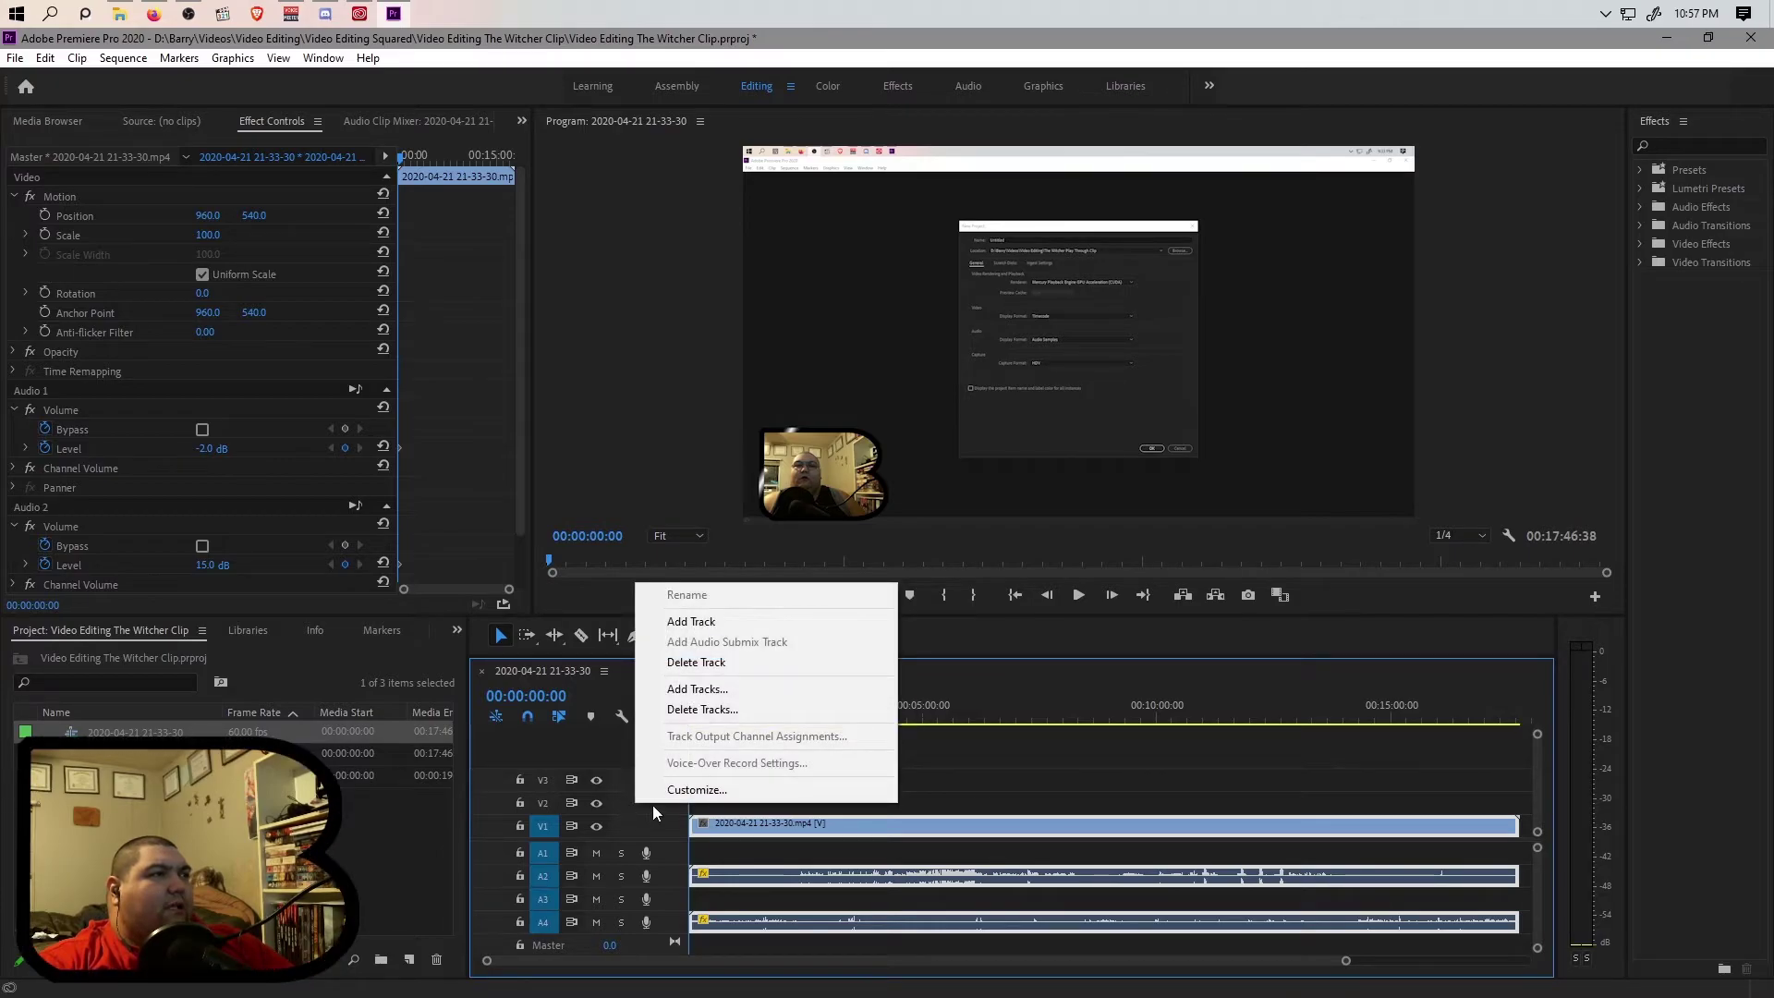
pyautogui.rightClick(652, 806)
pyautogui.rightClick(662, 883)
pyautogui.rightClick(662, 939)
pyautogui.rightClick(634, 801)
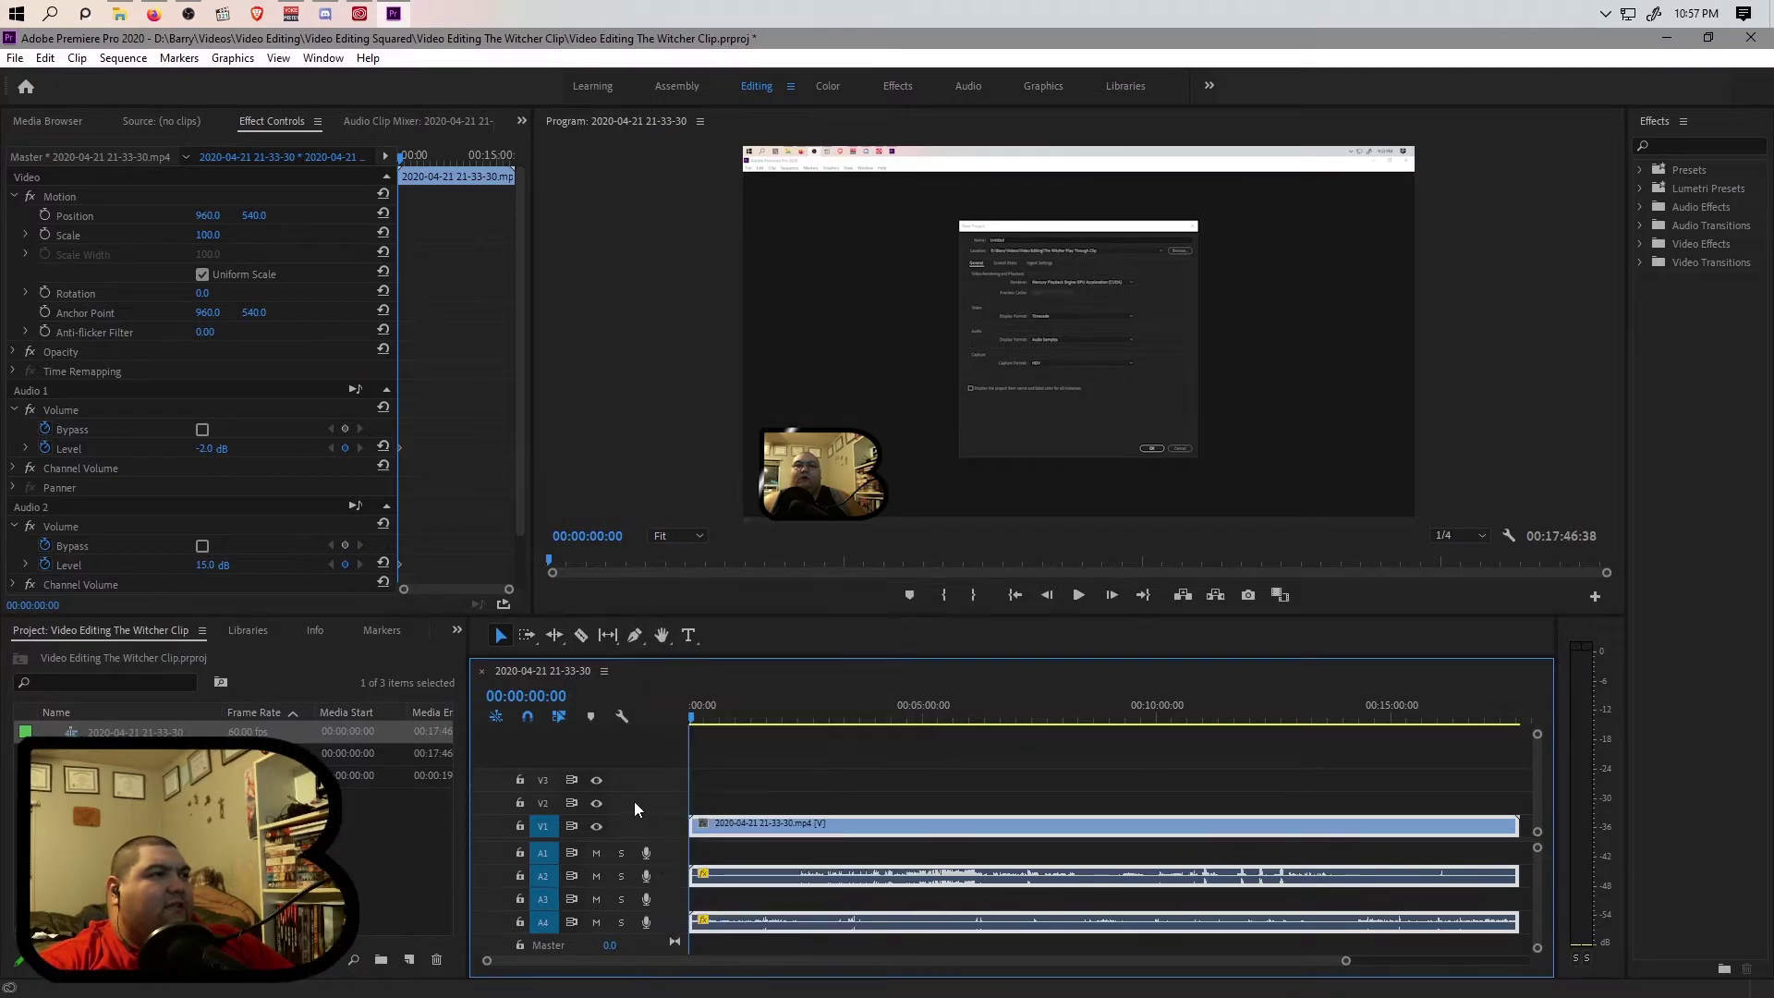
pyautogui.click(963, 774)
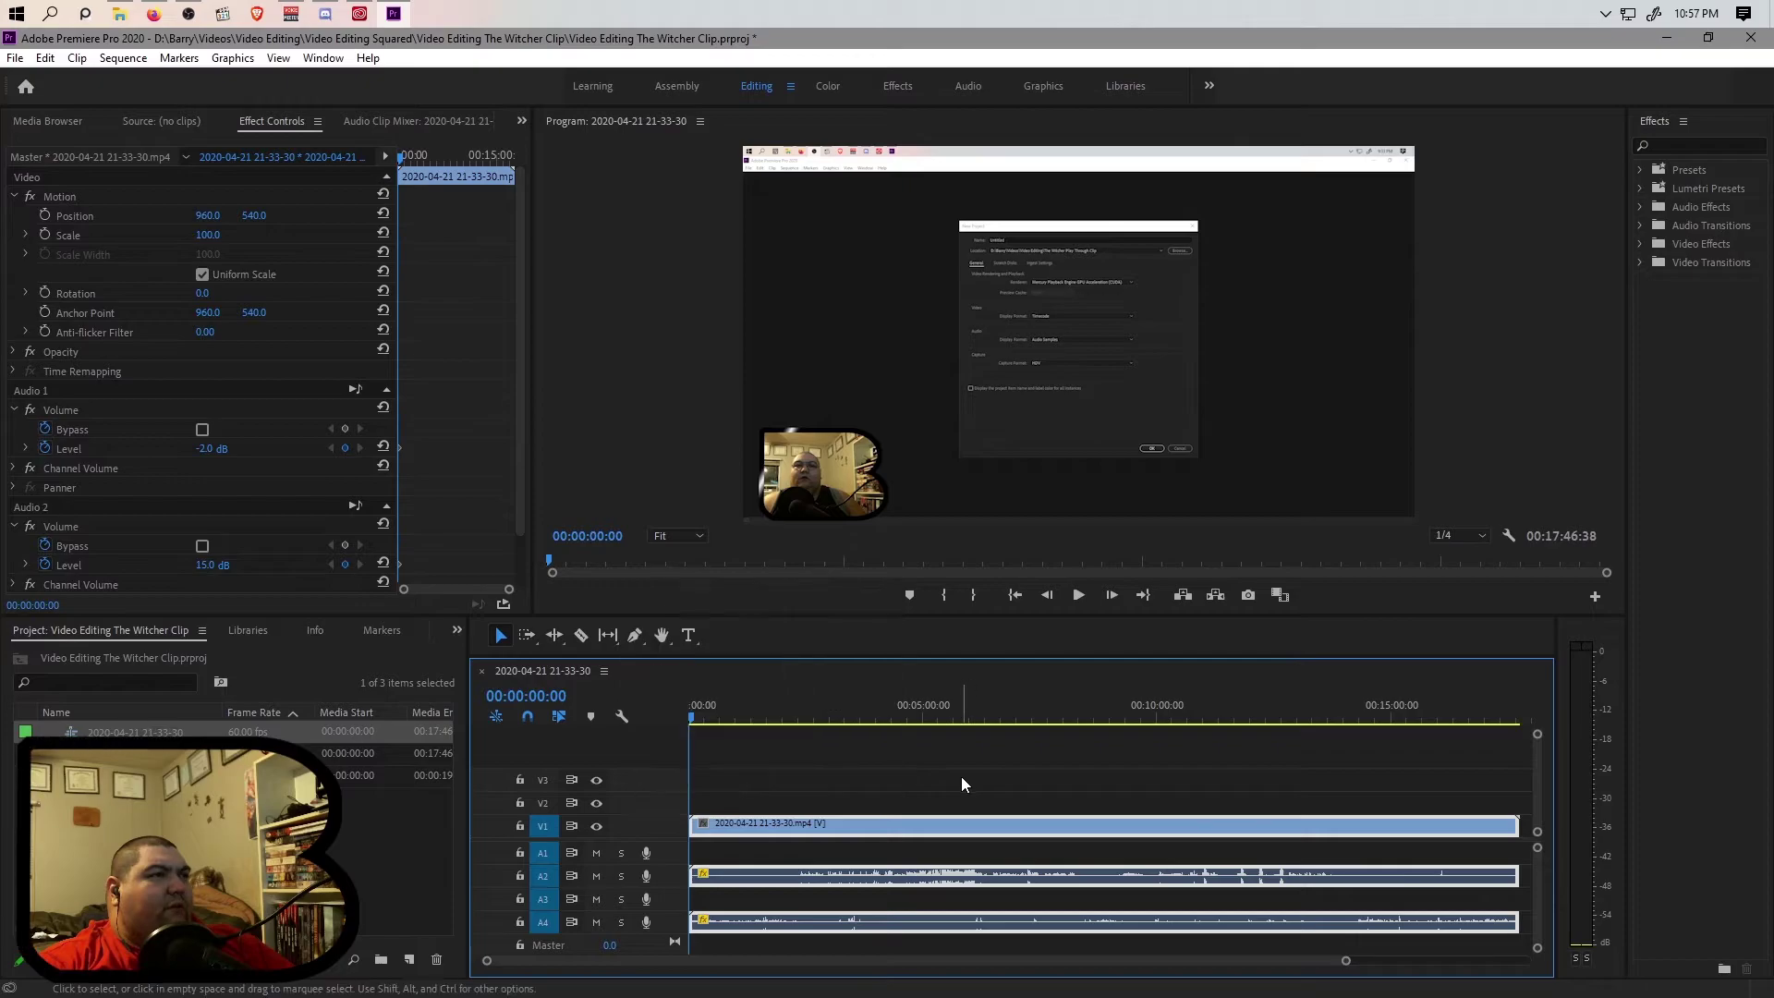
# Delete all empty video tracks and all empty audio tracks from the sequence.
pyautogui.rightClick(654, 797)
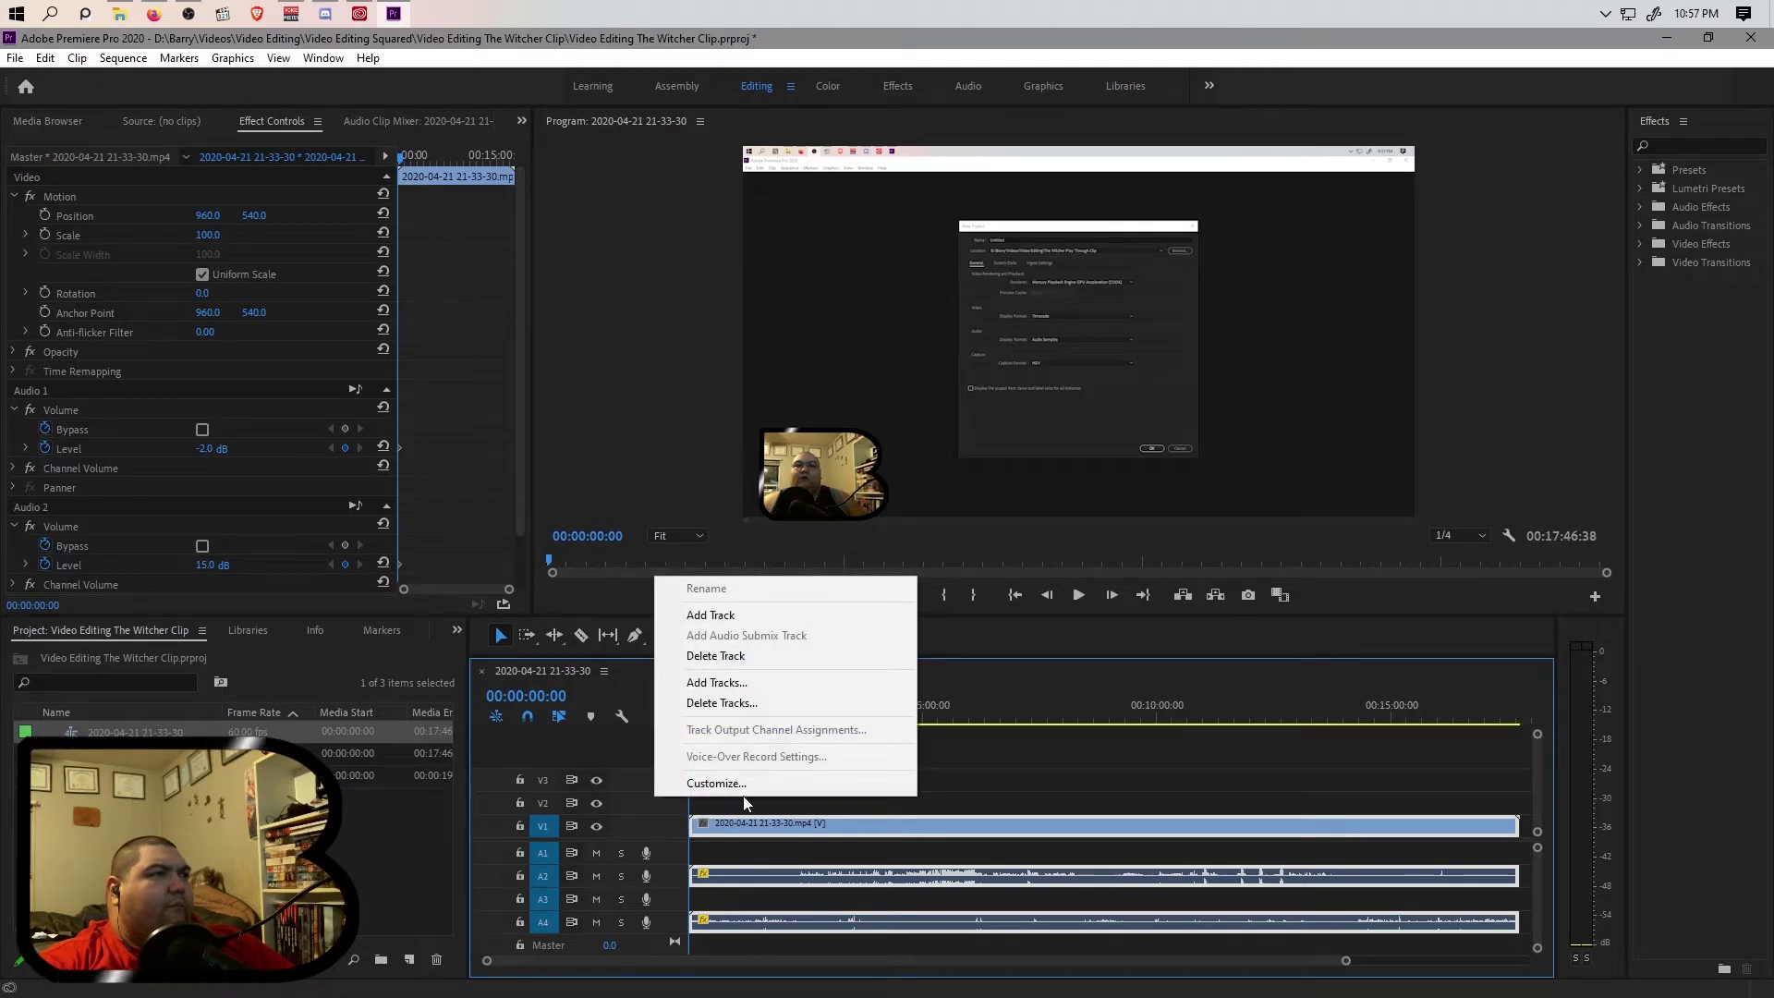
pyautogui.click(747, 705)
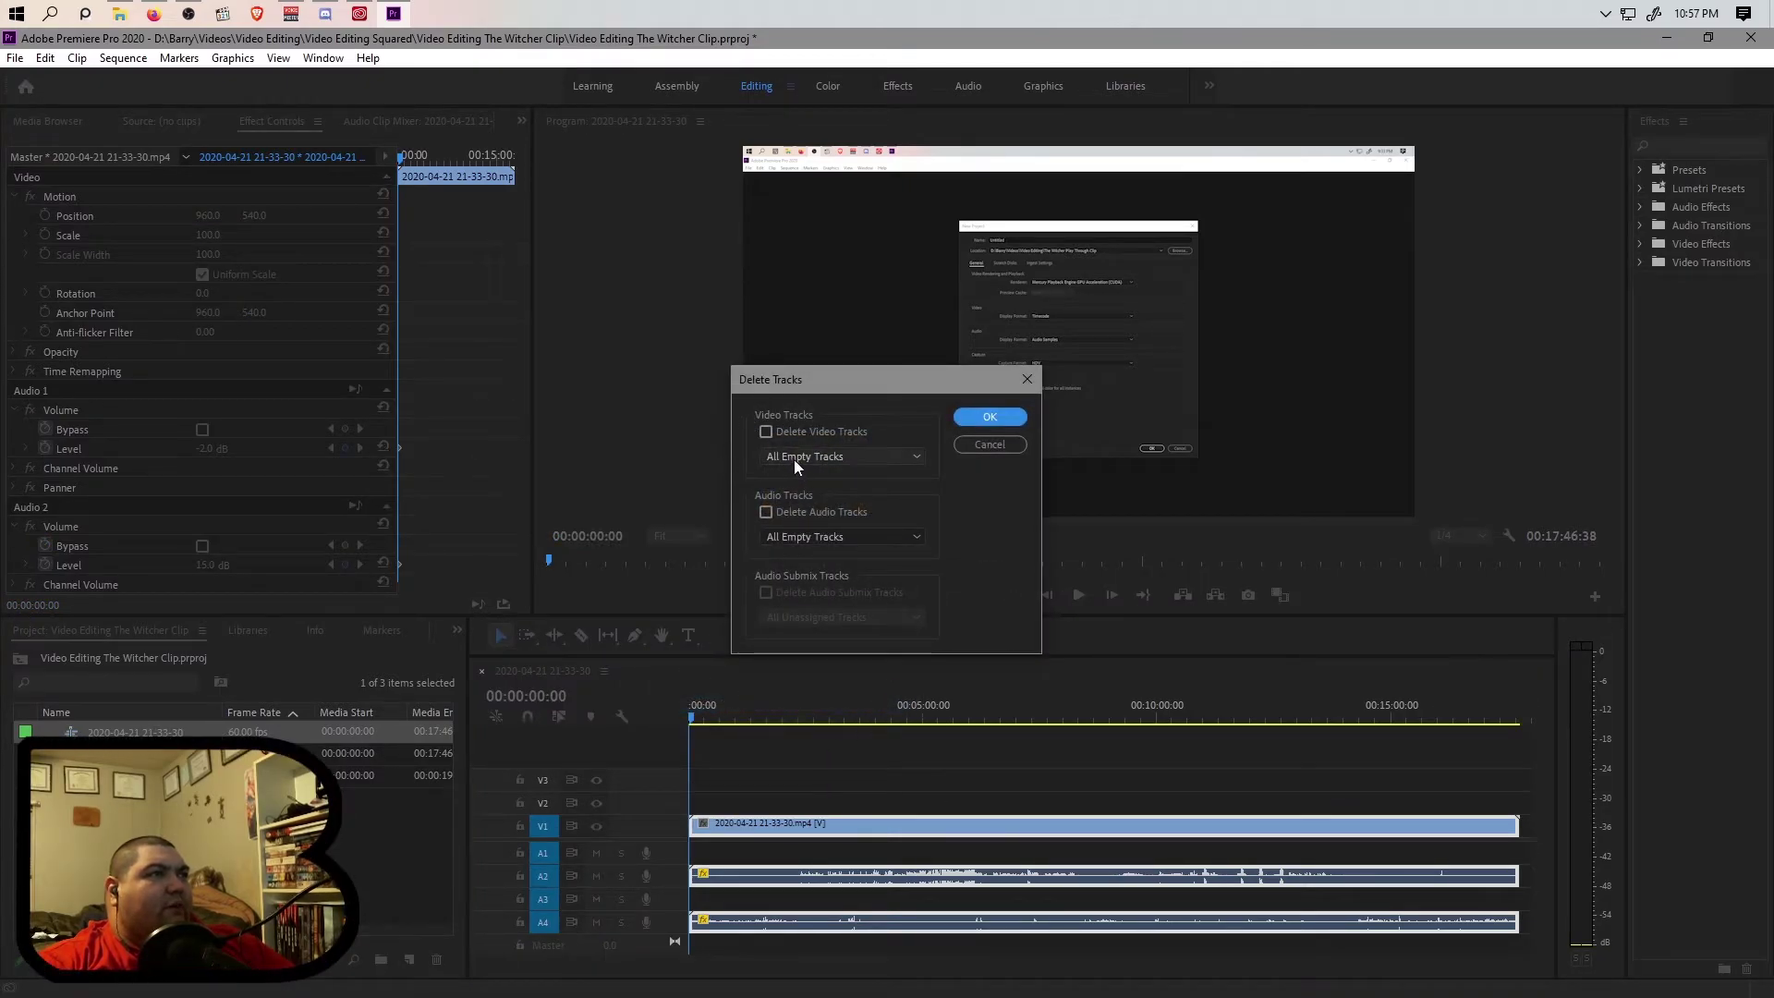
pyautogui.click(764, 431)
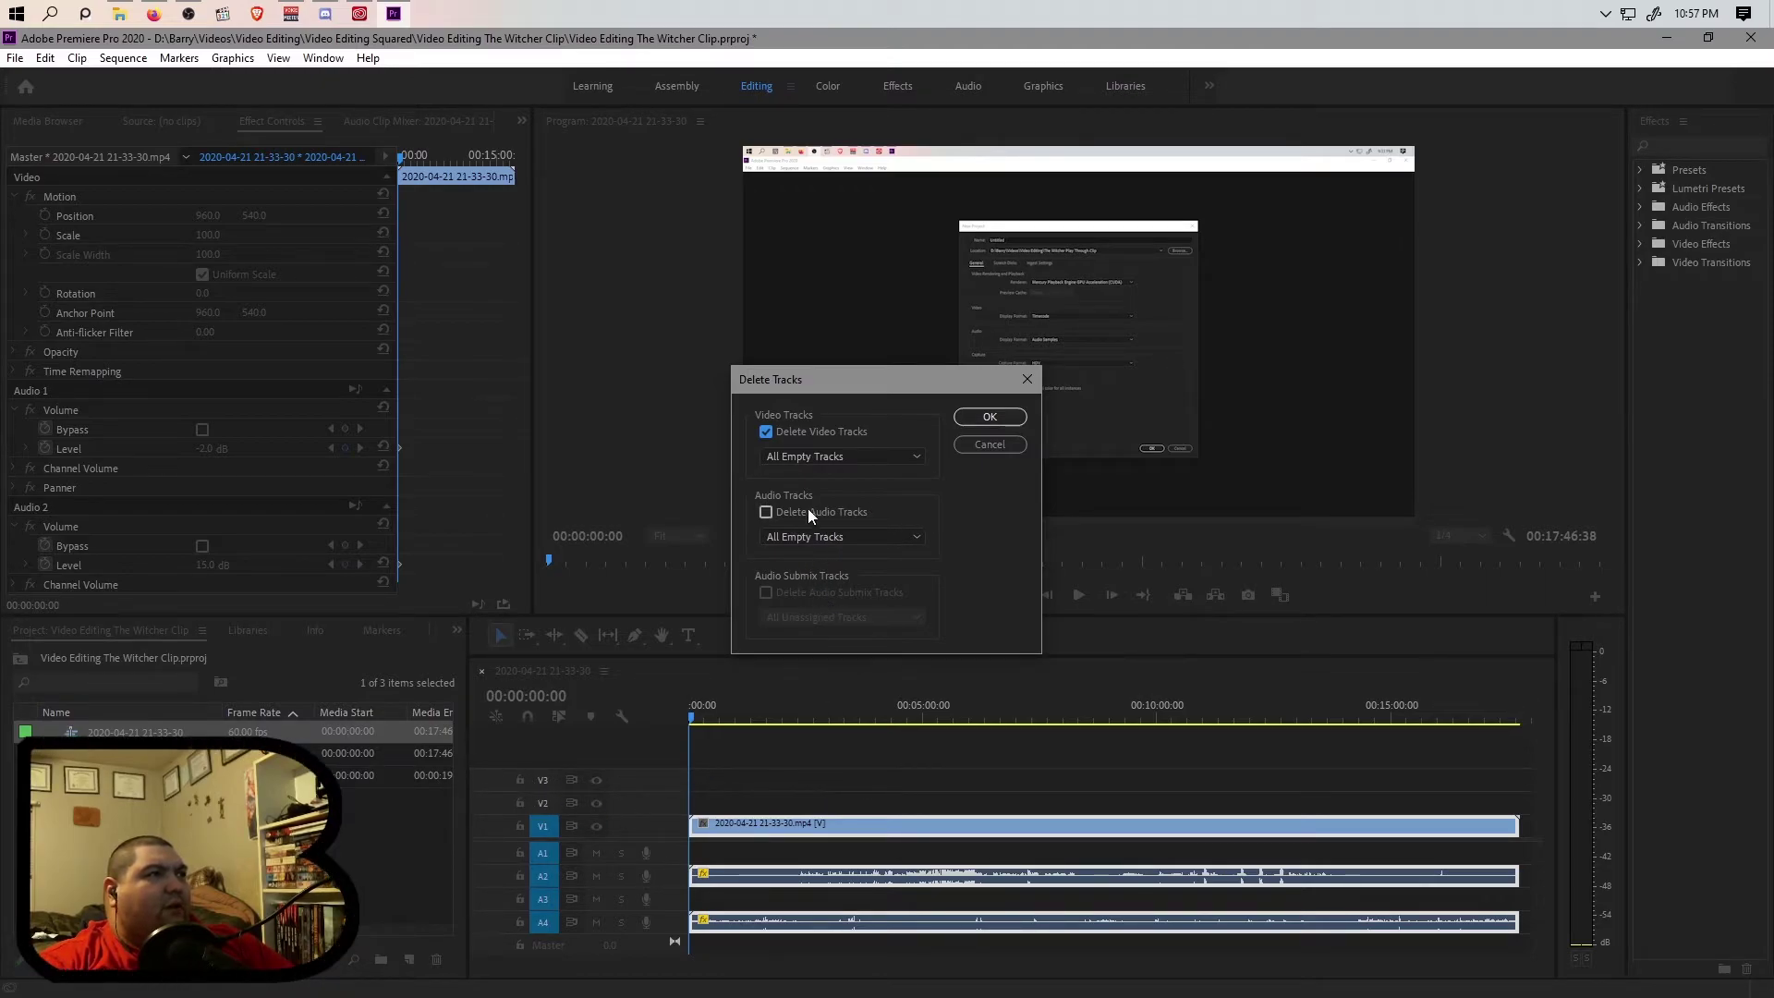
pyautogui.click(766, 513)
pyautogui.click(989, 417)
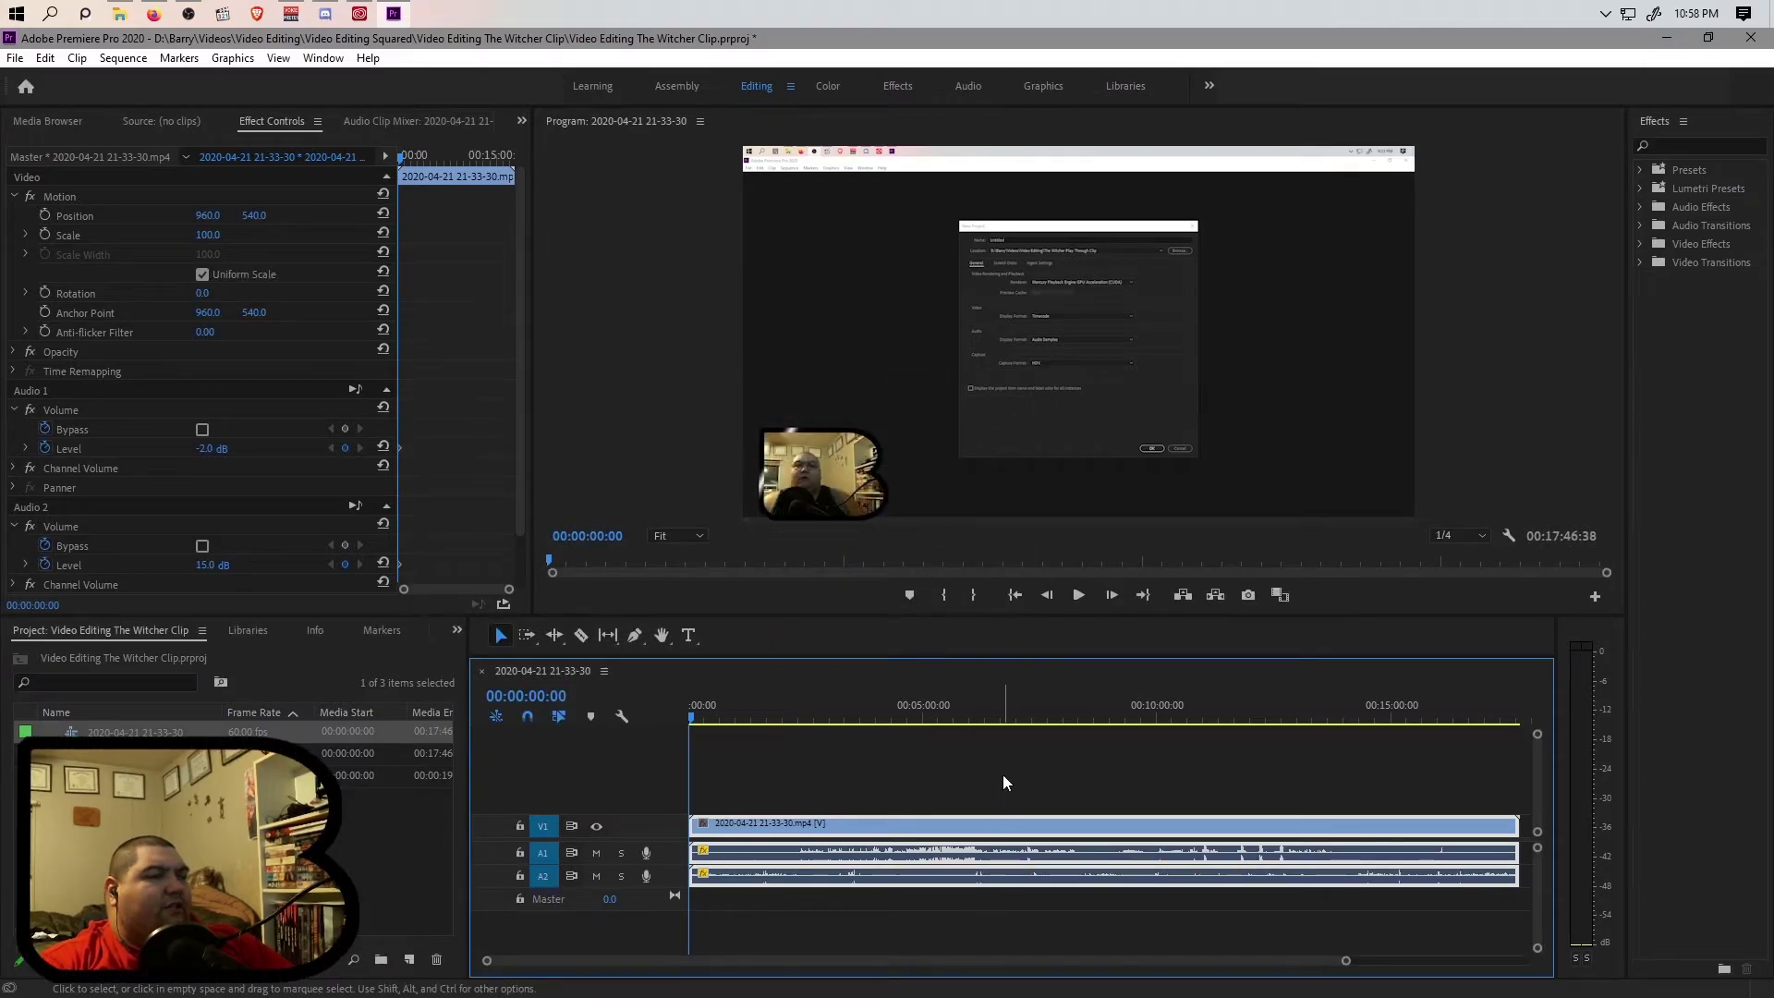
pyautogui.moveTo(744, 713); pyautogui.dragTo(715, 718)
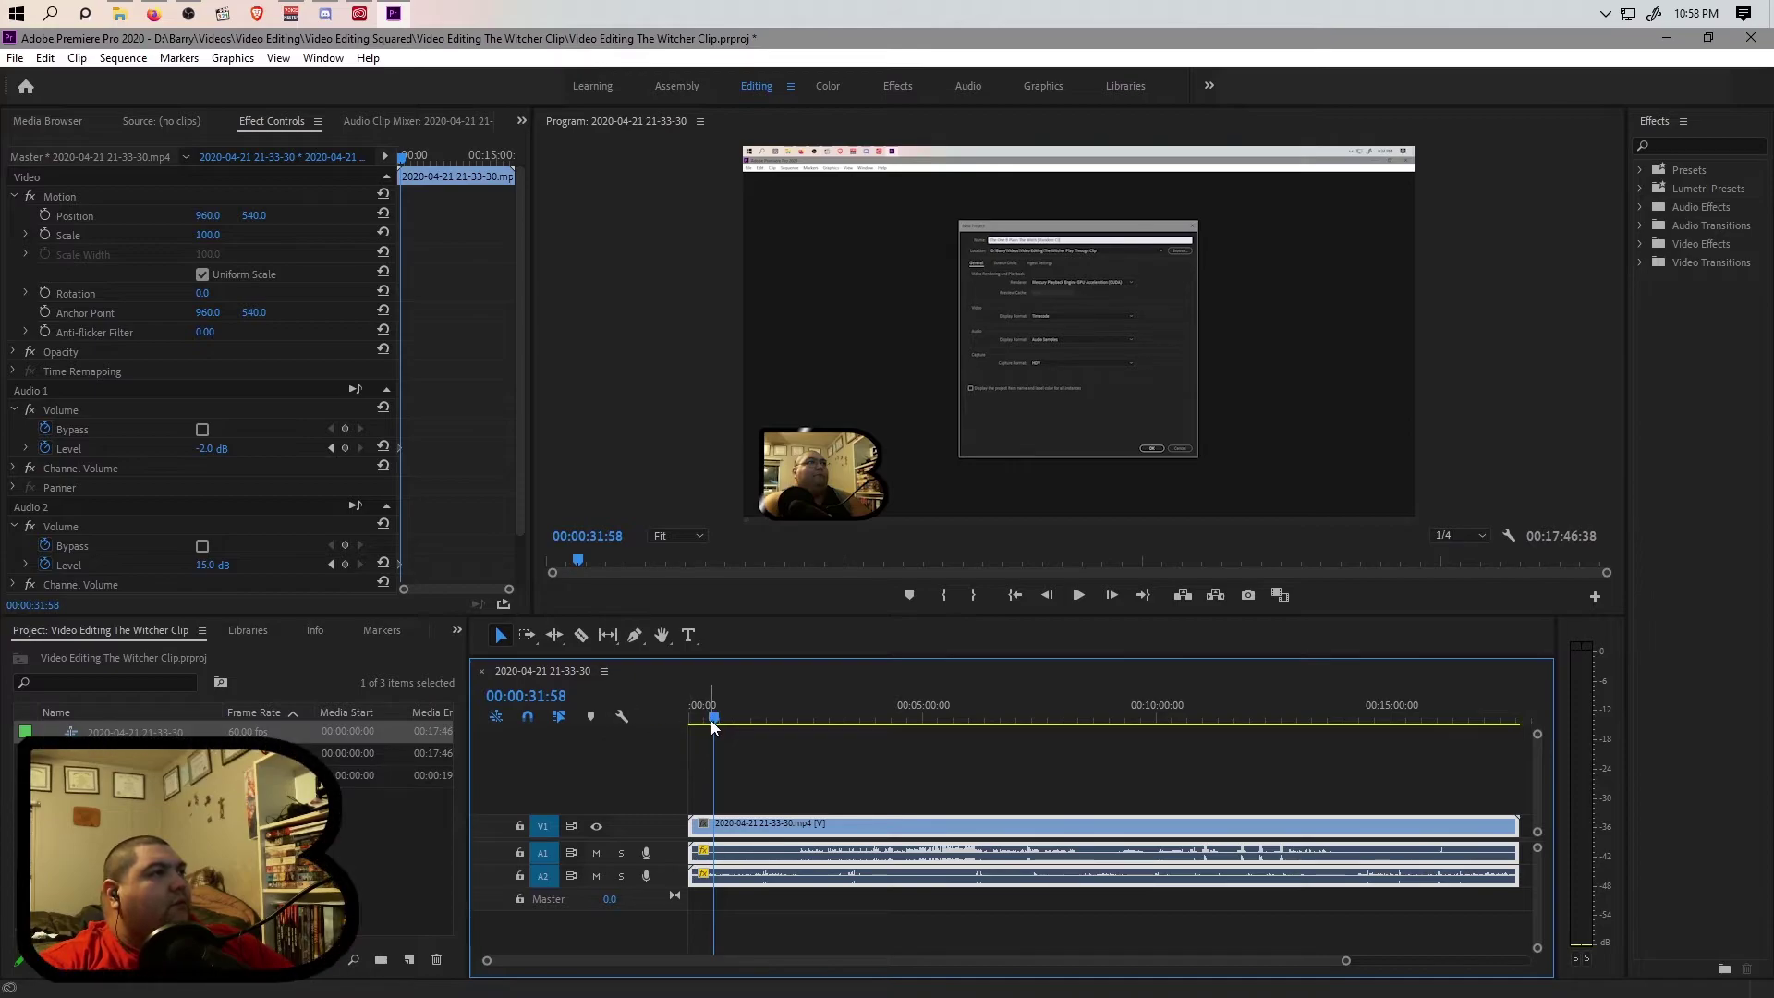
pyautogui.press('Home')
pyautogui.click(756, 933)
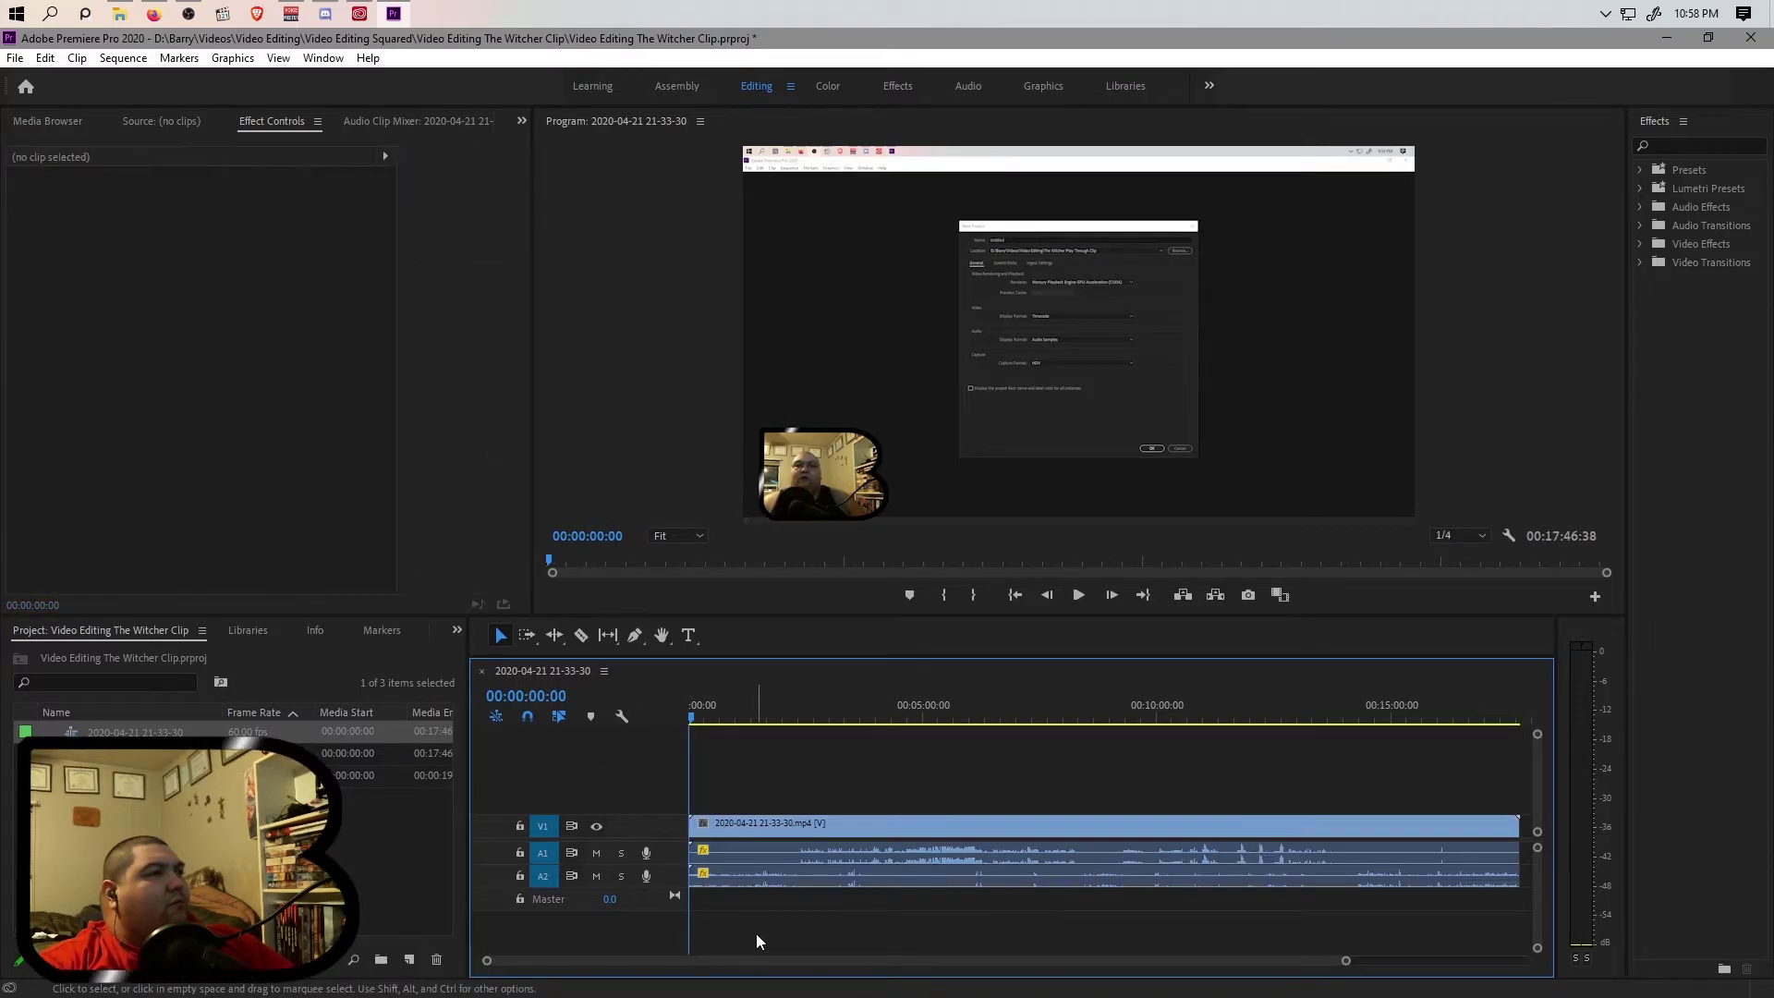
pyautogui.click(726, 827)
pyautogui.rightClick(726, 827)
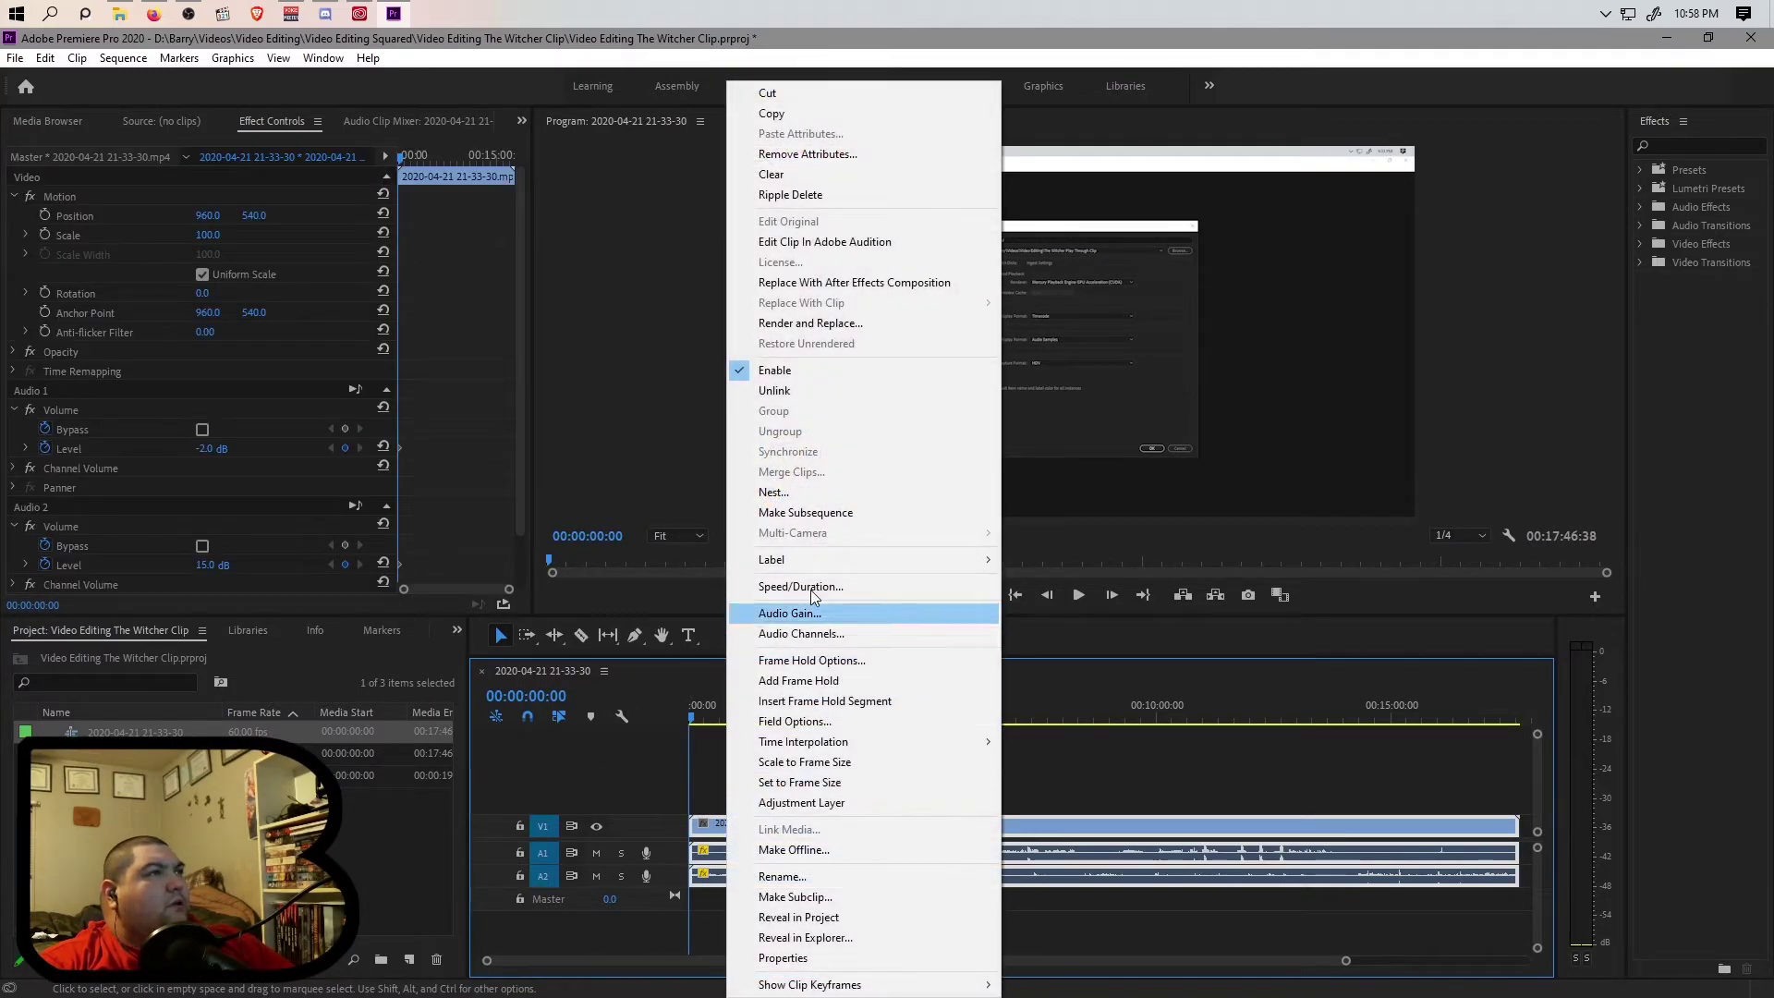
pyautogui.click(1076, 795)
# Add YouTube_Endscreen_v1.mp4 to V1 and A1 directly after the end of the recording.
pyautogui.moveTo(1345, 960); pyautogui.dragTo(1464, 962)
pyautogui.click(314, 775)
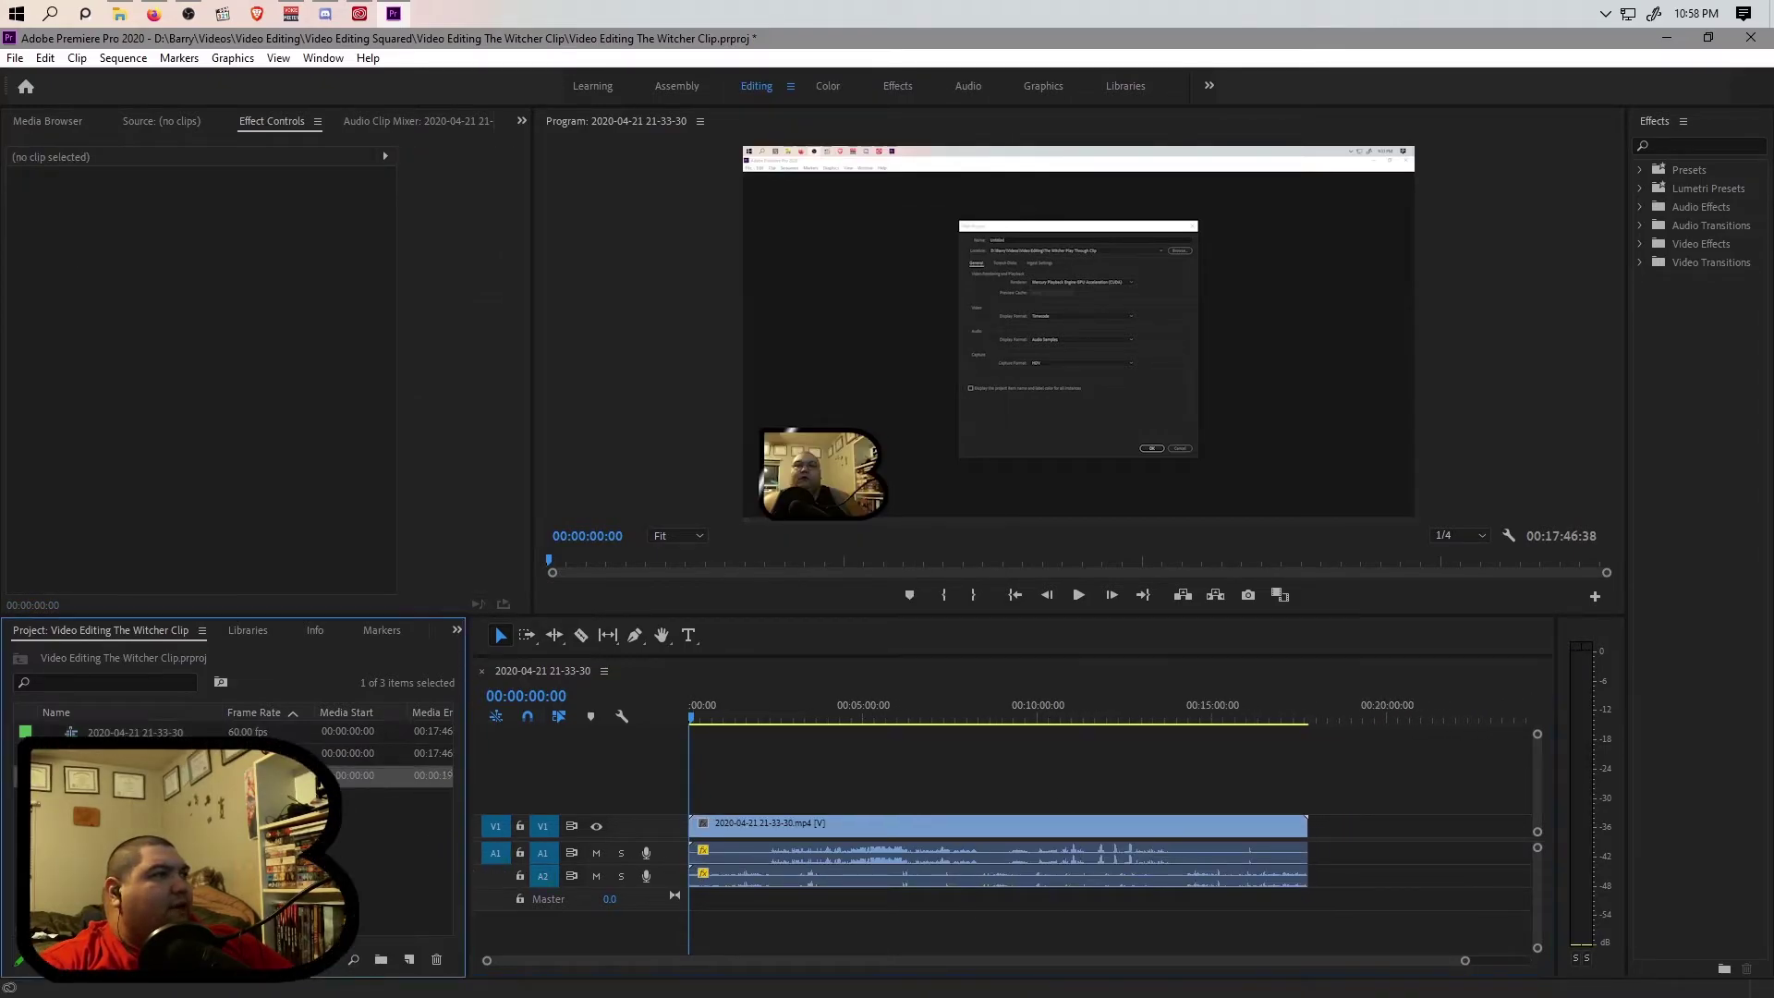
pyautogui.moveTo(315, 775); pyautogui.dragTo(1317, 857)
# Set the volume level of the end screen clip to 15 dB and deselect it.
pyautogui.moveTo(1459, 961); pyautogui.dragTo(1252, 961)
pyautogui.scroll(-5, 900, 959)
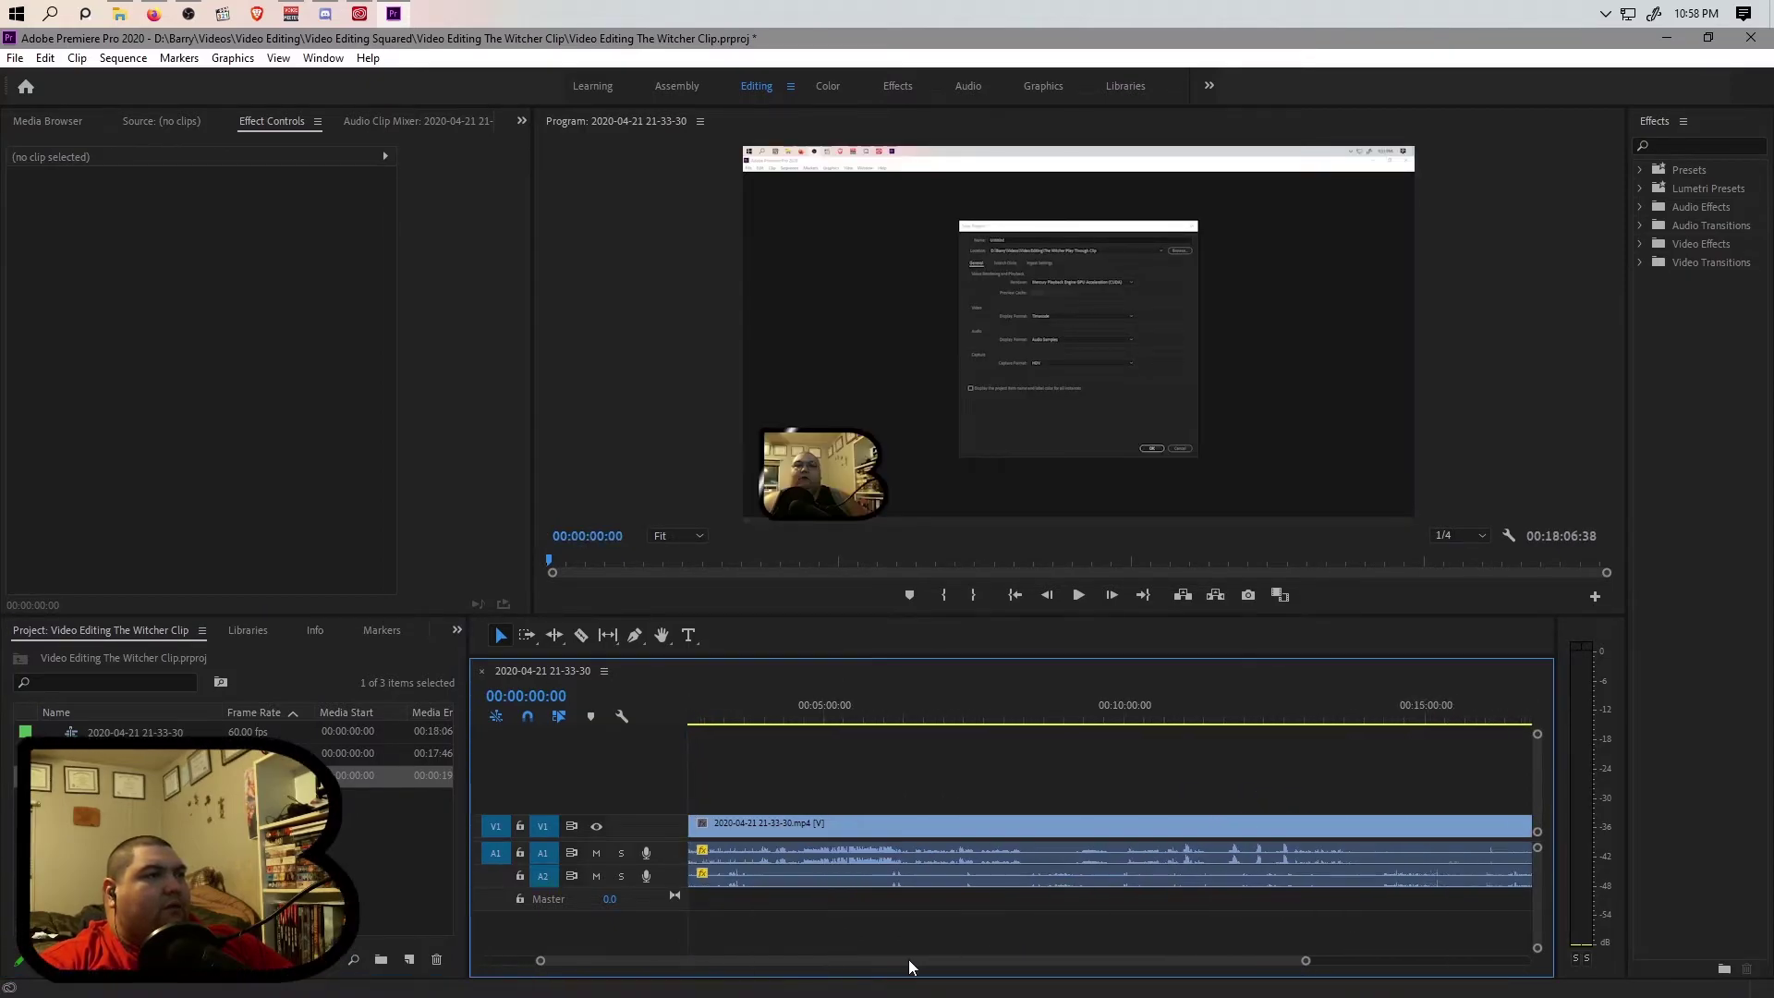
pyautogui.click(1028, 852)
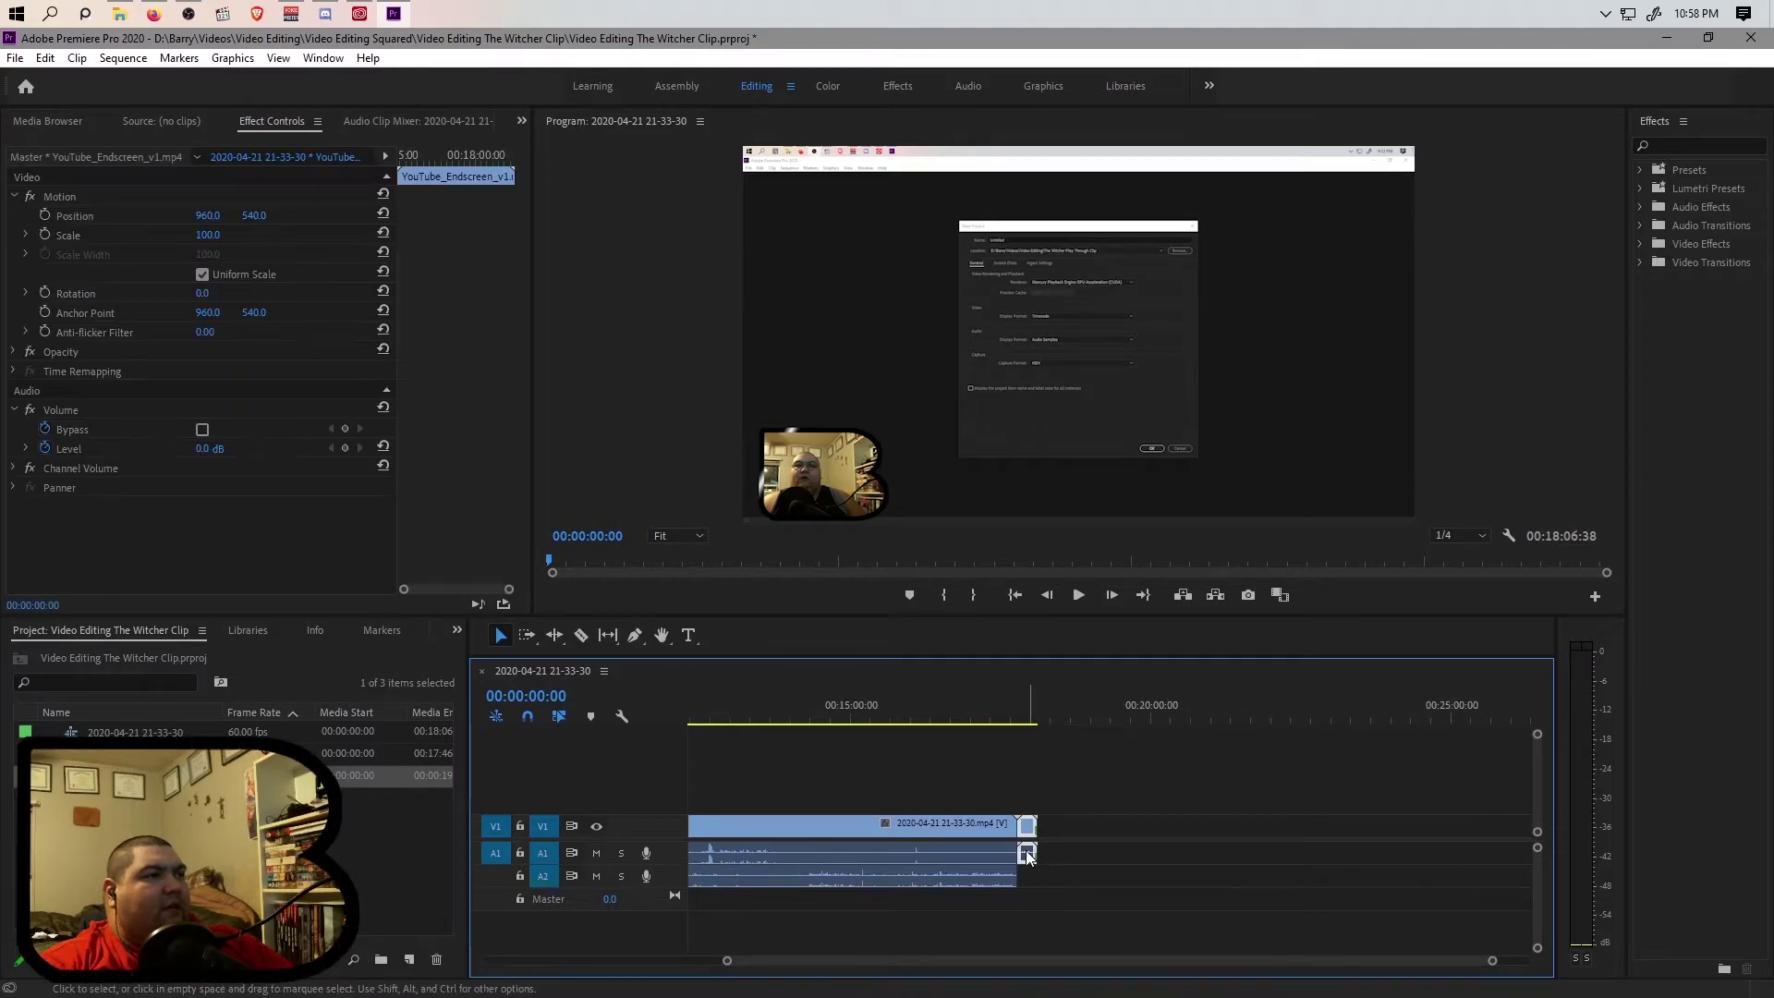
pyautogui.click(205, 451)
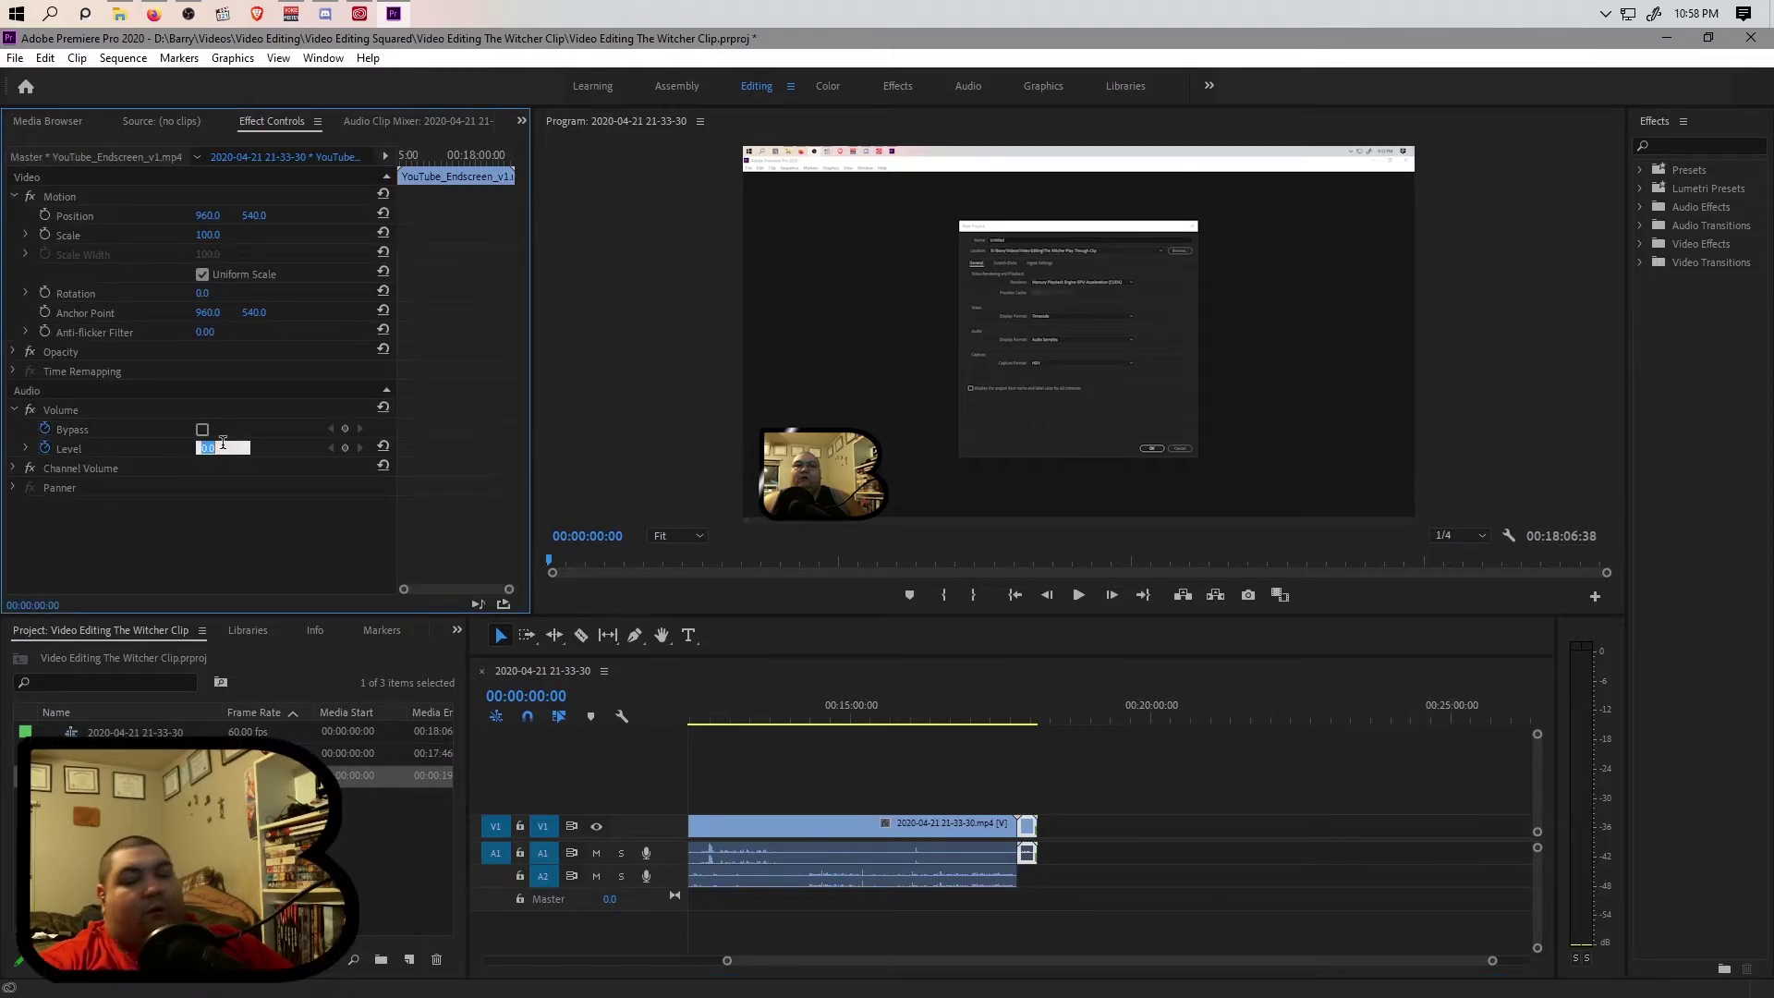
pyautogui.write('15')
pyautogui.press('Return')
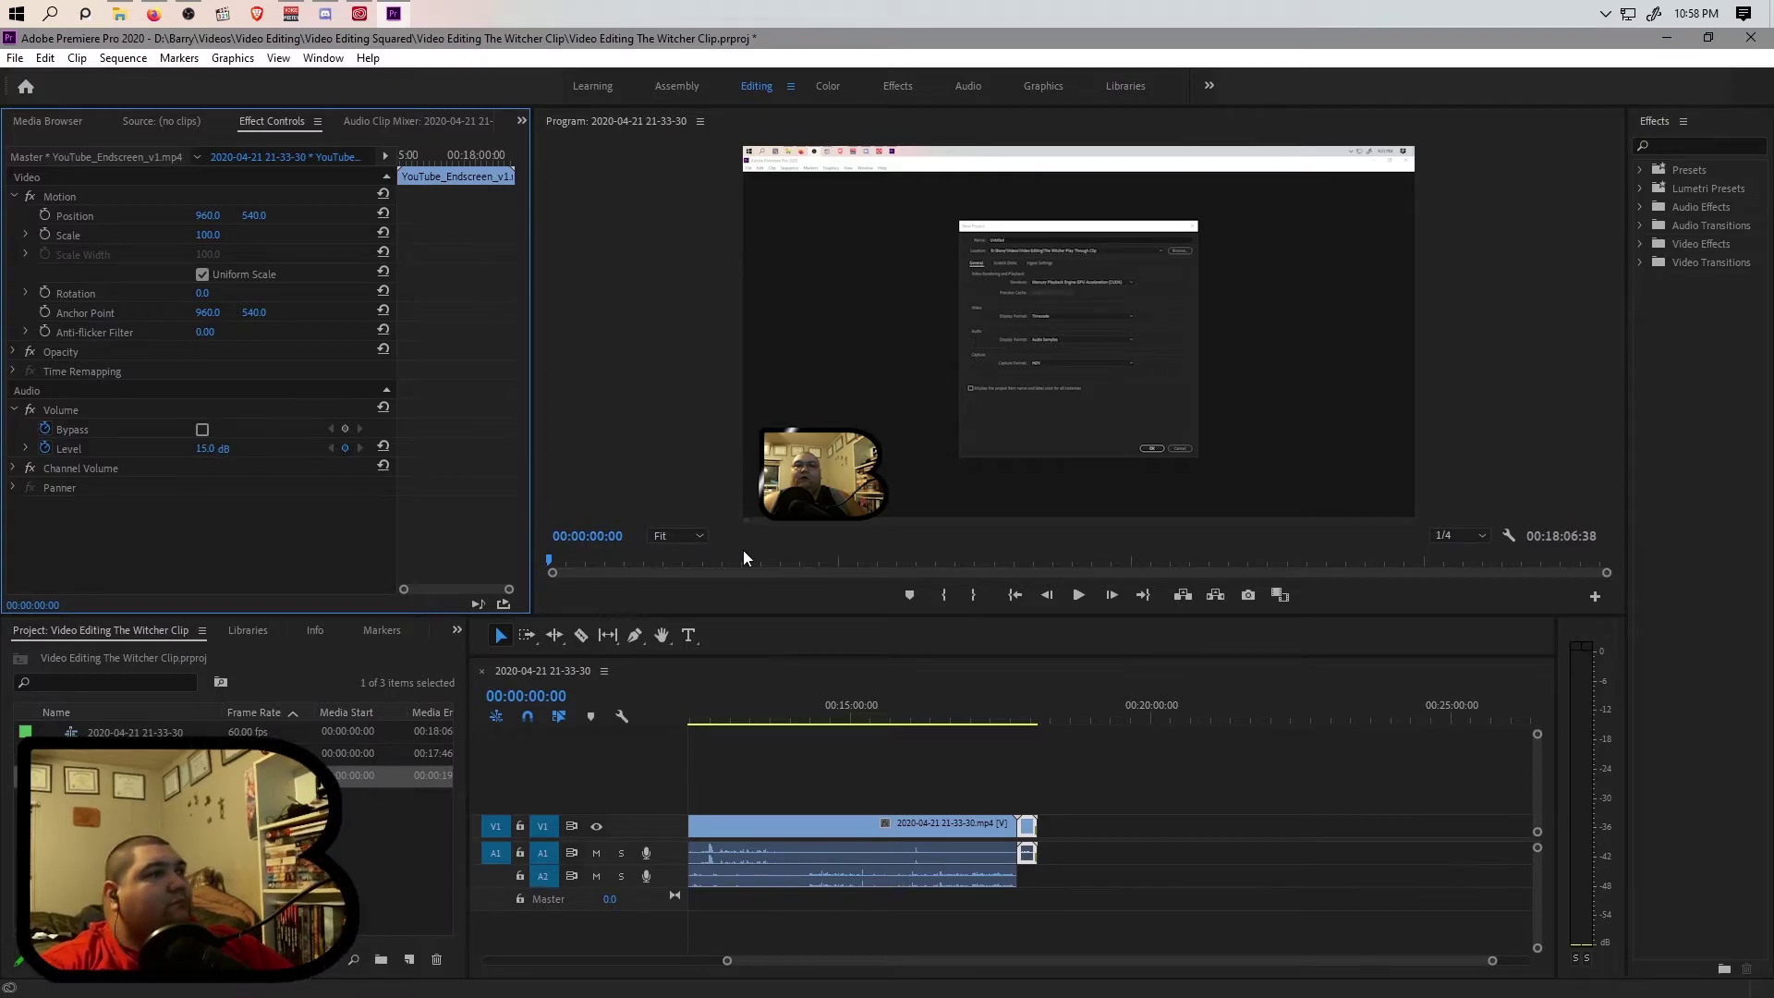
pyautogui.click(1055, 929)
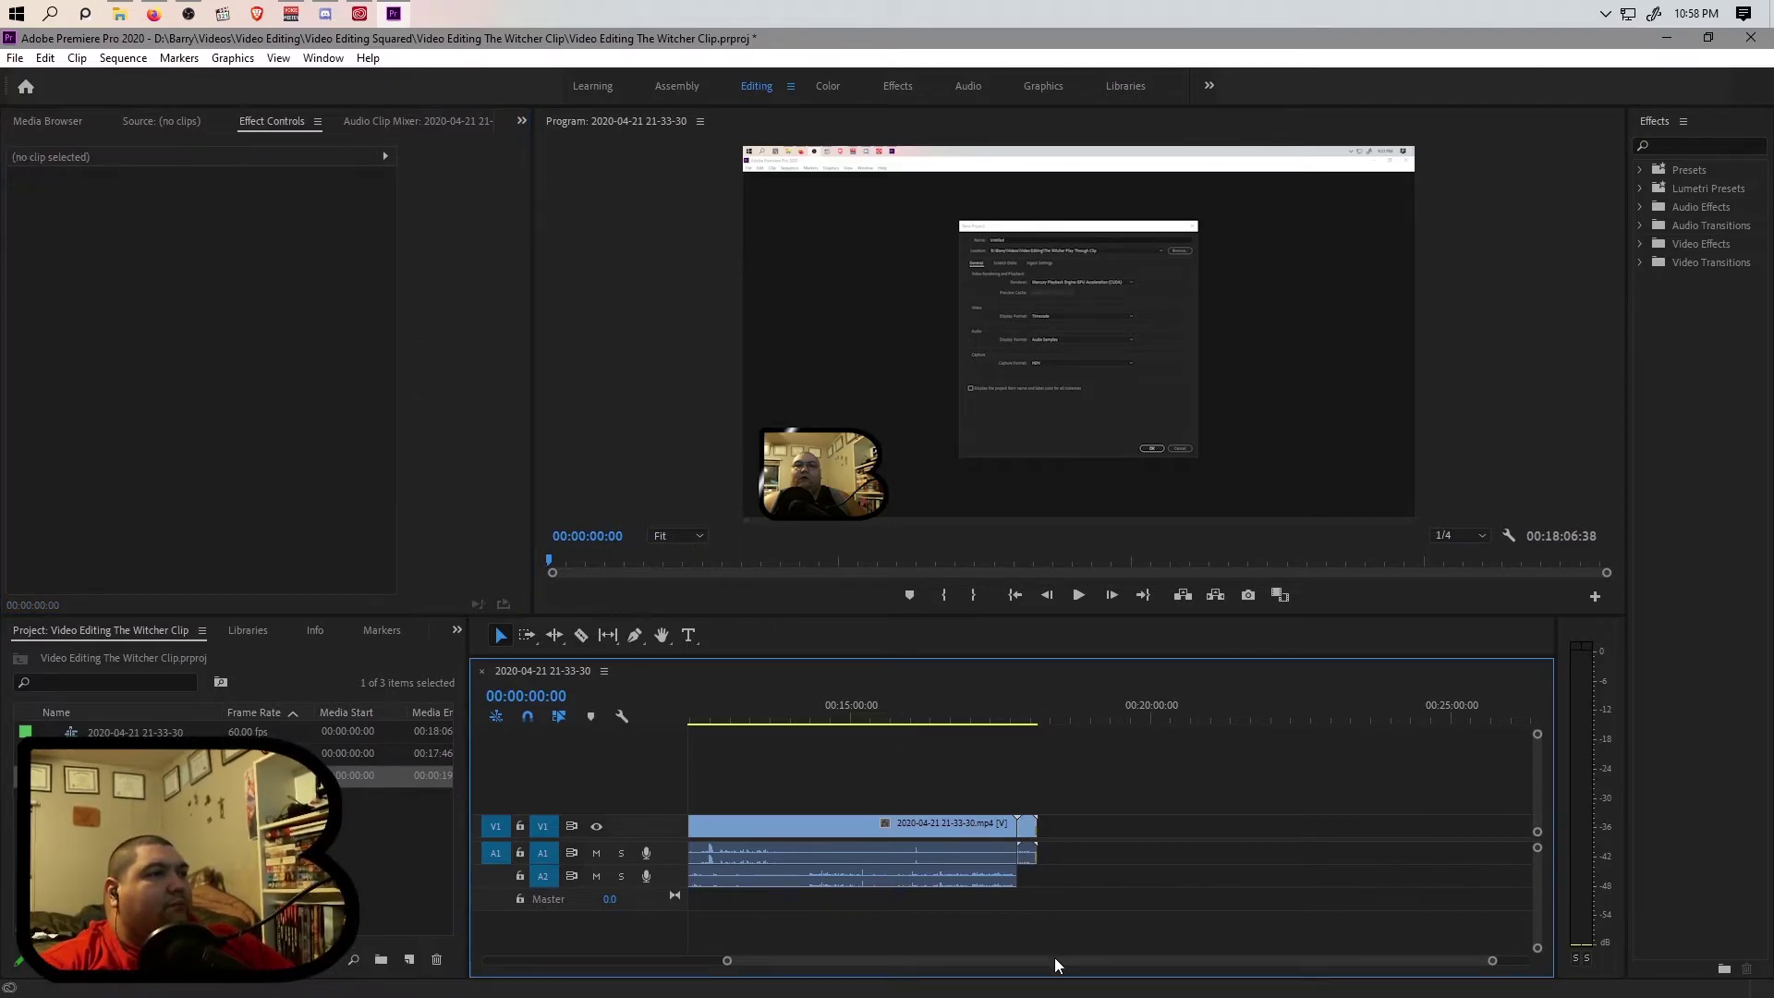
# Play the first seconds of the sequence to check the sound, and return the playhead to the start.
pyautogui.moveTo(1037, 964); pyautogui.dragTo(773, 961)
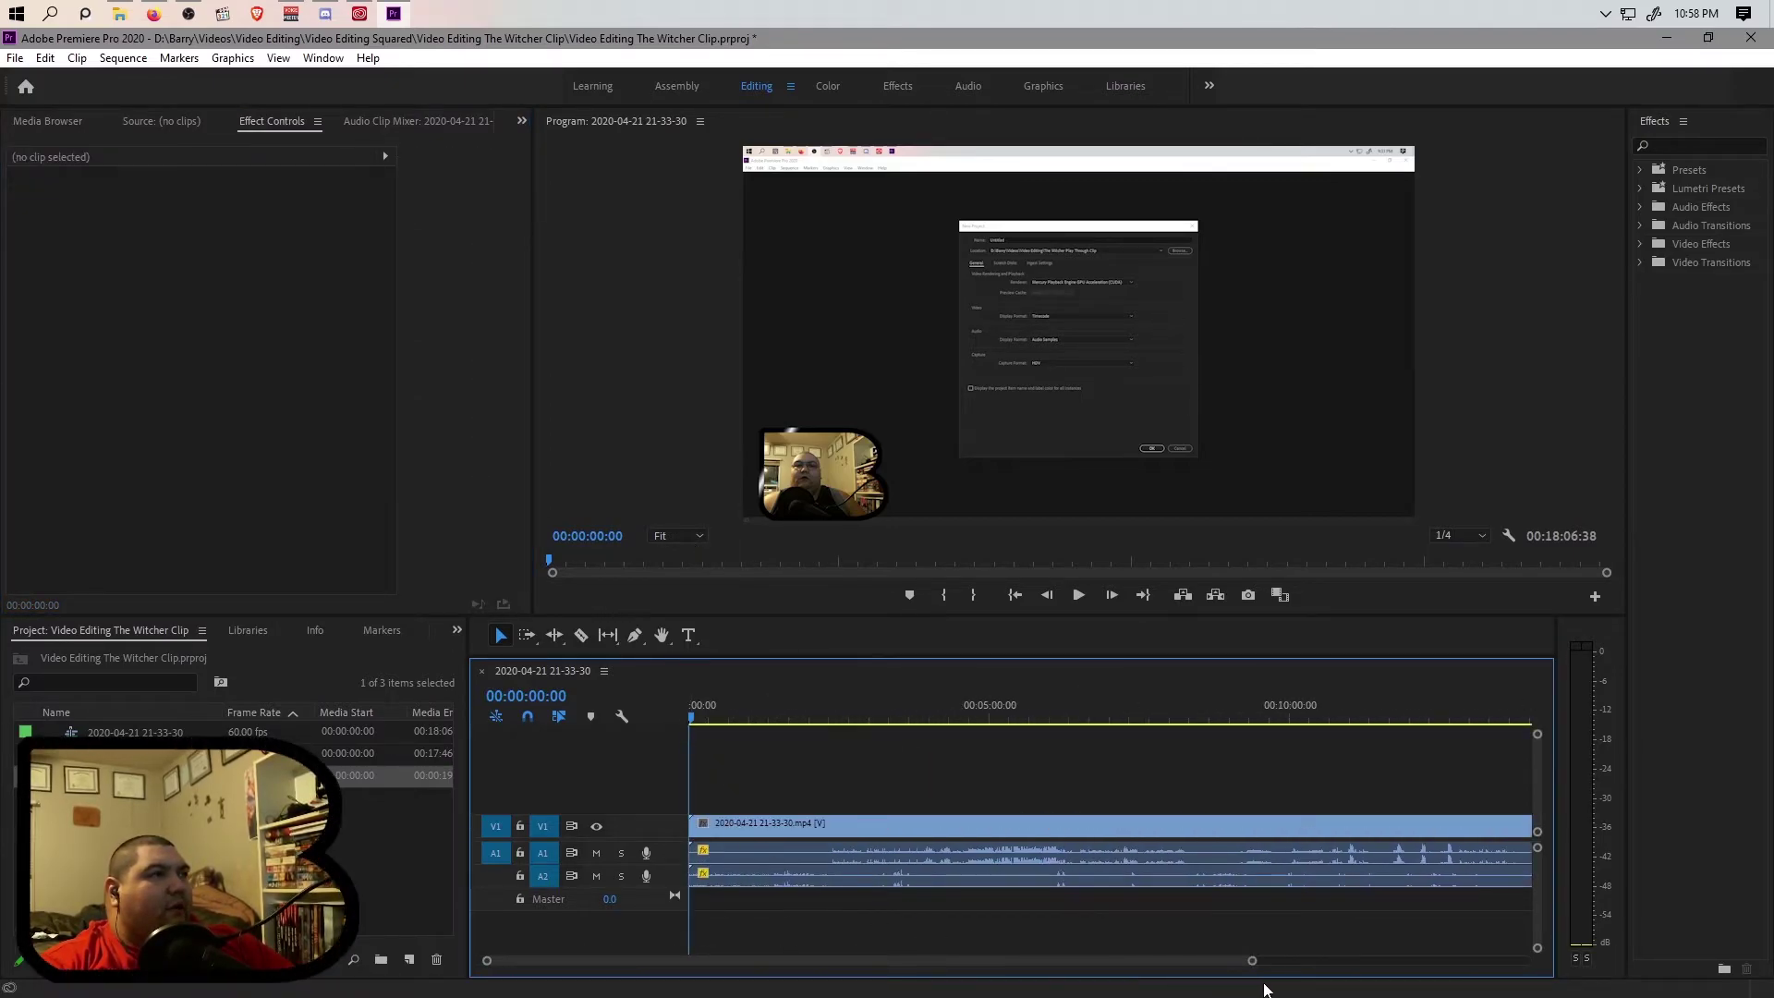
pyautogui.press('=')
pyautogui.press('=')
pyautogui.press('=')
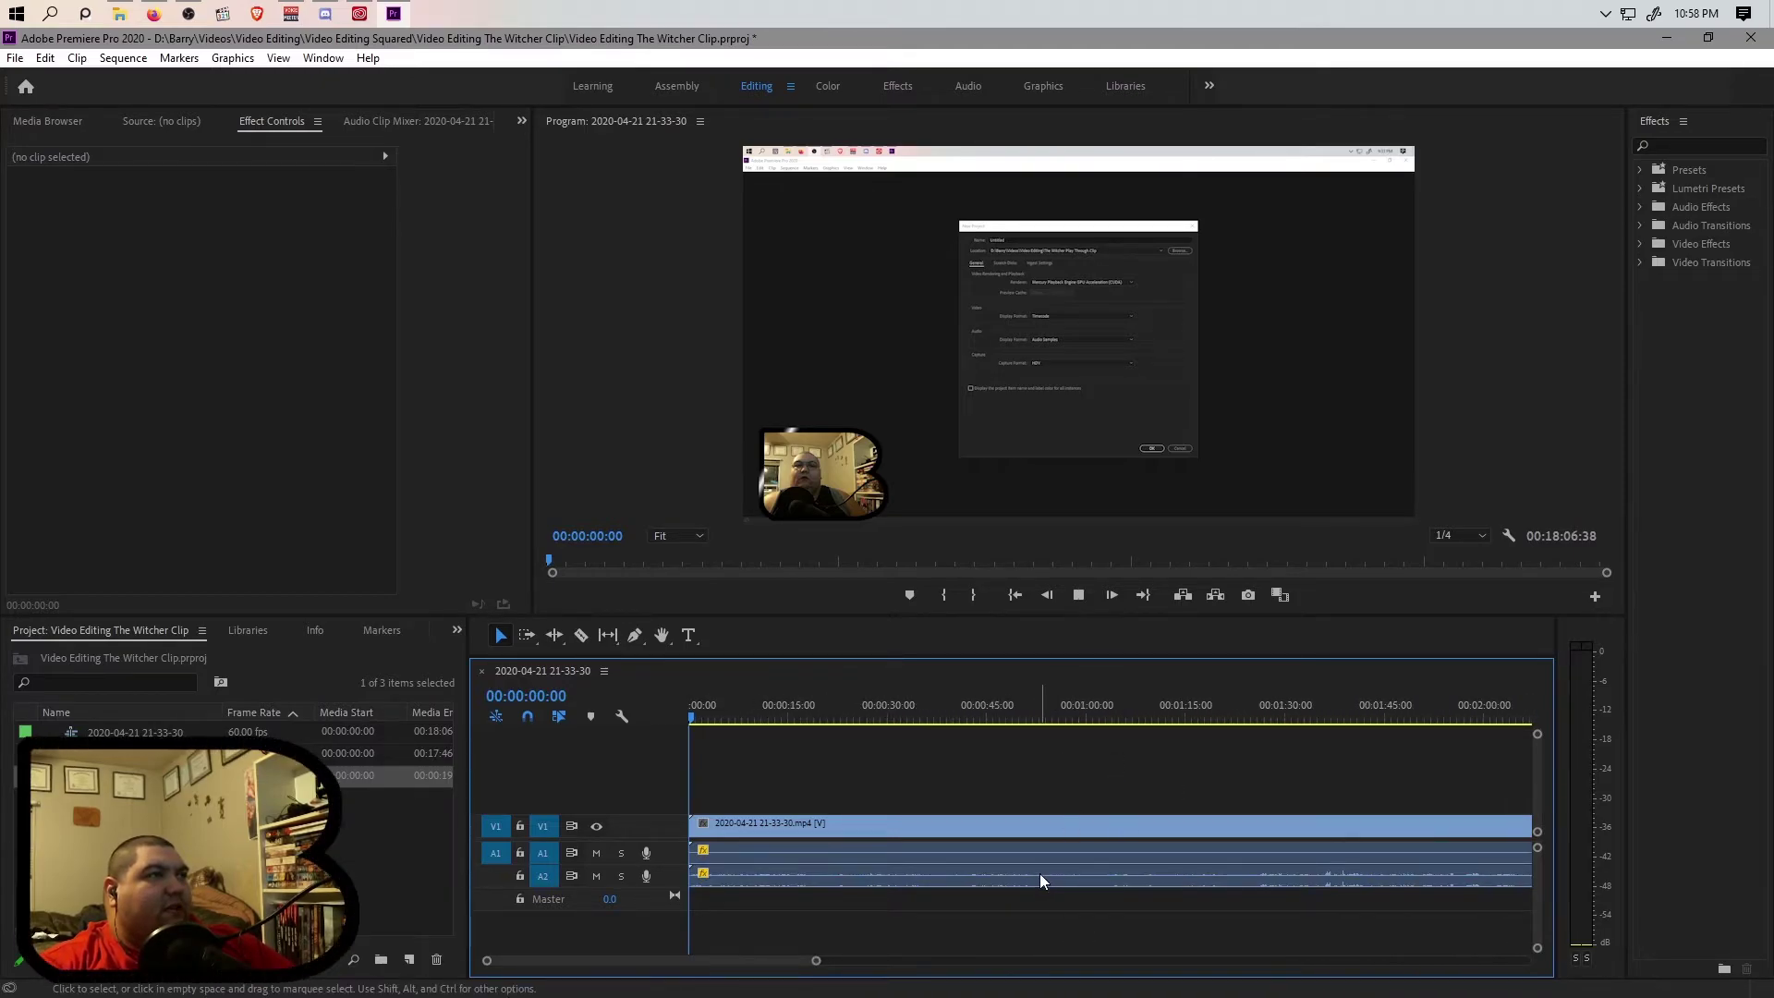
pyautogui.press('space')
pyautogui.press('space')
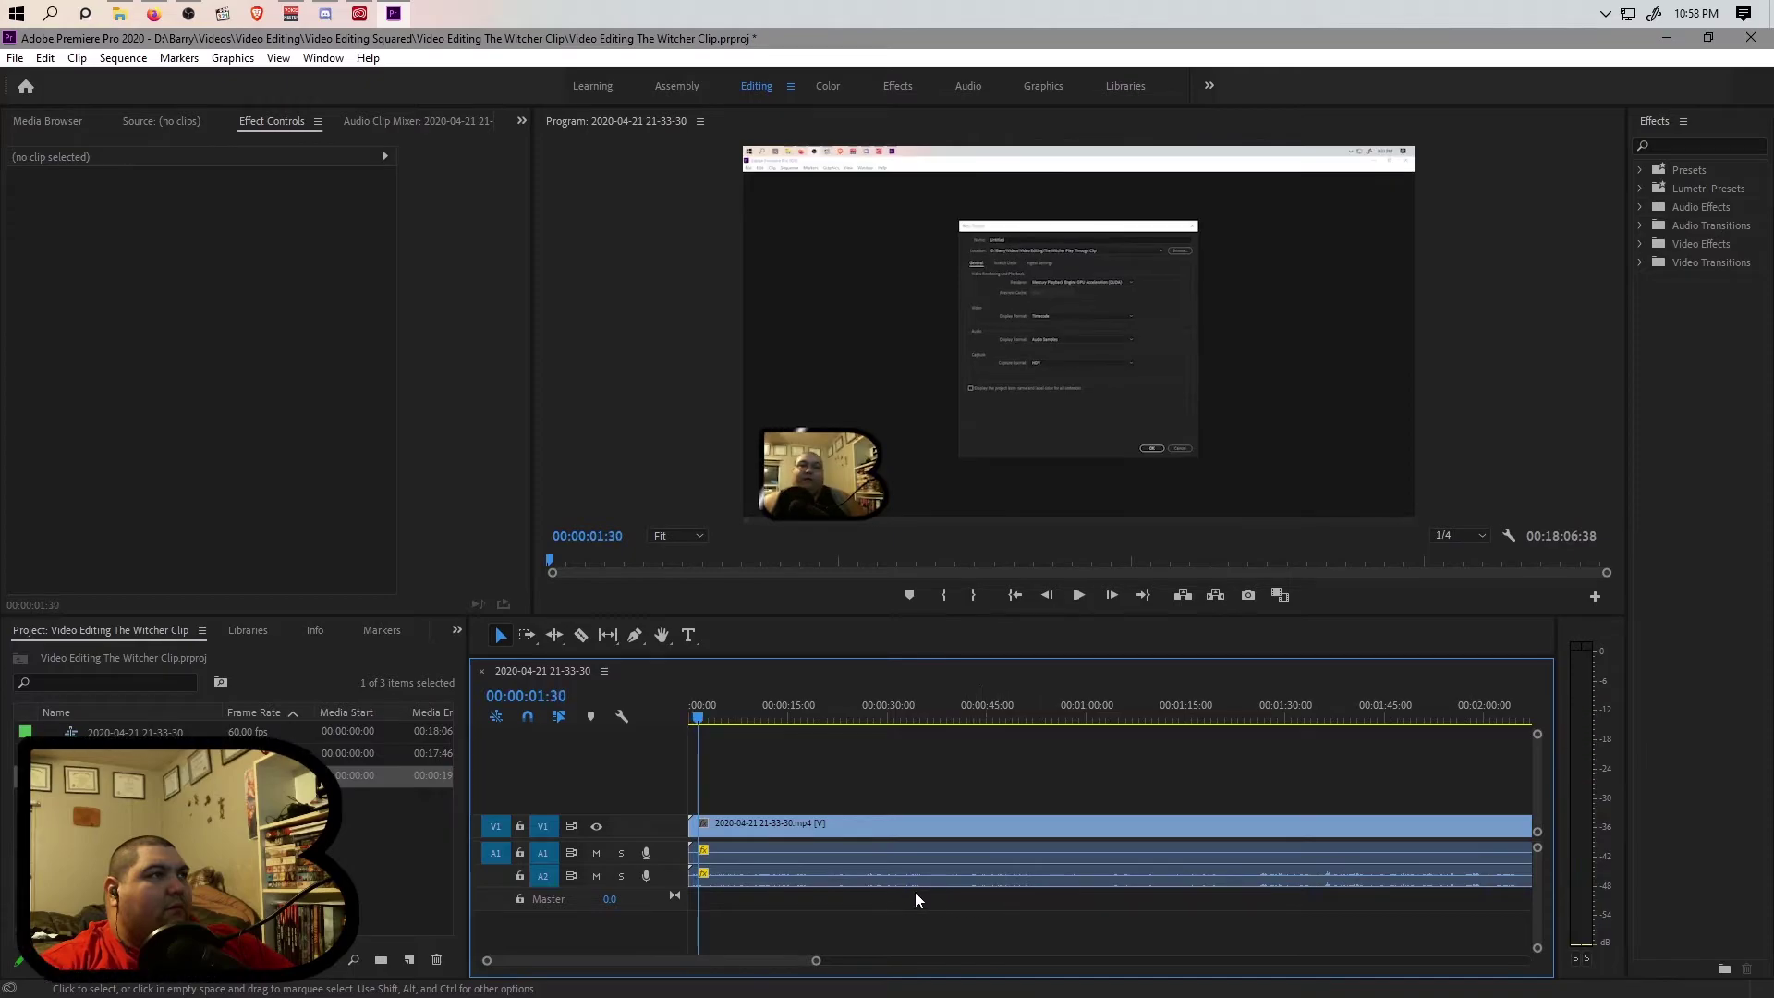
pyautogui.moveTo(698, 721); pyautogui.dragTo(438, 482)
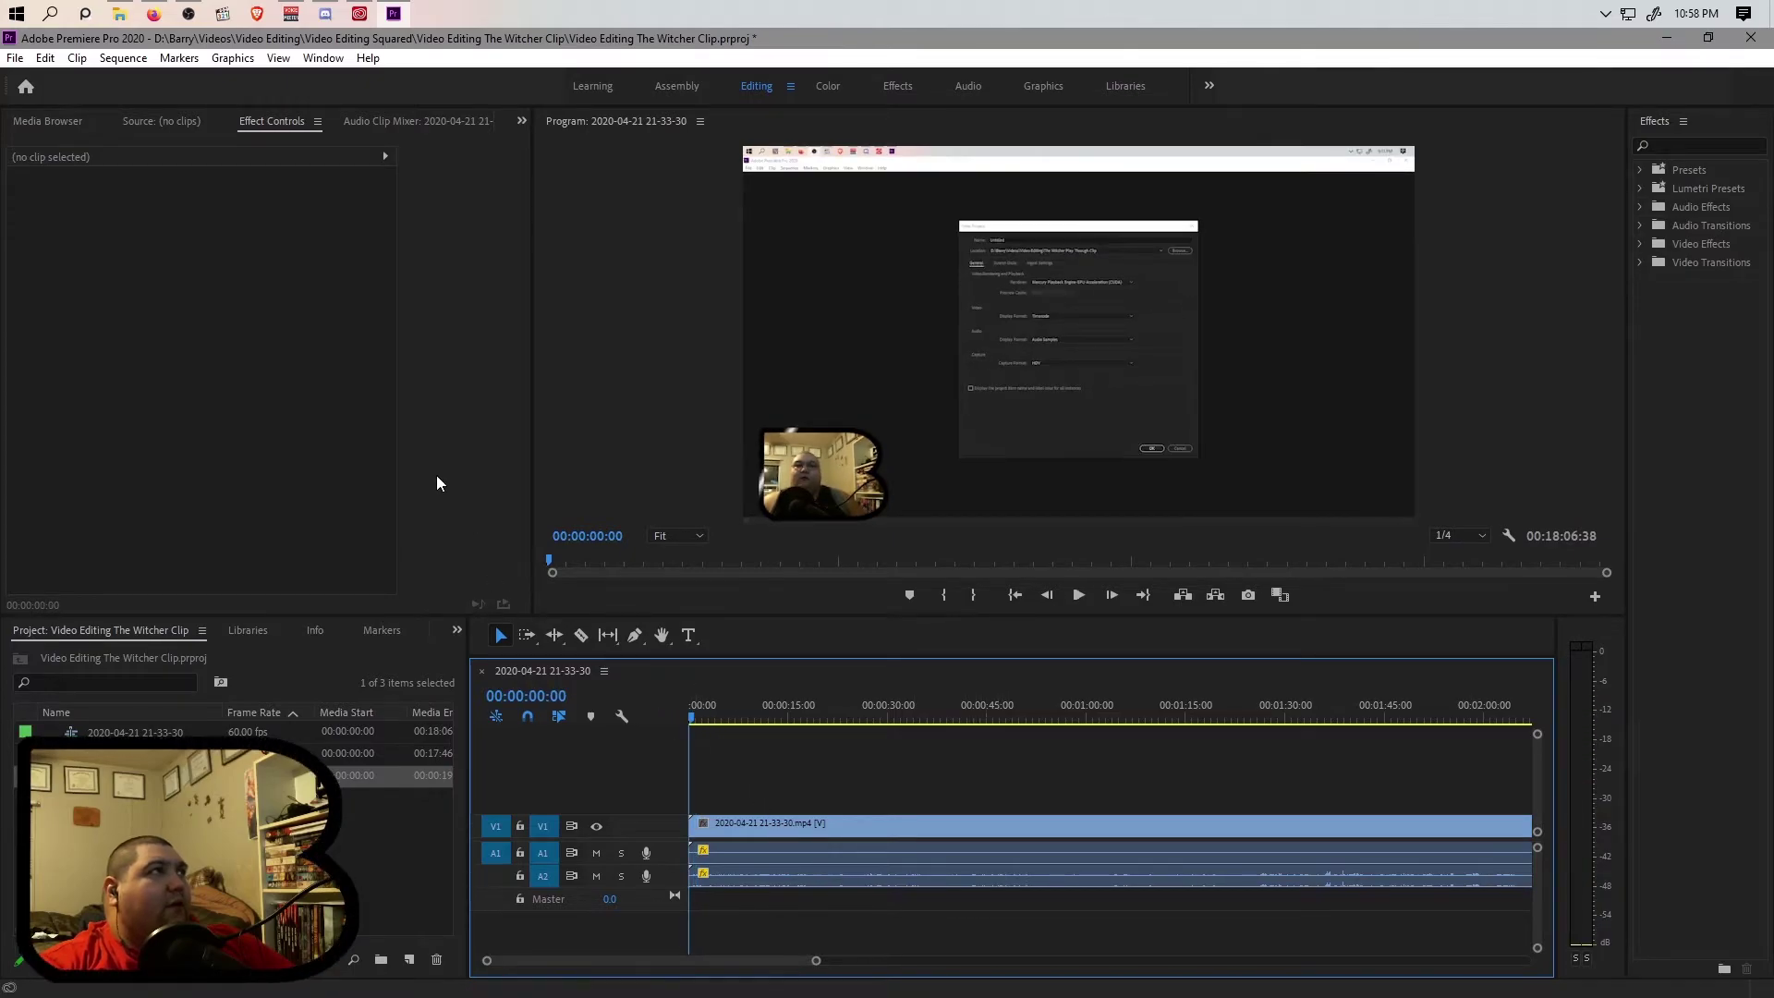
# Check the audio routing in VoiceMeeter Banana and play the start of the sequence in Premiere Pro again.
pyautogui.click(290, 13)
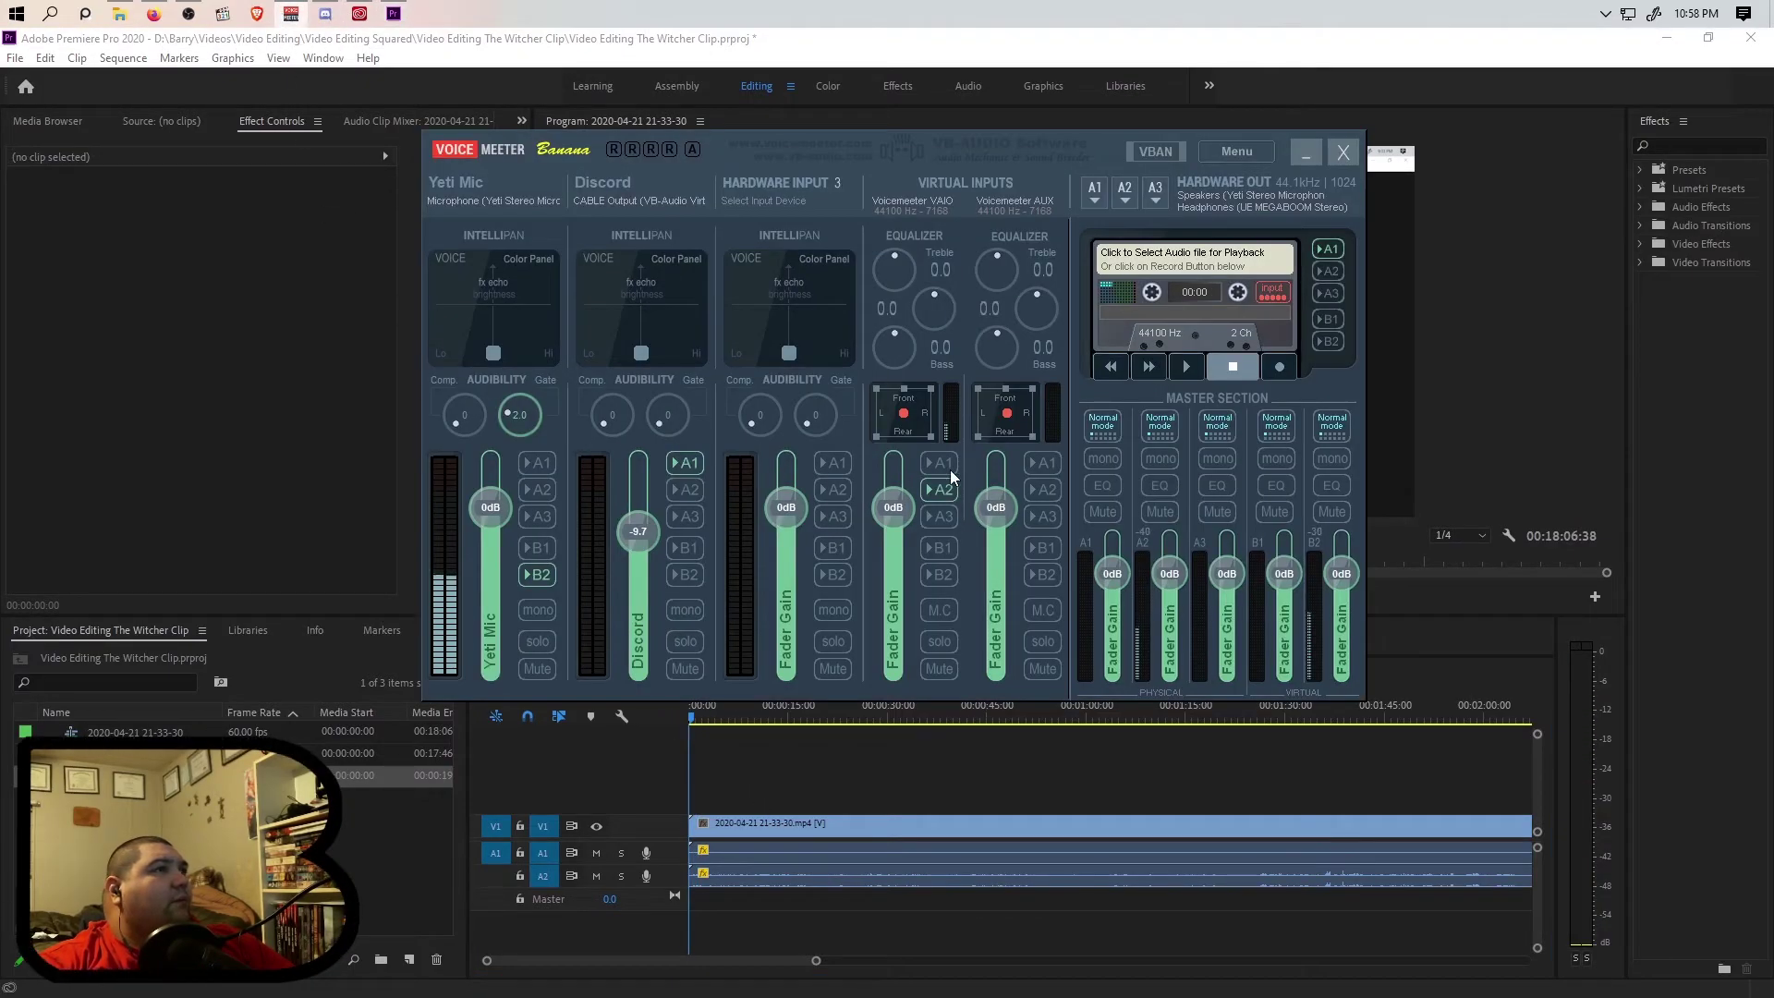
pyautogui.click(1304, 153)
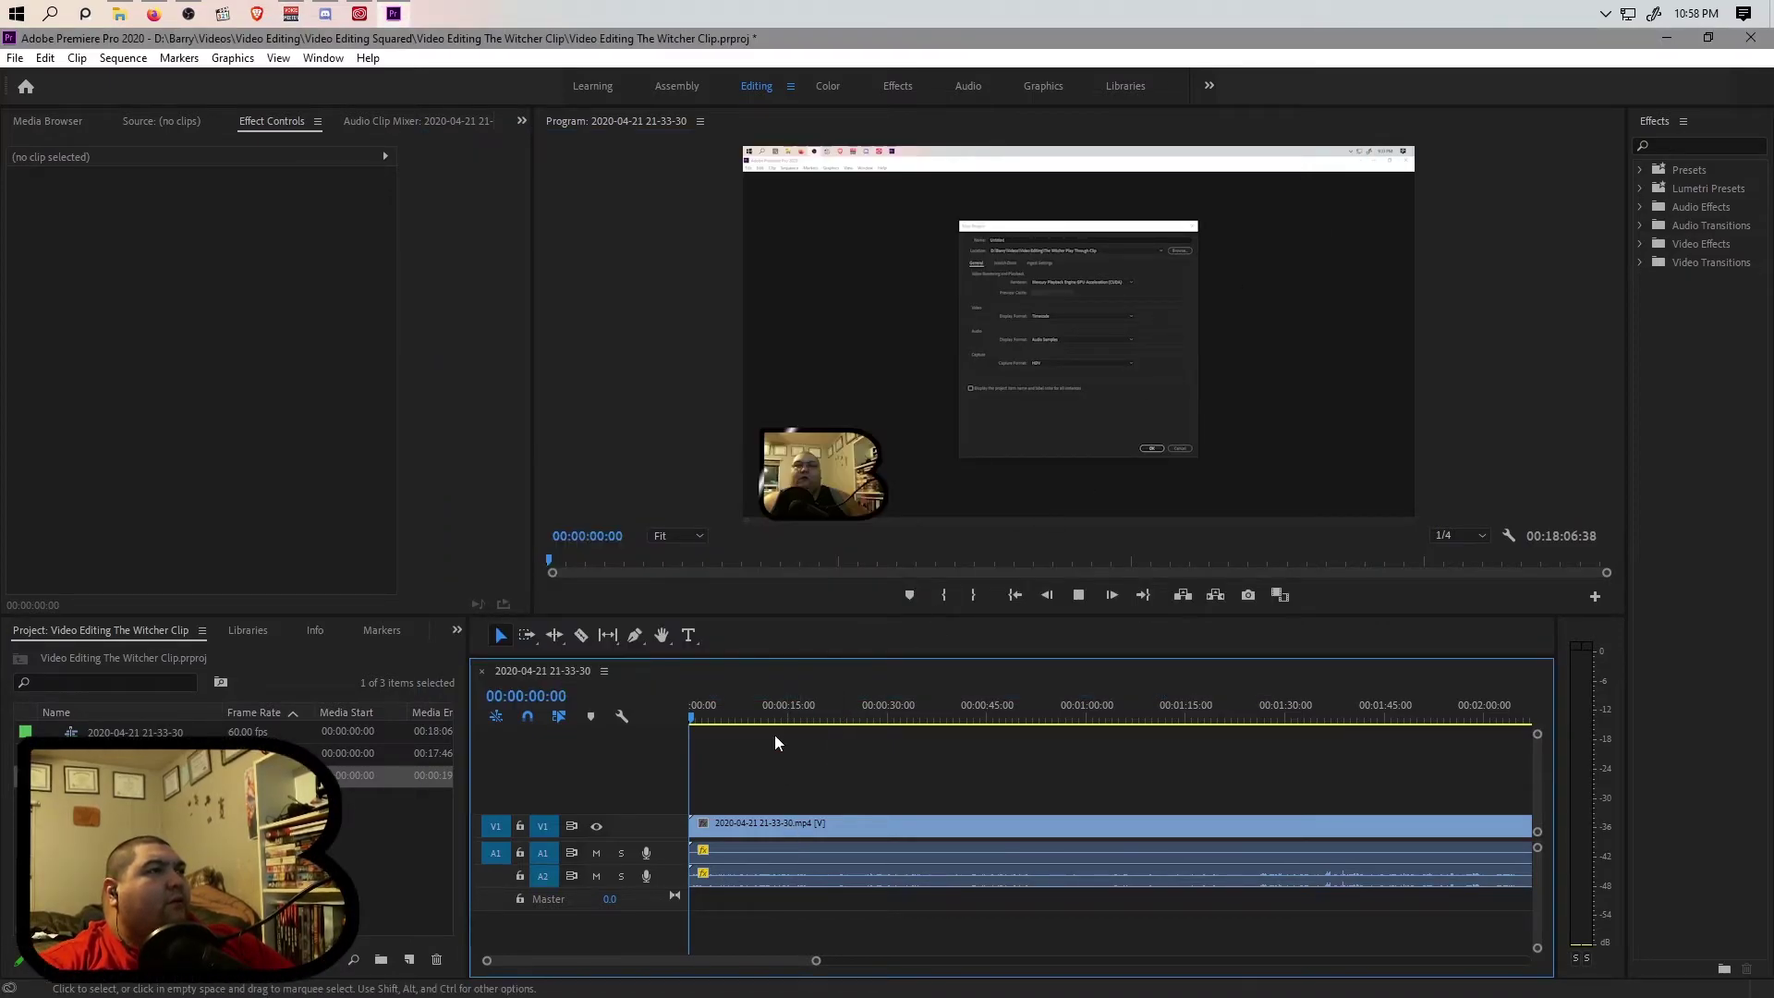
pyautogui.press('space')
pyautogui.press('space')
pyautogui.press('Home')
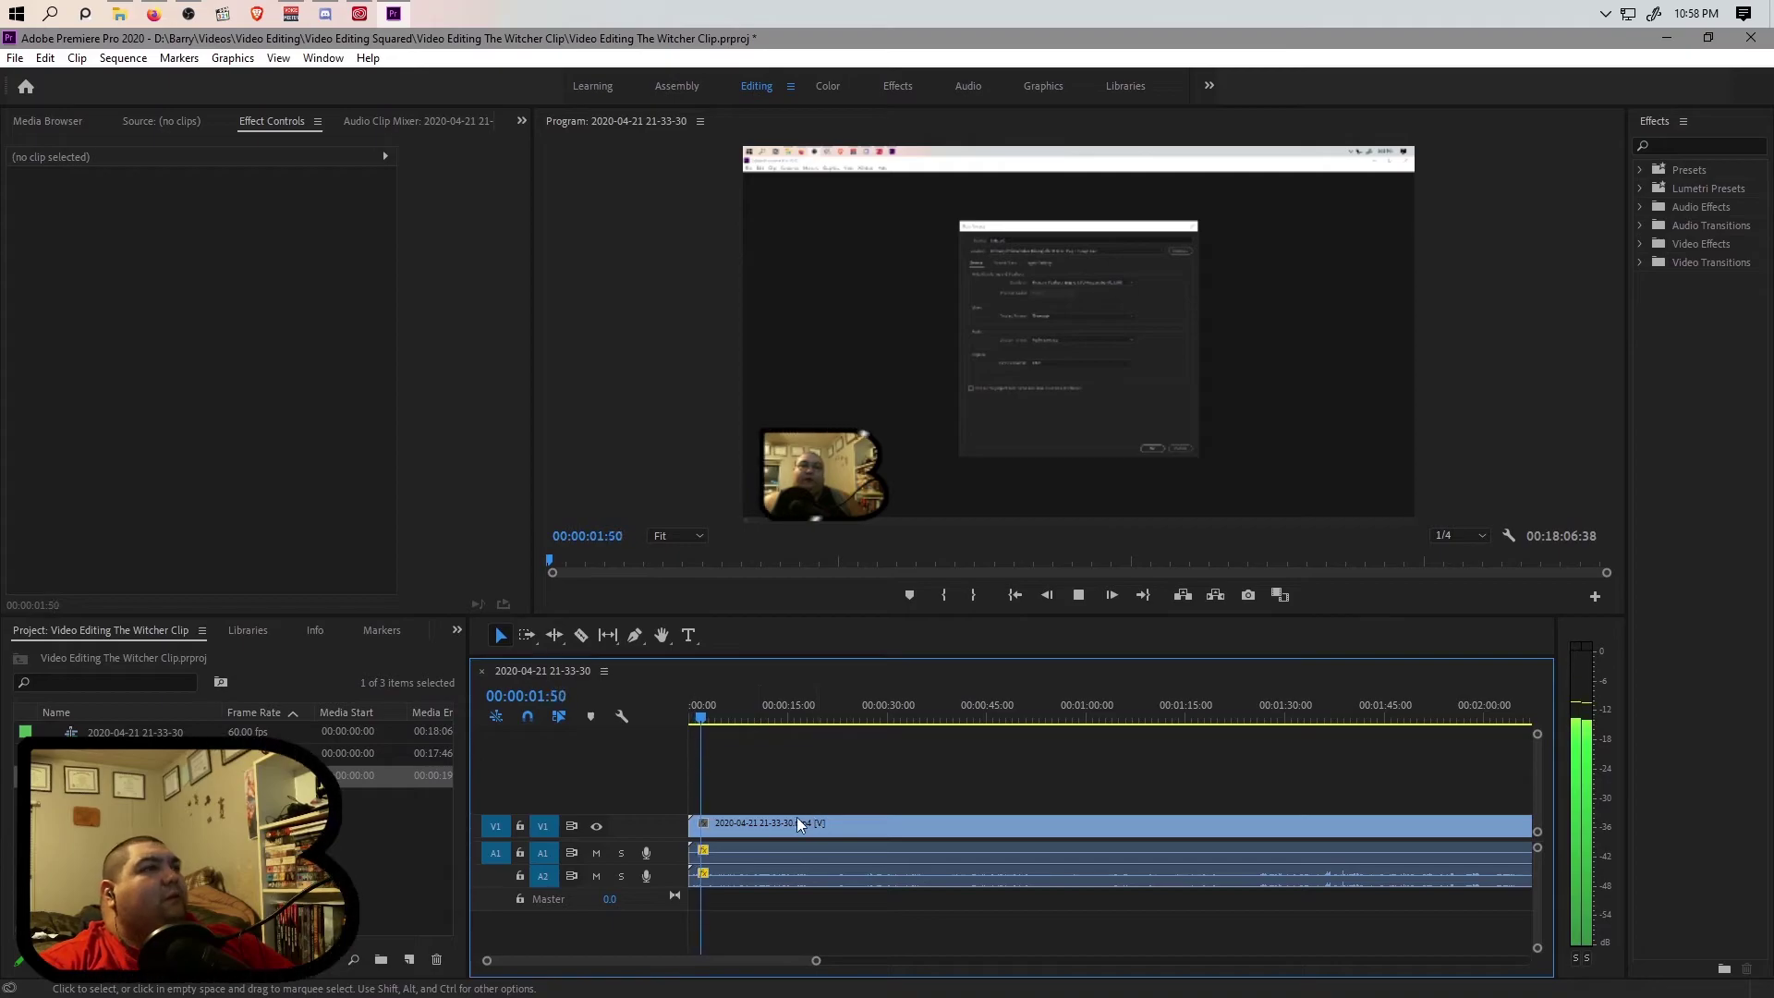
# Play and scrub the opening frames of the sequence to find where to trim the start of the recording.
pyautogui.press('space')
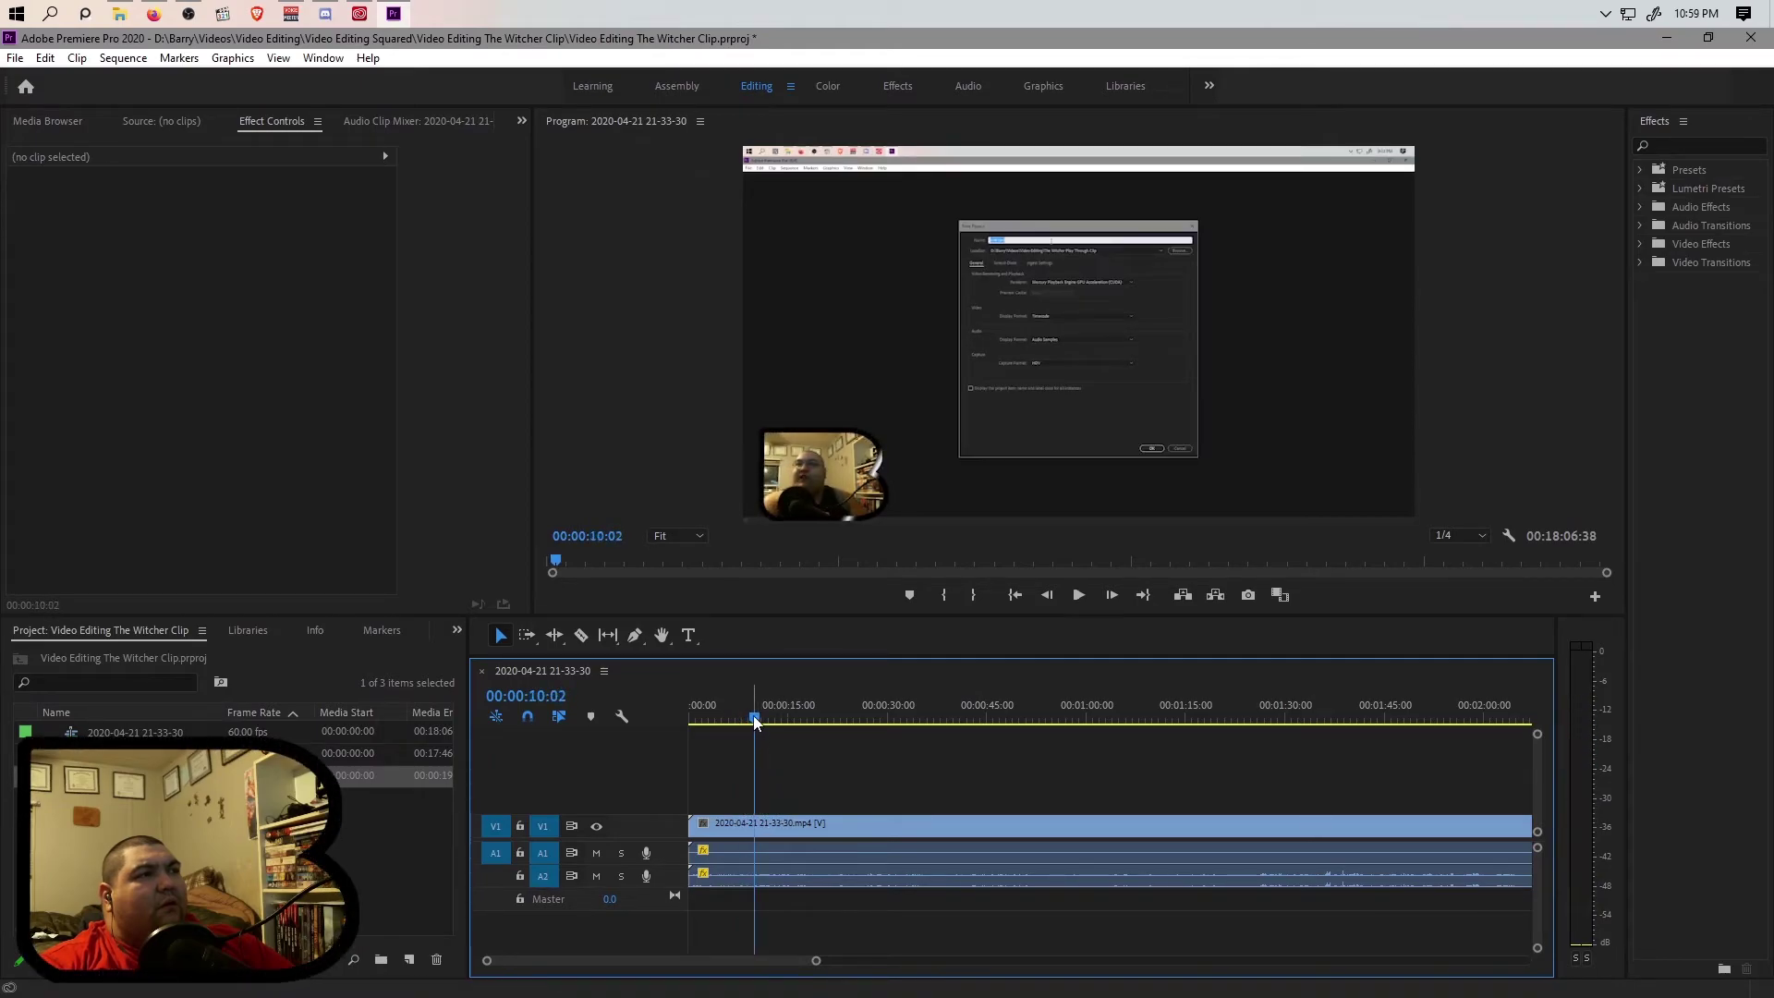
pyautogui.moveTo(752, 717); pyautogui.dragTo(658, 738)
pyautogui.press('space')
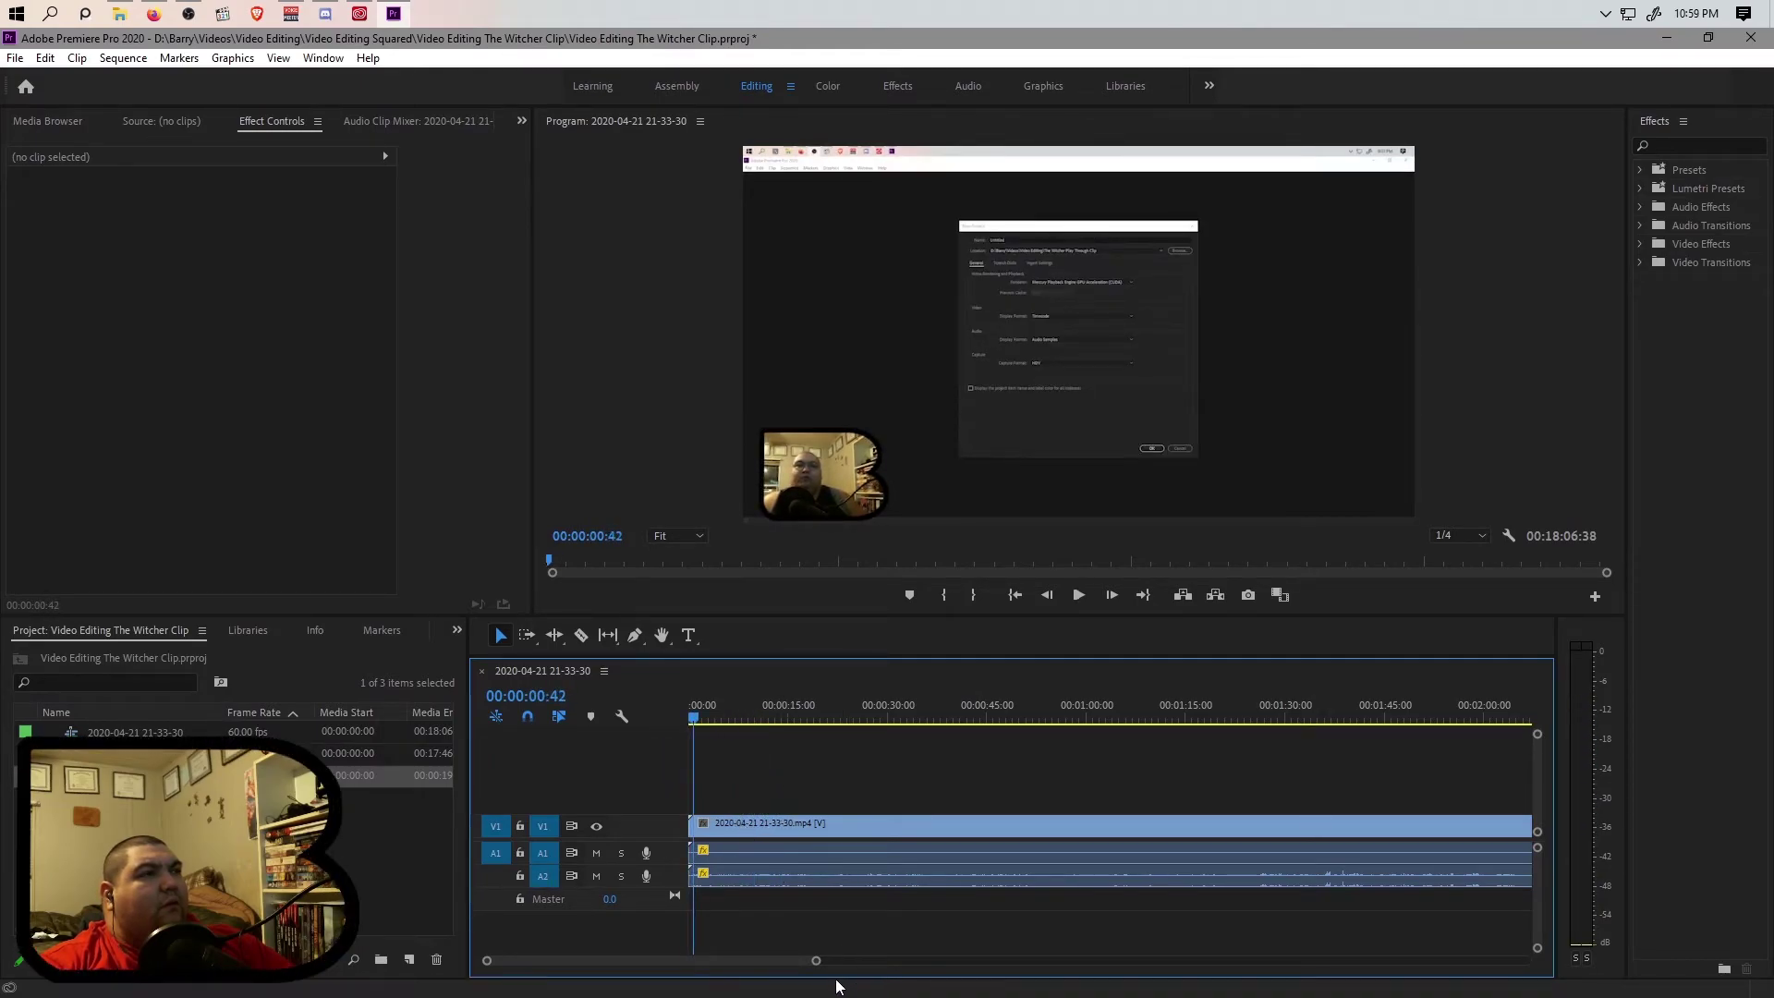
pyautogui.moveTo(816, 966); pyautogui.dragTo(563, 968)
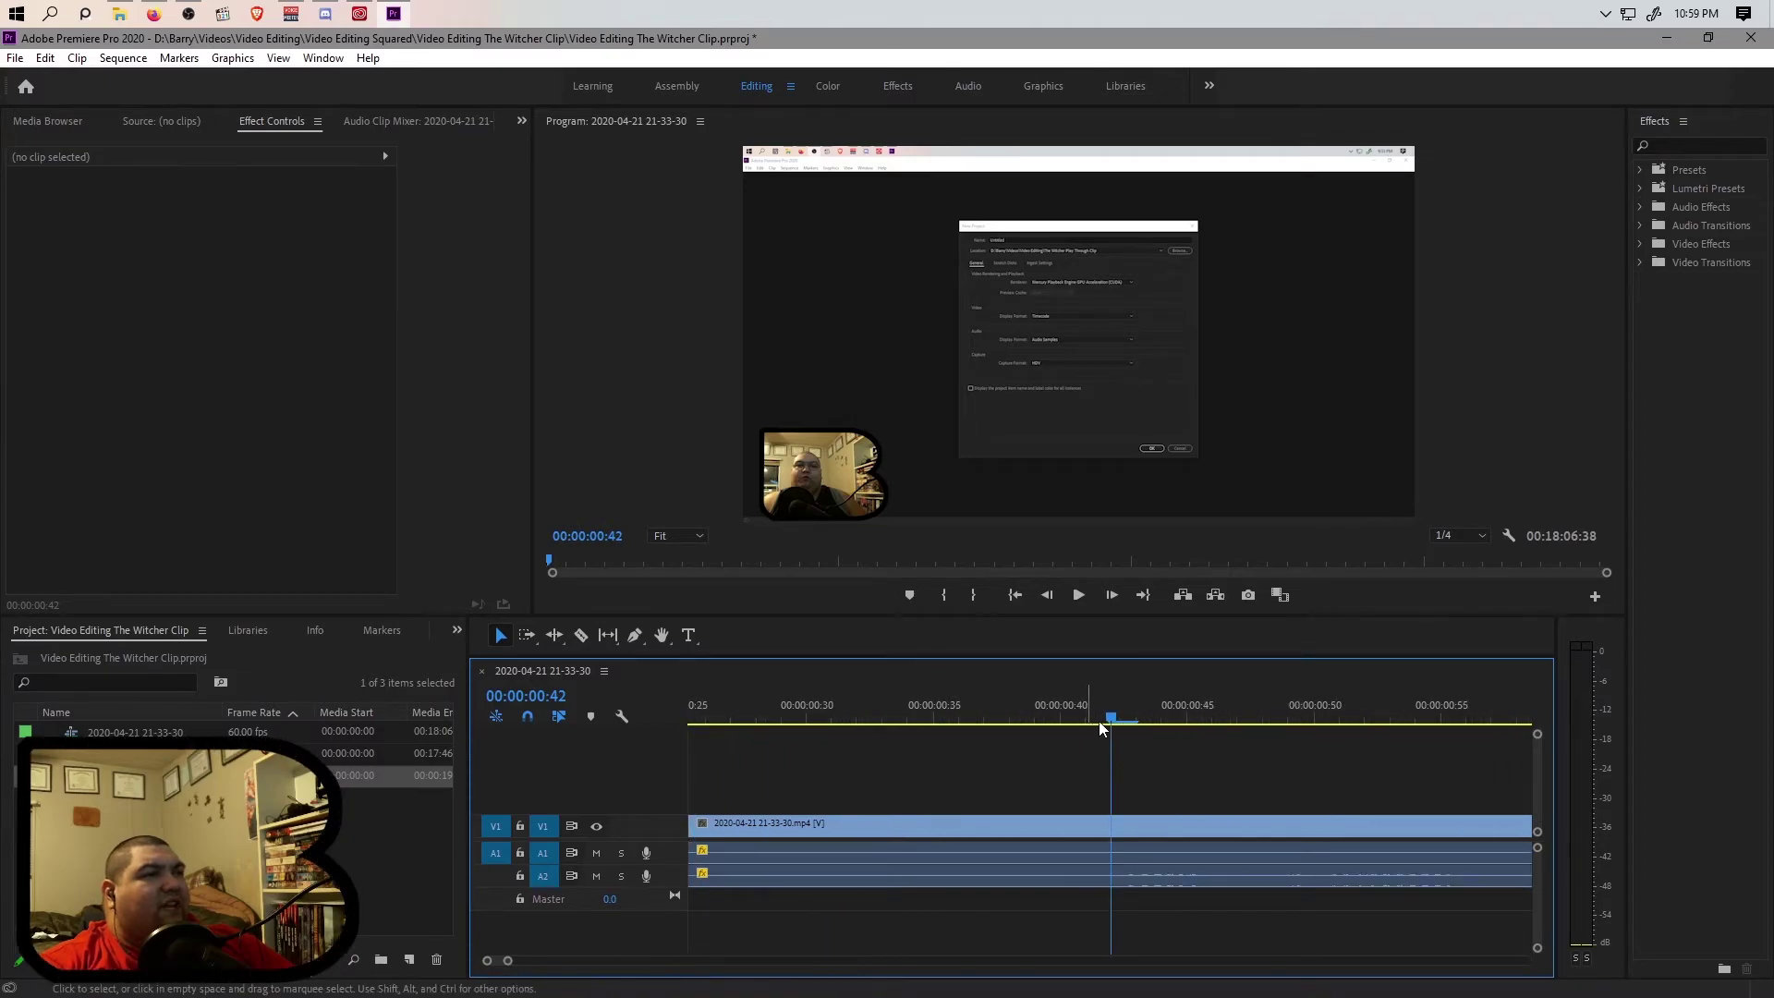
pyautogui.moveTo(1108, 723); pyautogui.dragTo(661, 728)
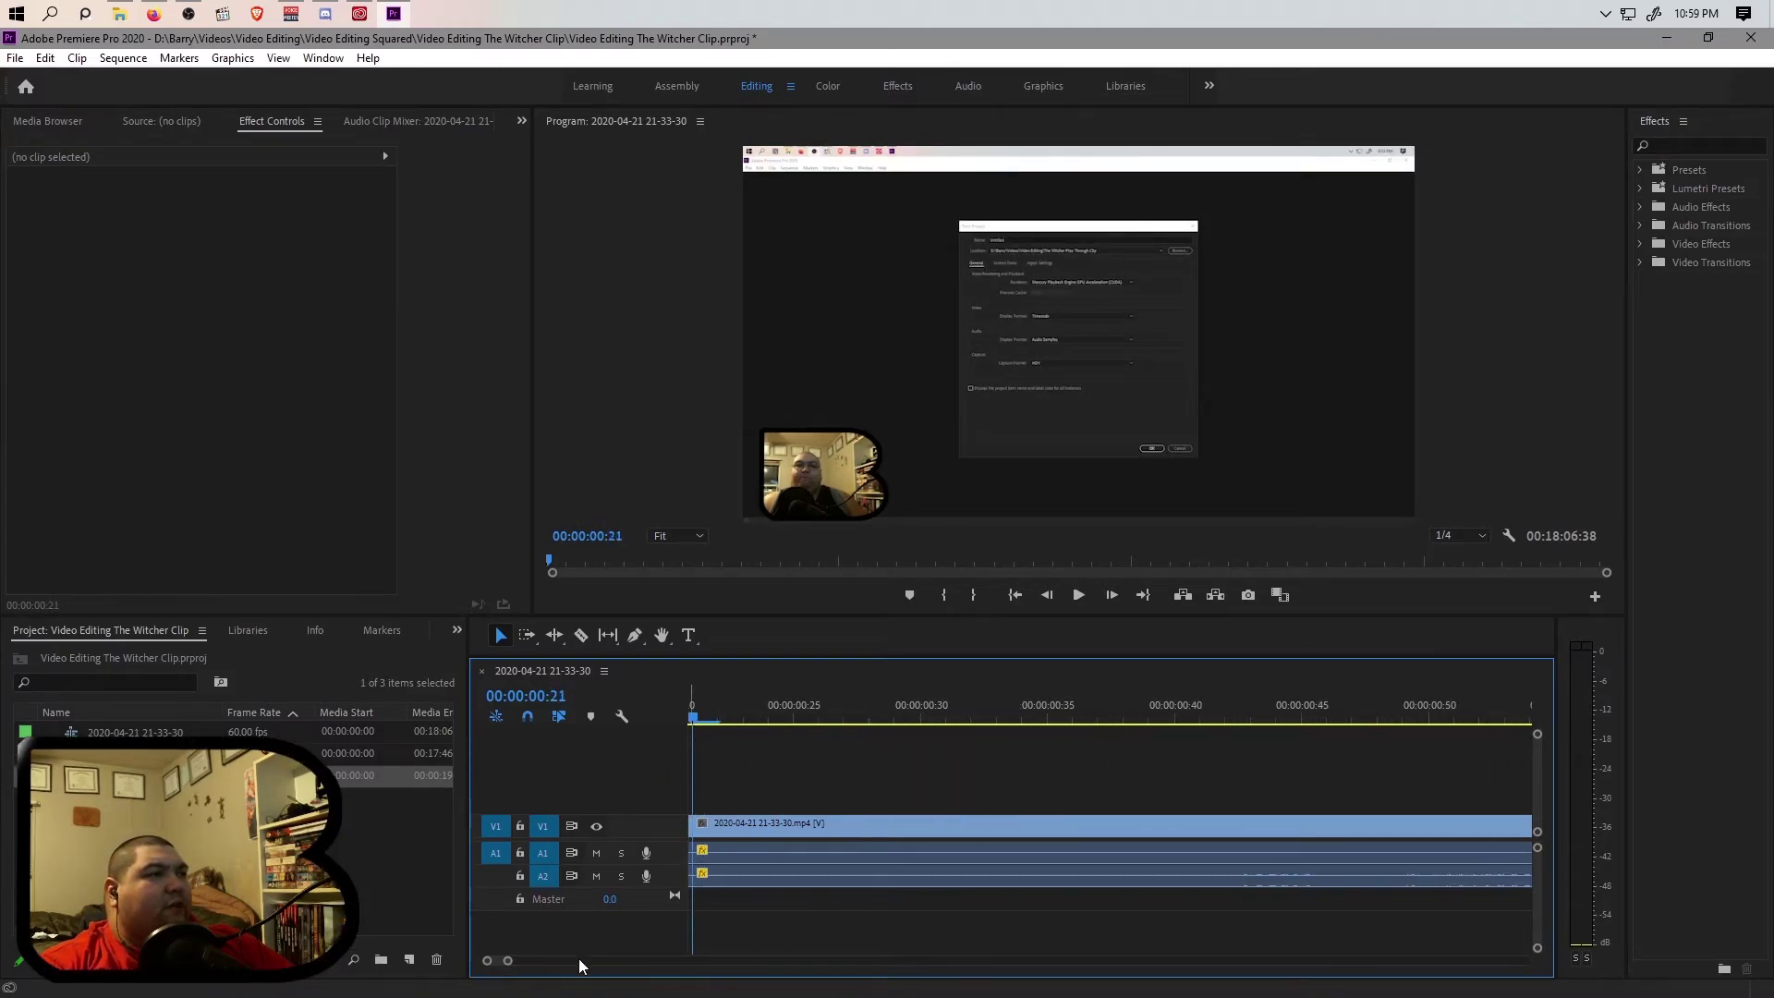
pyautogui.moveTo(509, 964); pyautogui.dragTo(533, 961)
pyautogui.press('Home')
pyautogui.click(878, 718)
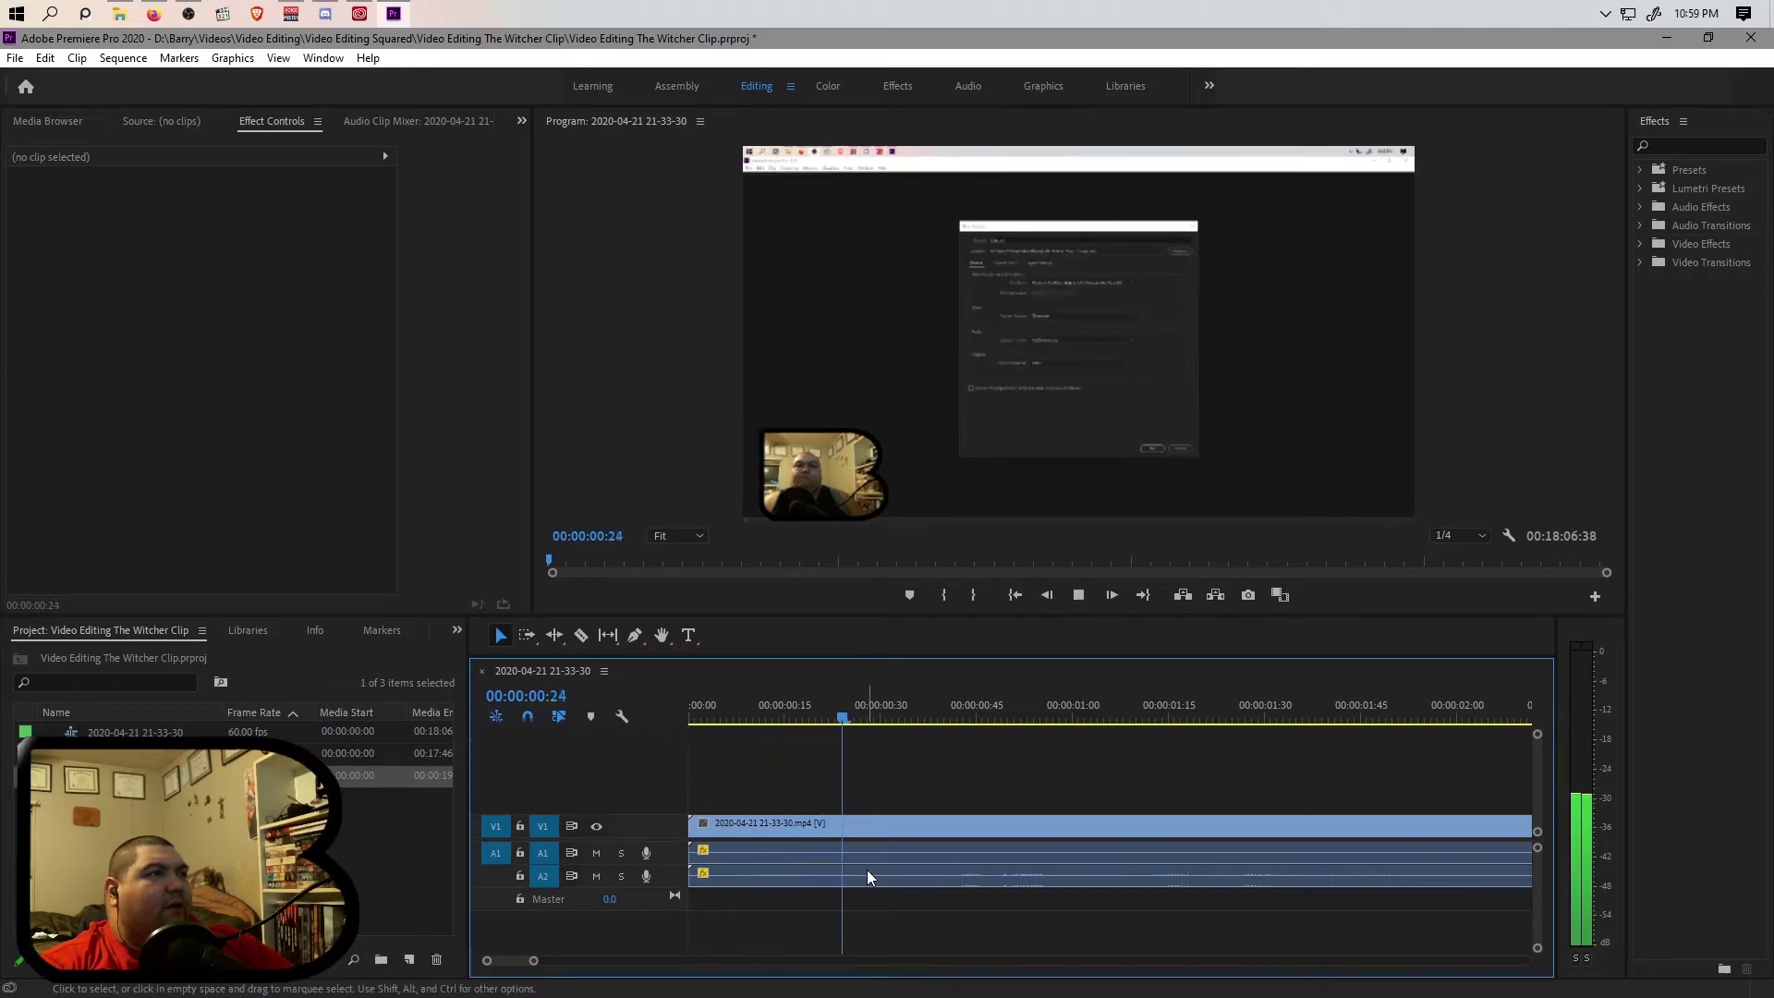
pyautogui.moveTo(880, 718); pyautogui.dragTo(886, 785)
pyautogui.press('space')
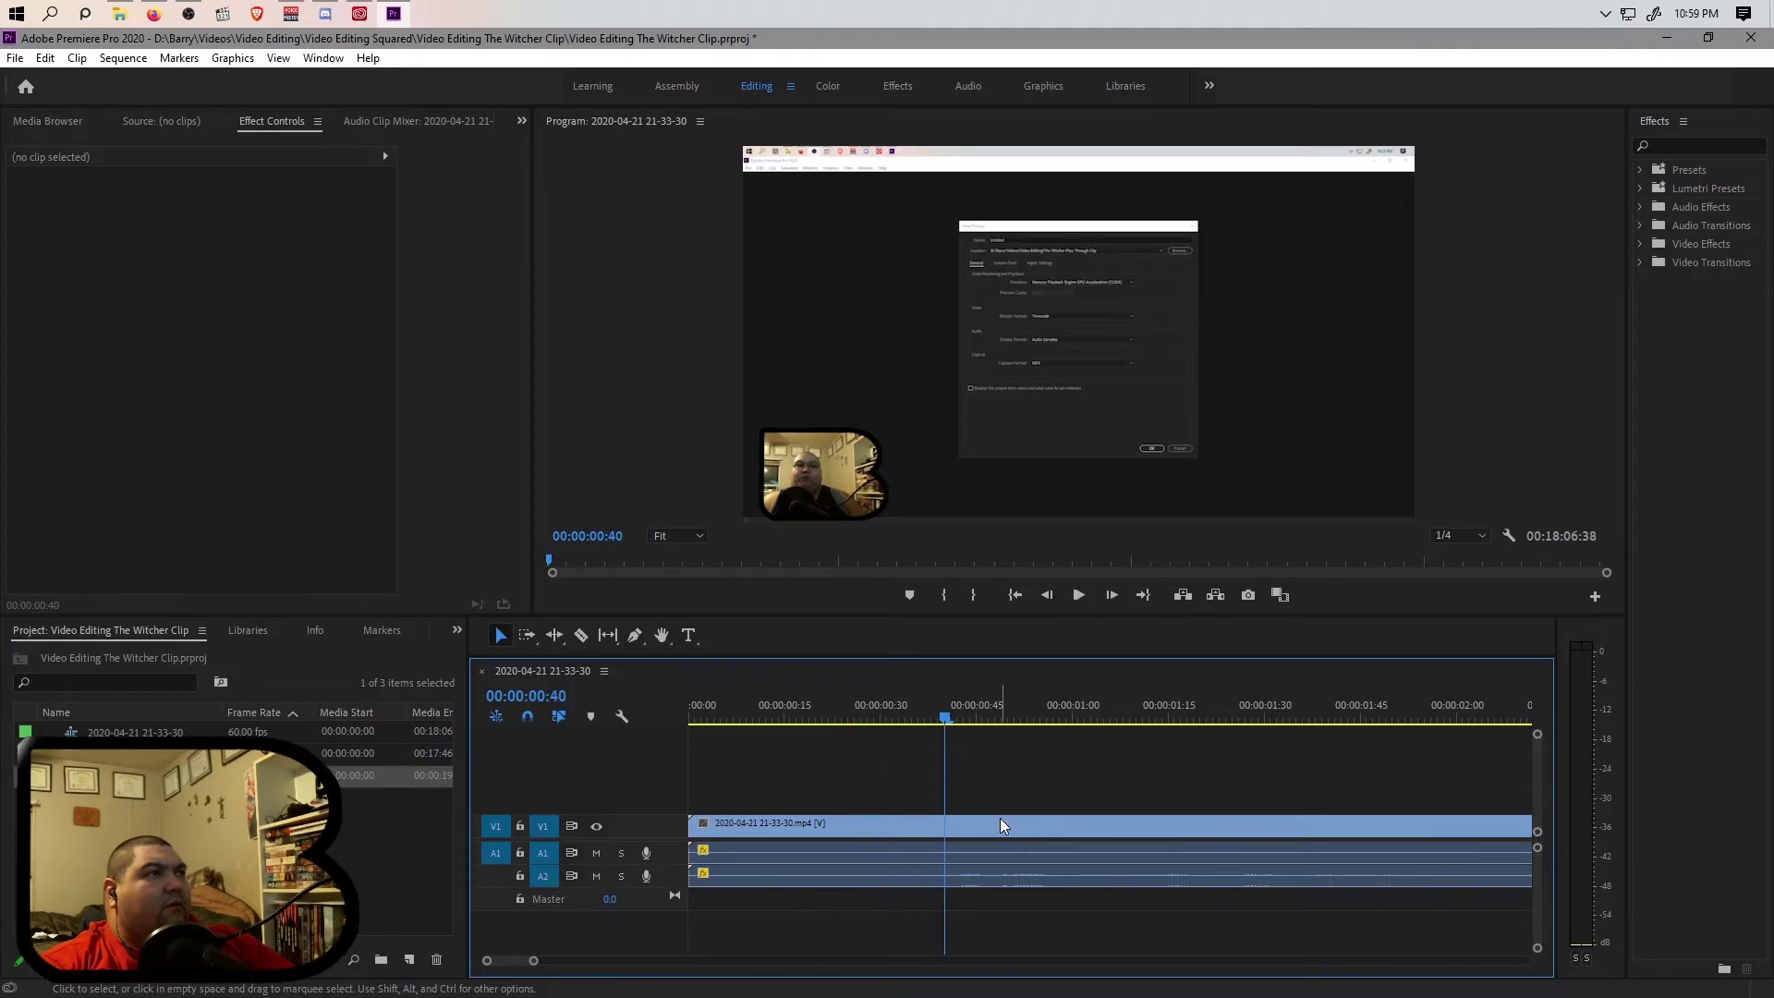
pyautogui.moveTo(1029, 723); pyautogui.dragTo(606, 746)
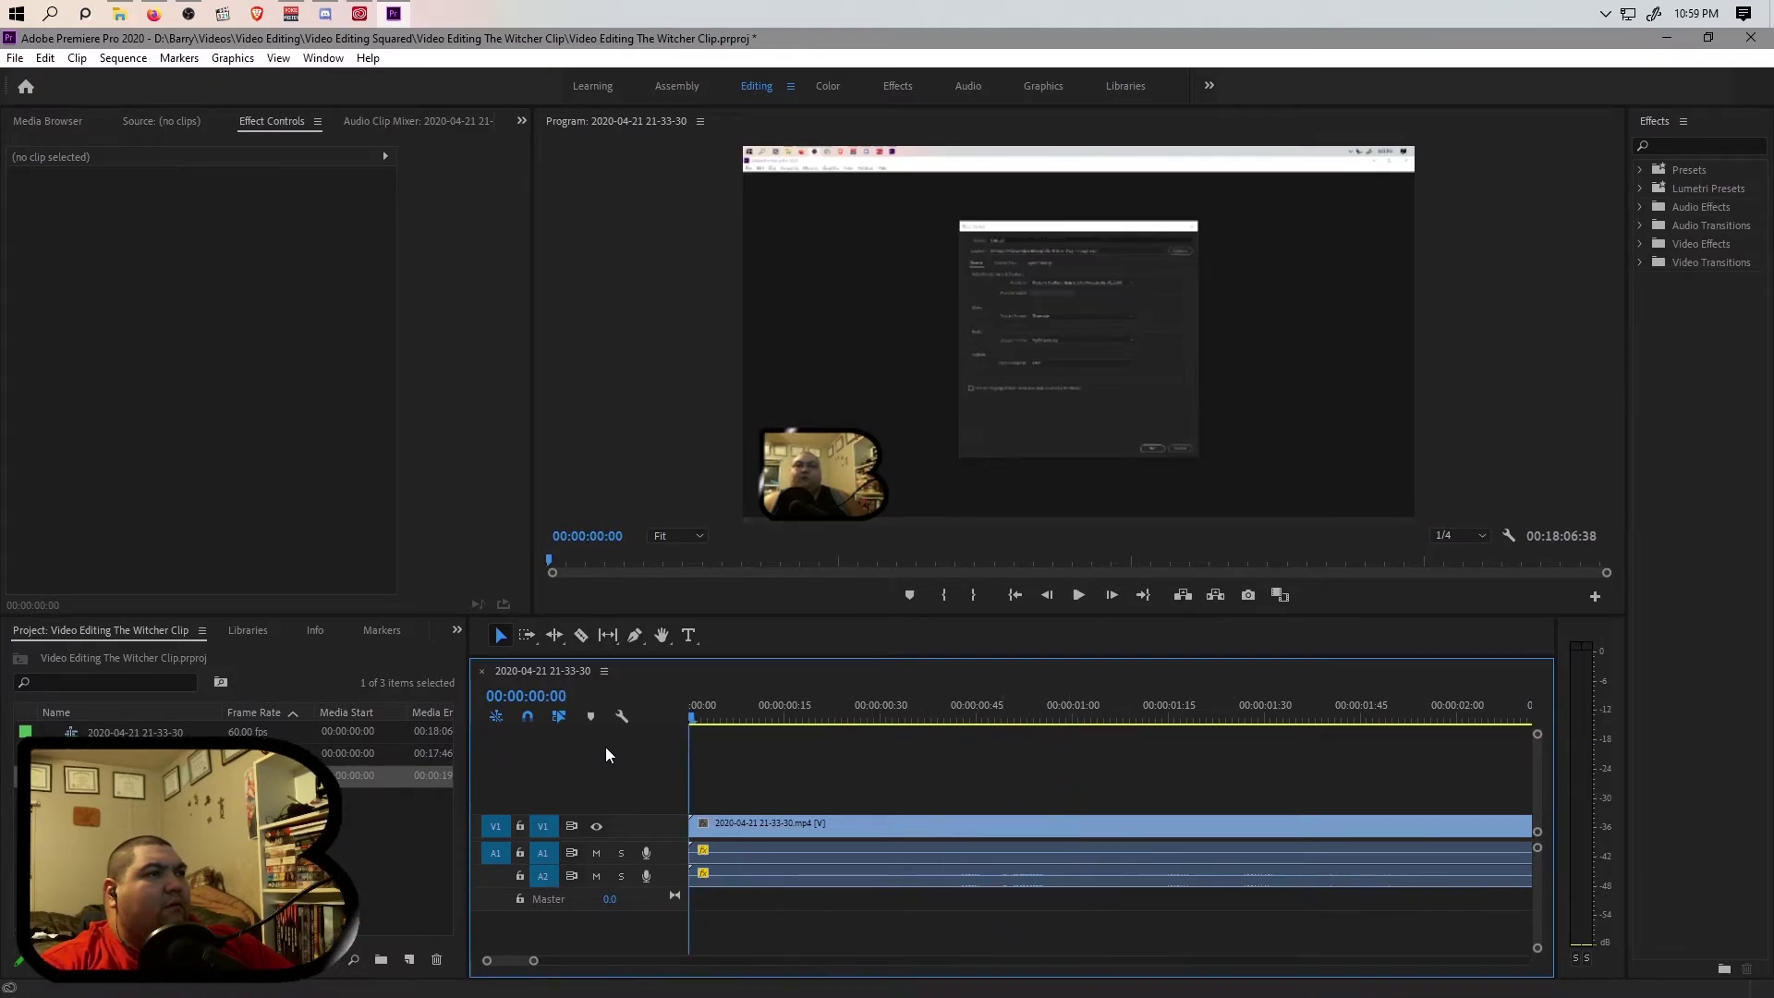
pyautogui.press('space')
pyautogui.press('space')
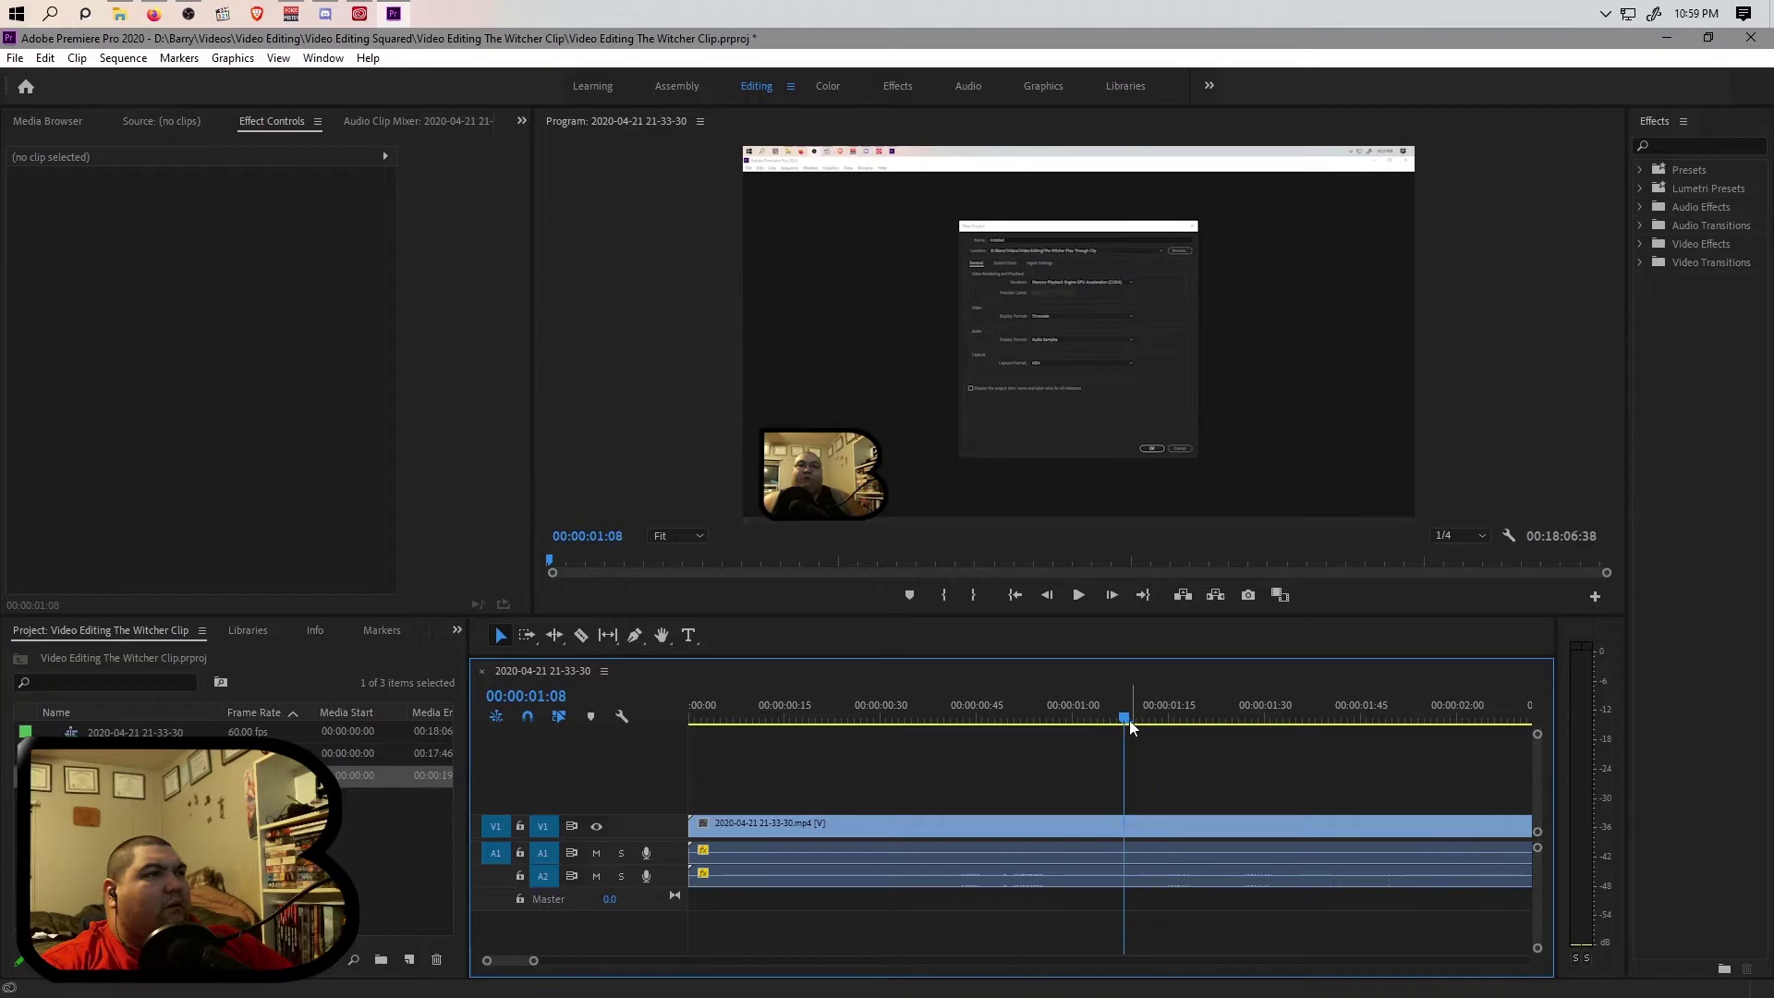
# Split the recording at 00:00:00:33 and ripple delete the short section before the cut.
pyautogui.moveTo(888, 747); pyautogui.dragTo(929, 765)
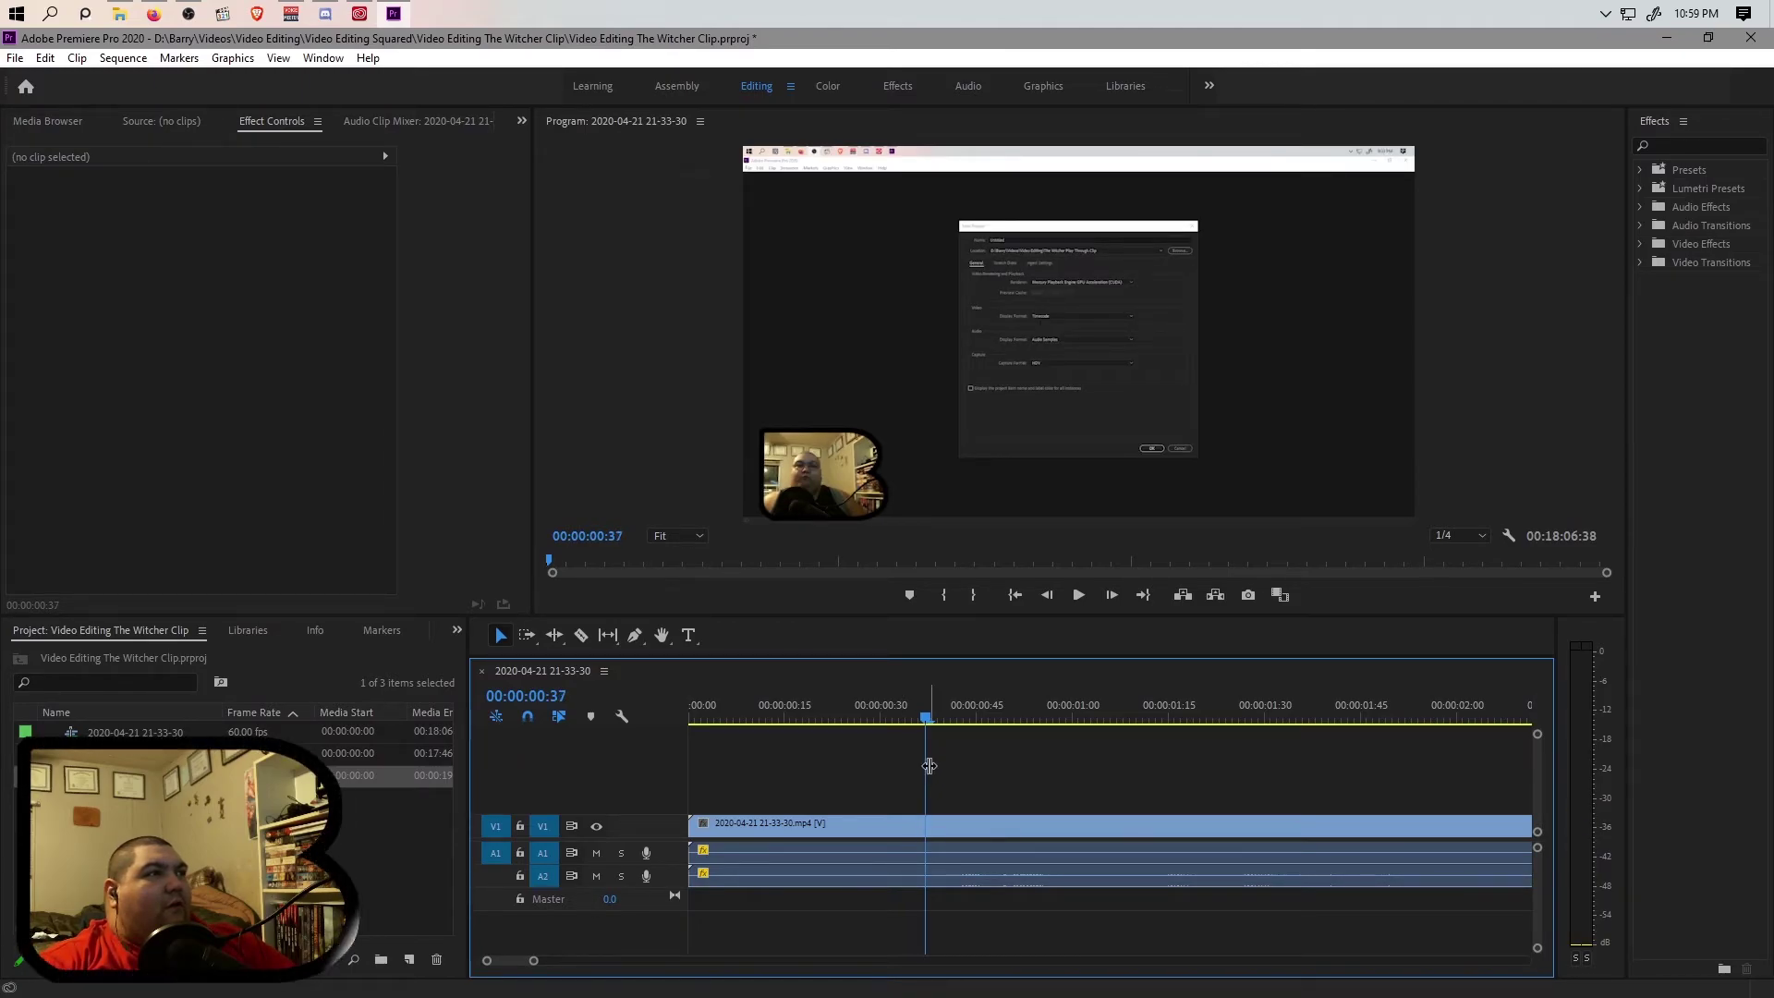
pyautogui.moveTo(926, 718)
pyautogui.mouseDown()
pyautogui.moveTo(728, 729)
pyautogui.moveTo(966, 715)
pyautogui.moveTo(900, 723)
pyautogui.mouseUp()
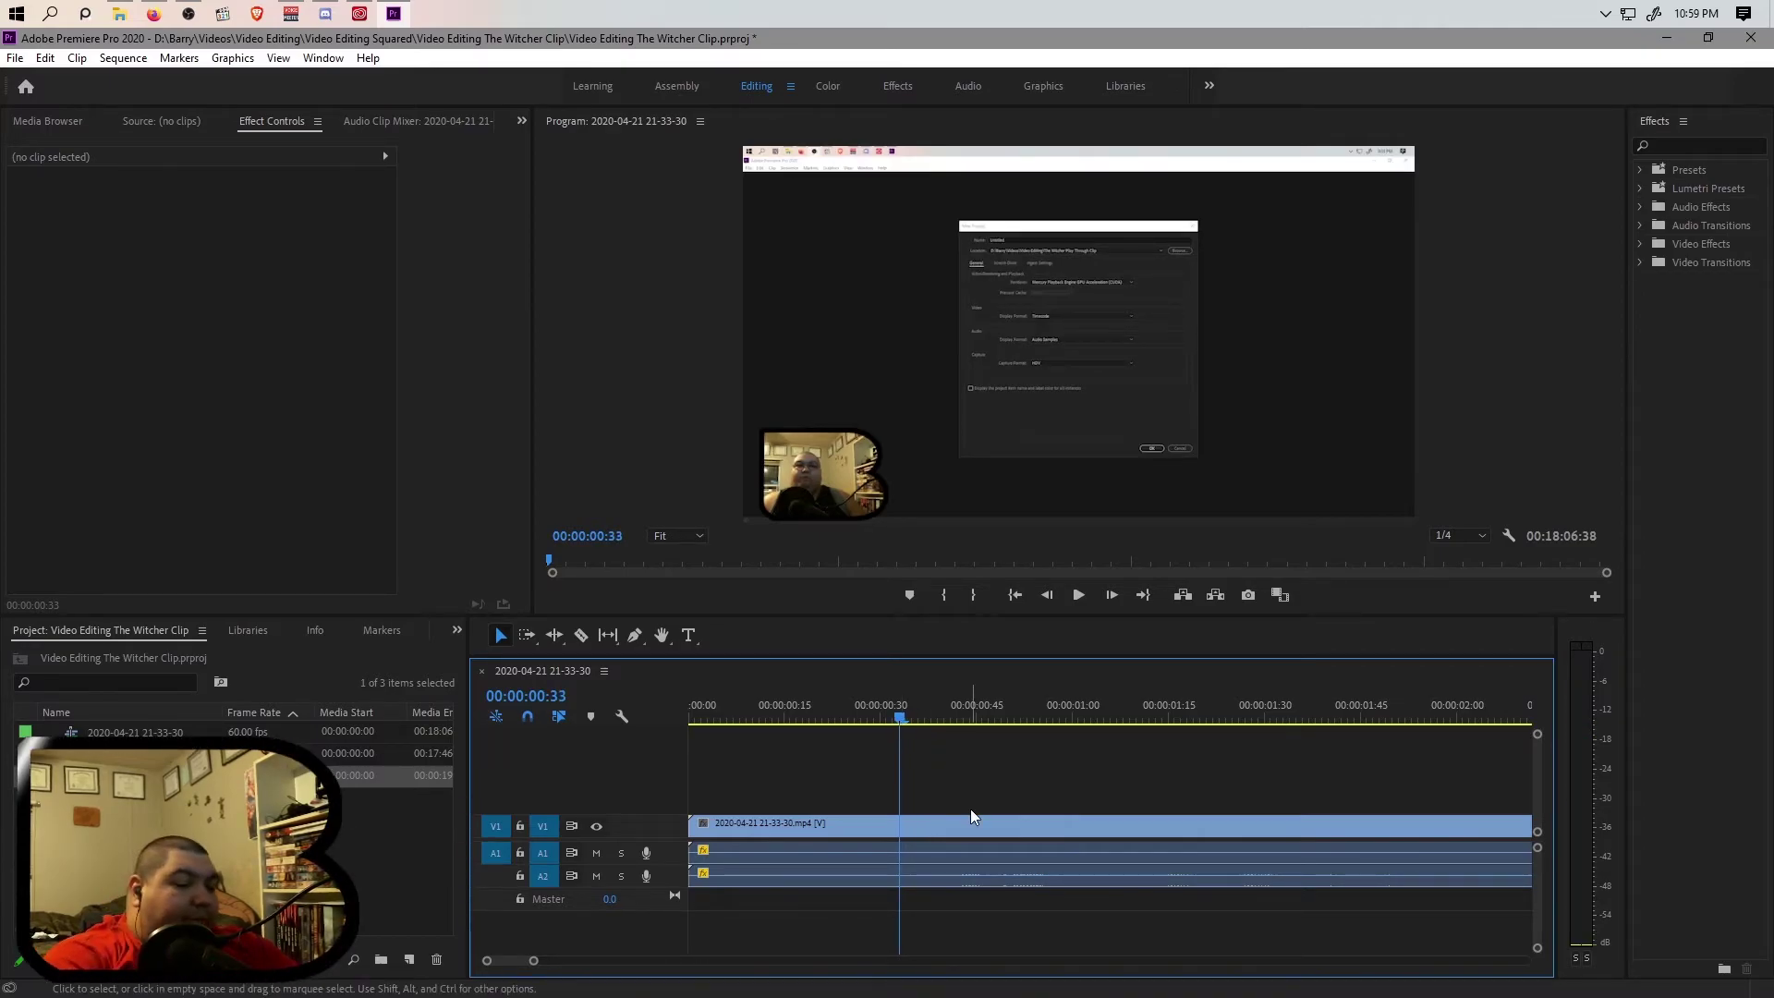
pyautogui.hotkey('ctrl', 'k')
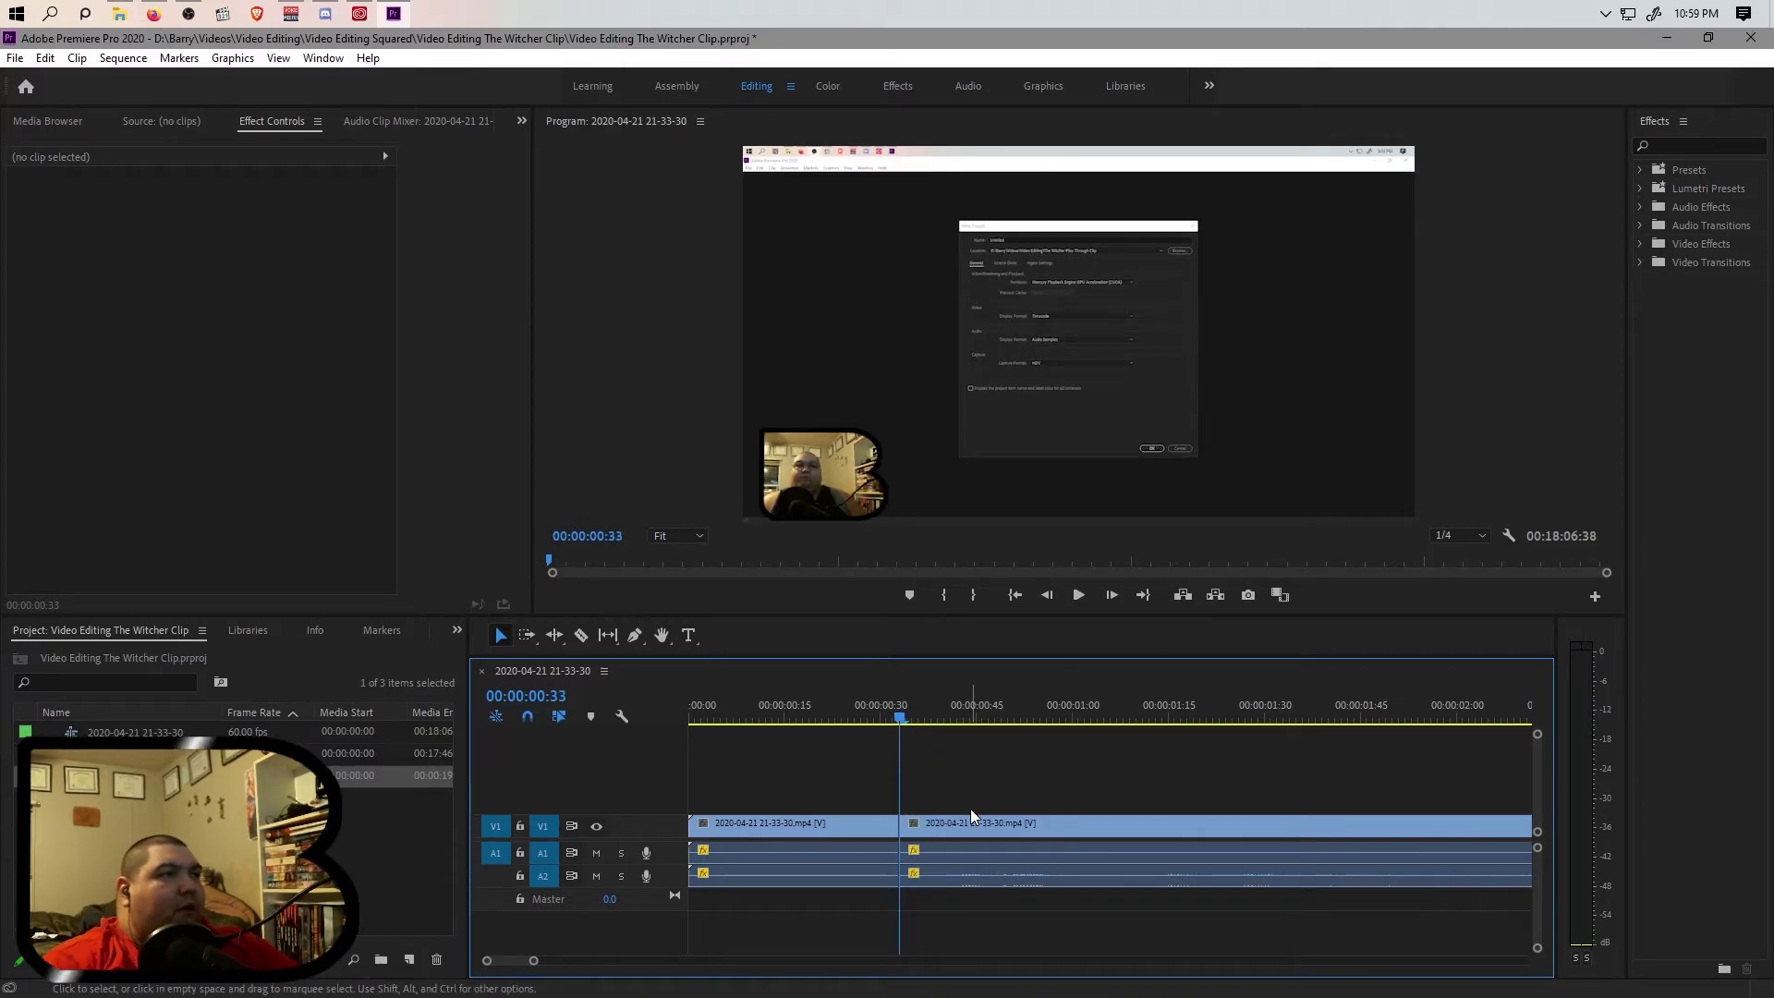
pyautogui.click(866, 829)
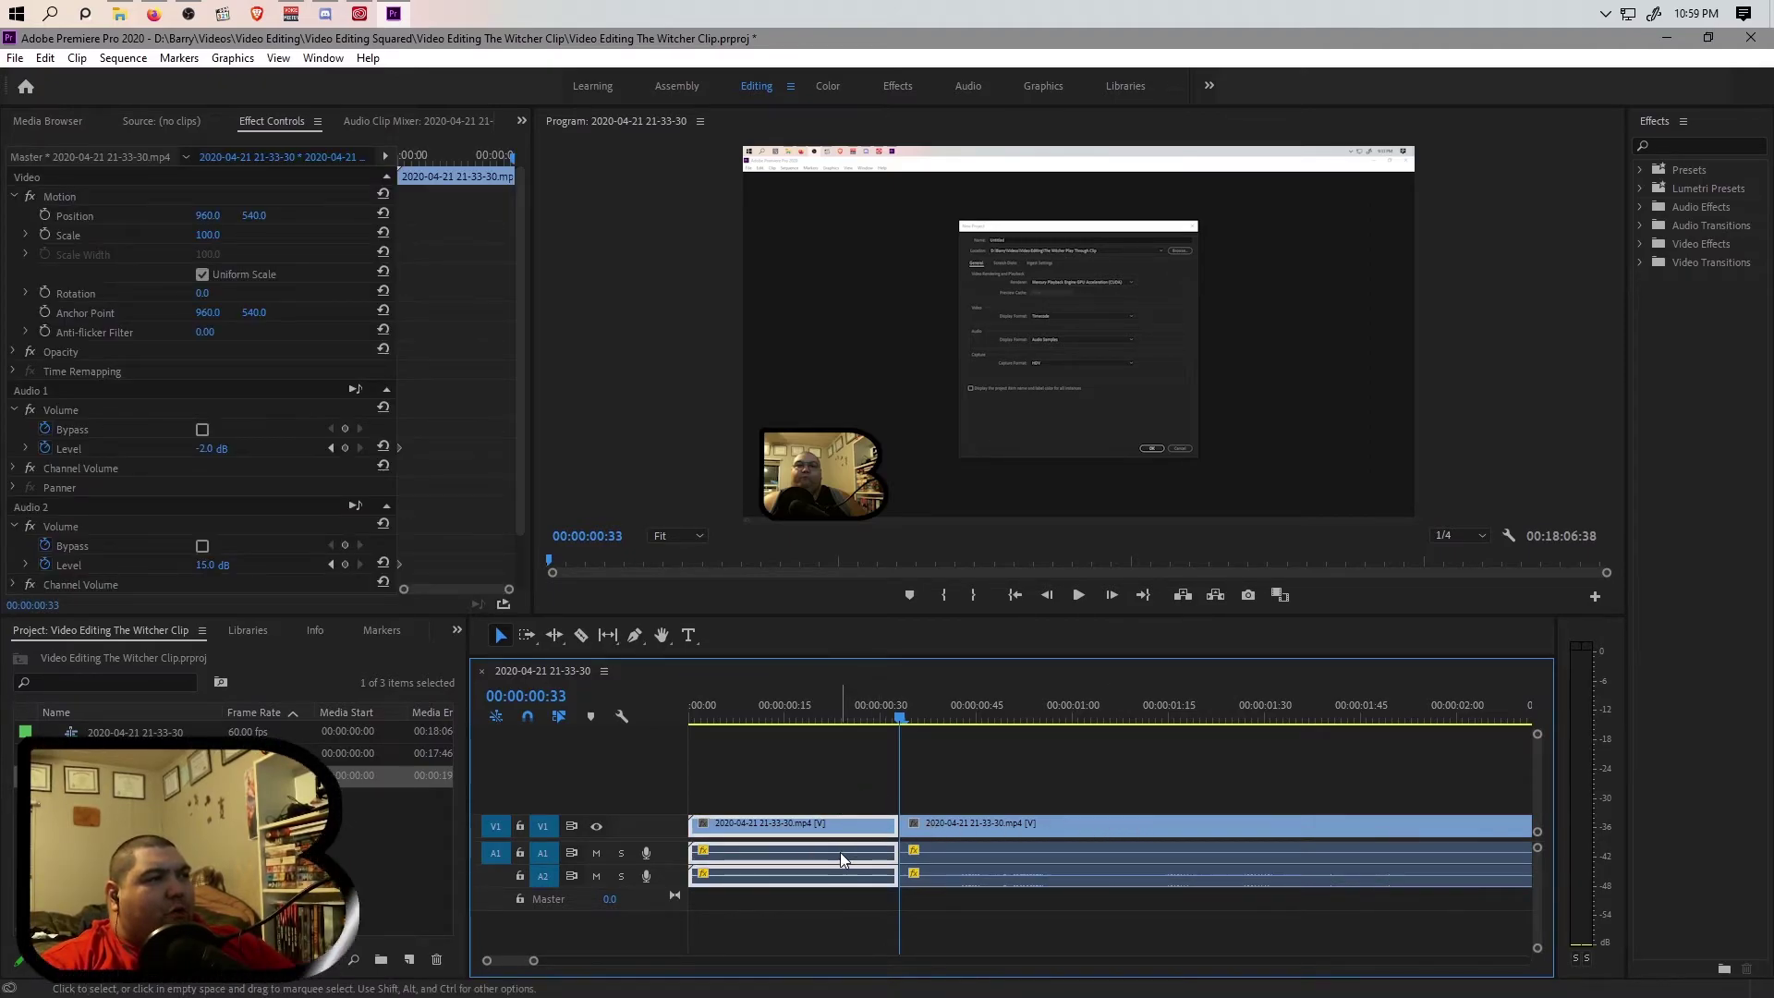
pyautogui.hotkey('shift', 'Delete')
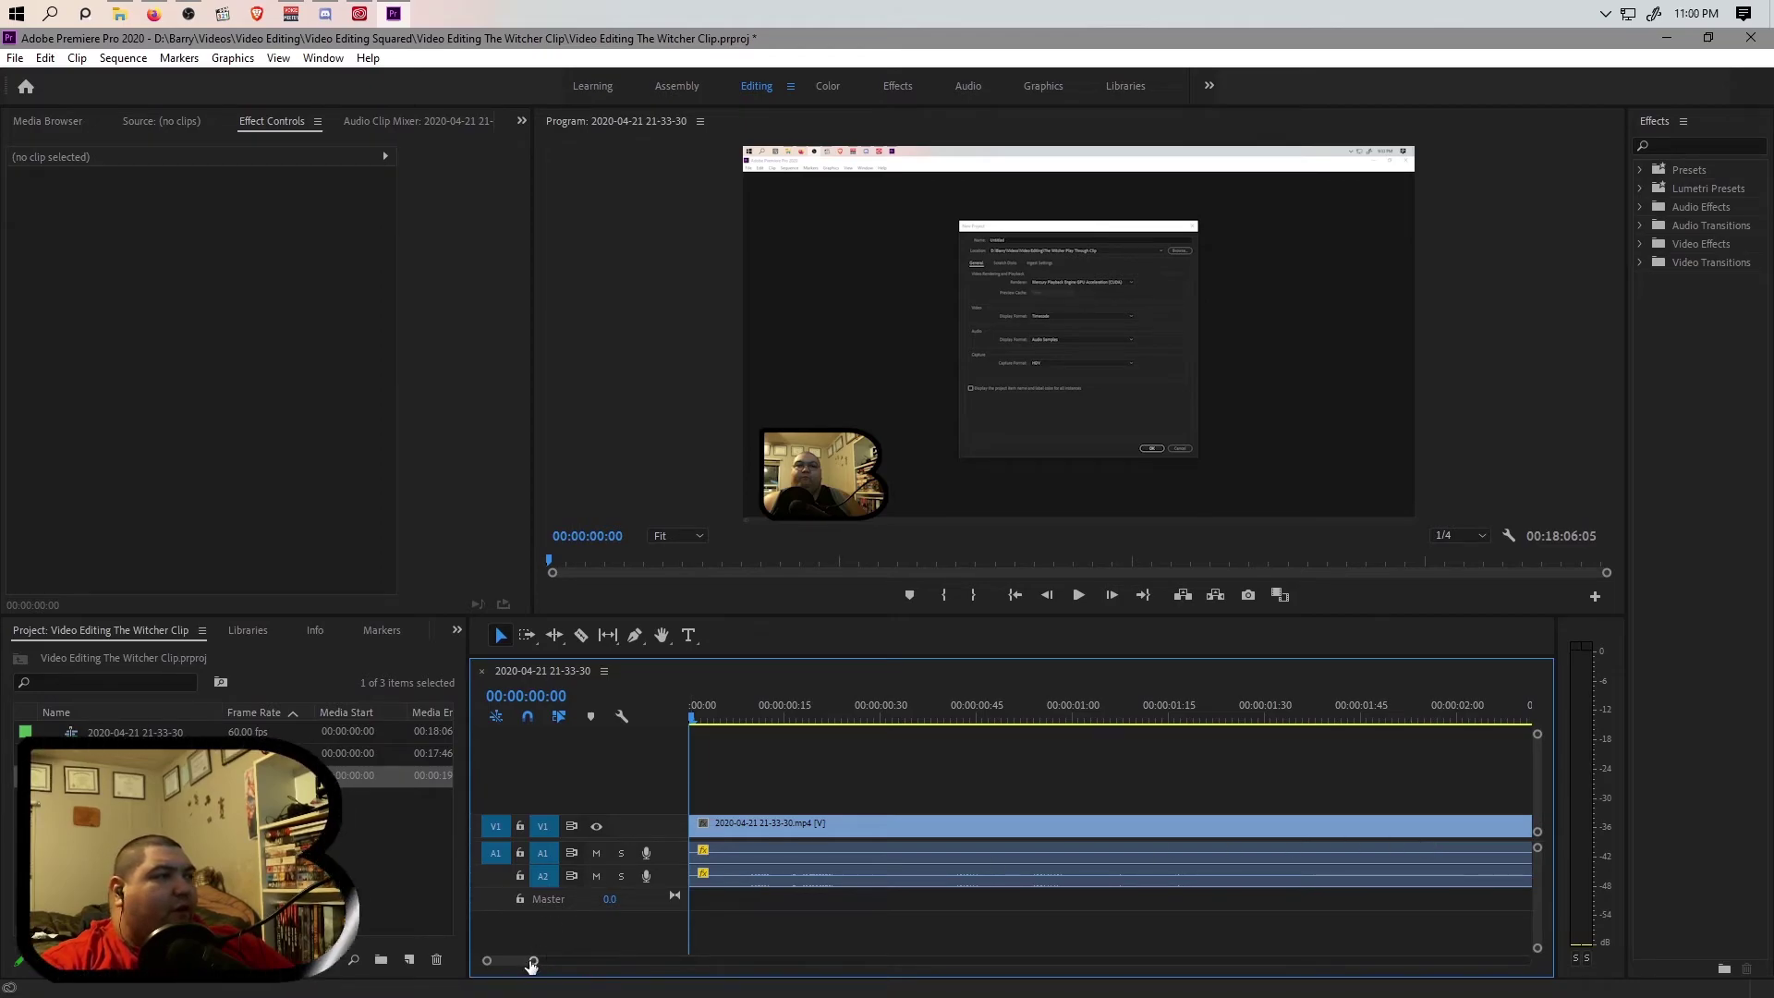
# Examine the junction between the end of the recording and the end screen clip.
pyautogui.moveTo(533, 964); pyautogui.dragTo(1127, 966)
pyautogui.click(1328, 711)
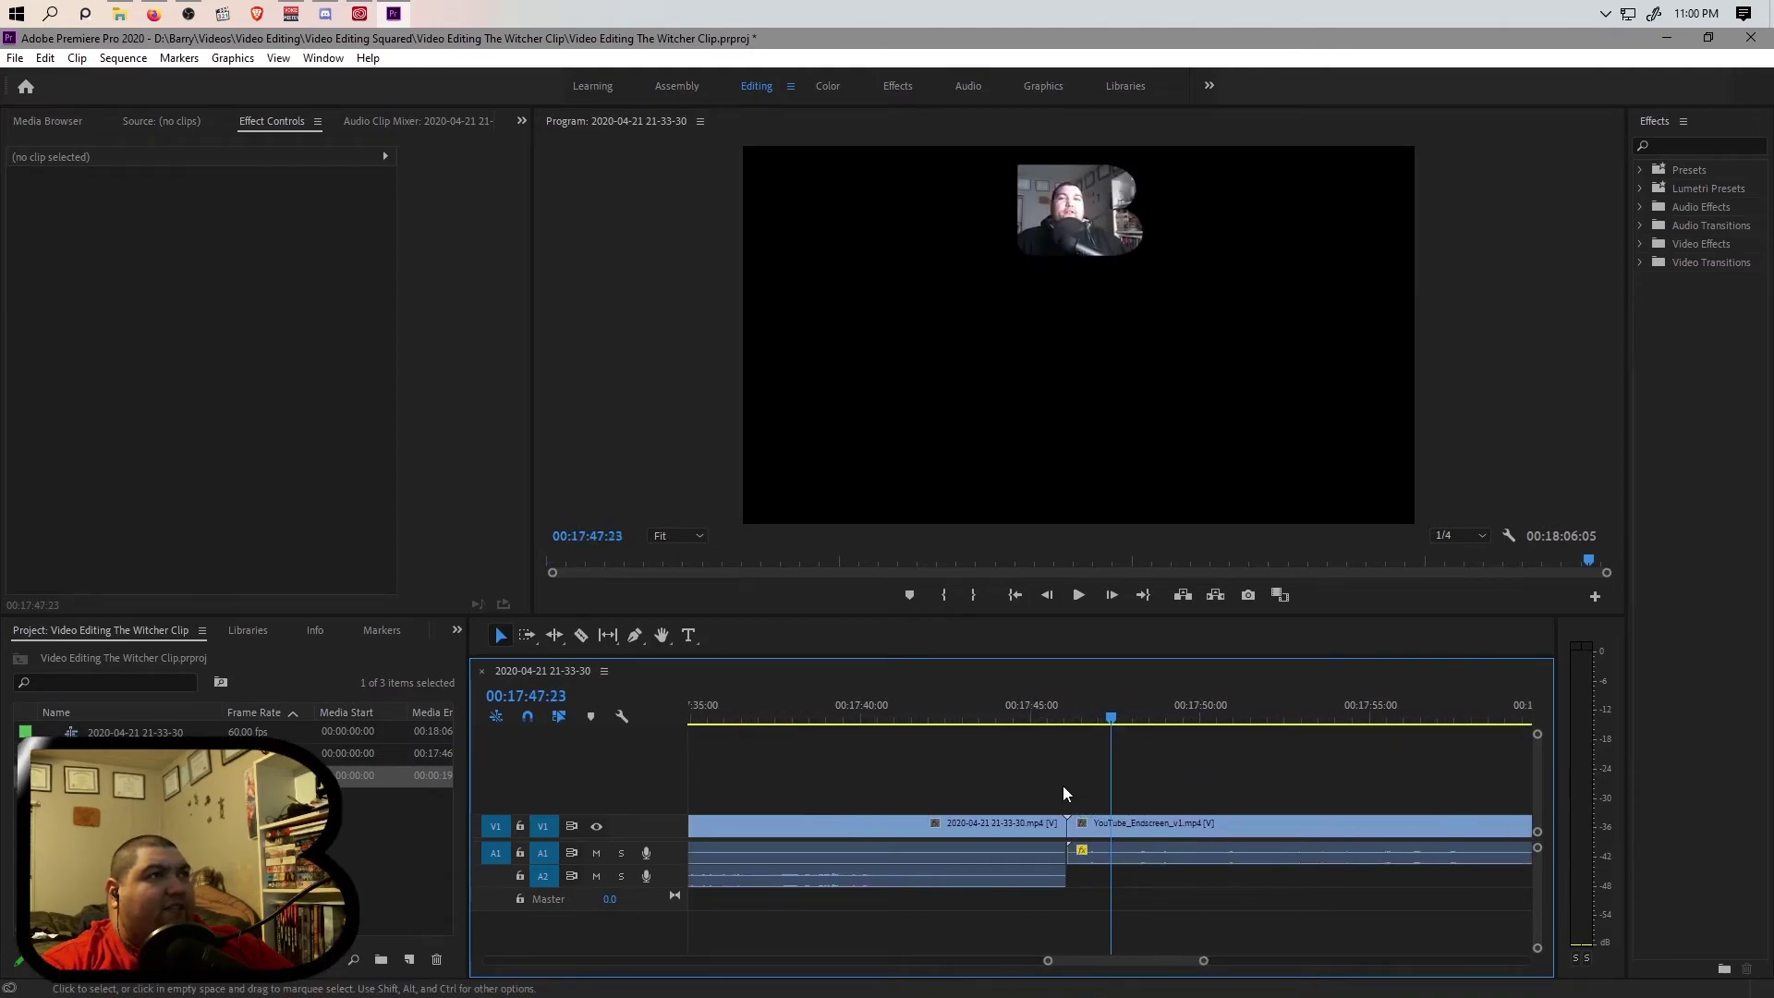
pyautogui.moveTo(1067, 713); pyautogui.dragTo(1039, 728)
pyautogui.moveTo(1202, 960); pyautogui.dragTo(1255, 961)
pyautogui.click(1124, 717)
pyautogui.moveTo(1232, 961); pyautogui.dragTo(1093, 970)
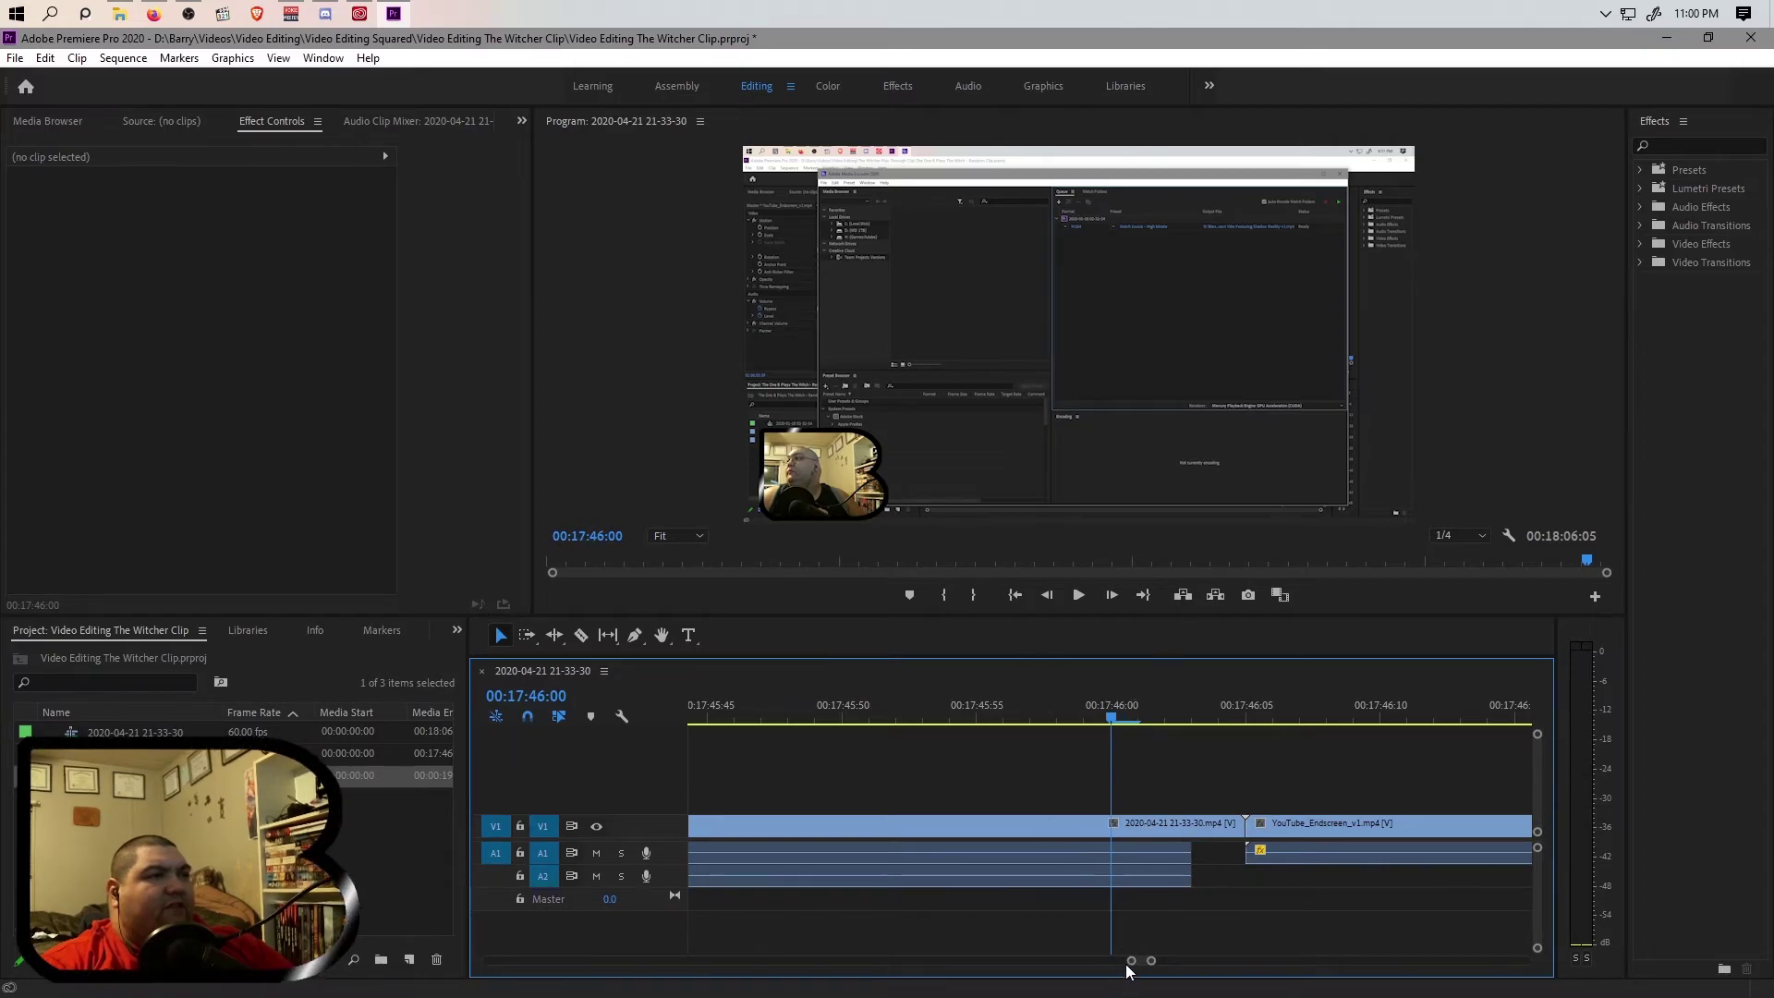
pyautogui.moveTo(1131, 961); pyautogui.dragTo(947, 983)
# Split the recording at 00:17:42:15, ripple delete its tail up to the end screen, and save the project.
pyautogui.click(1075, 718)
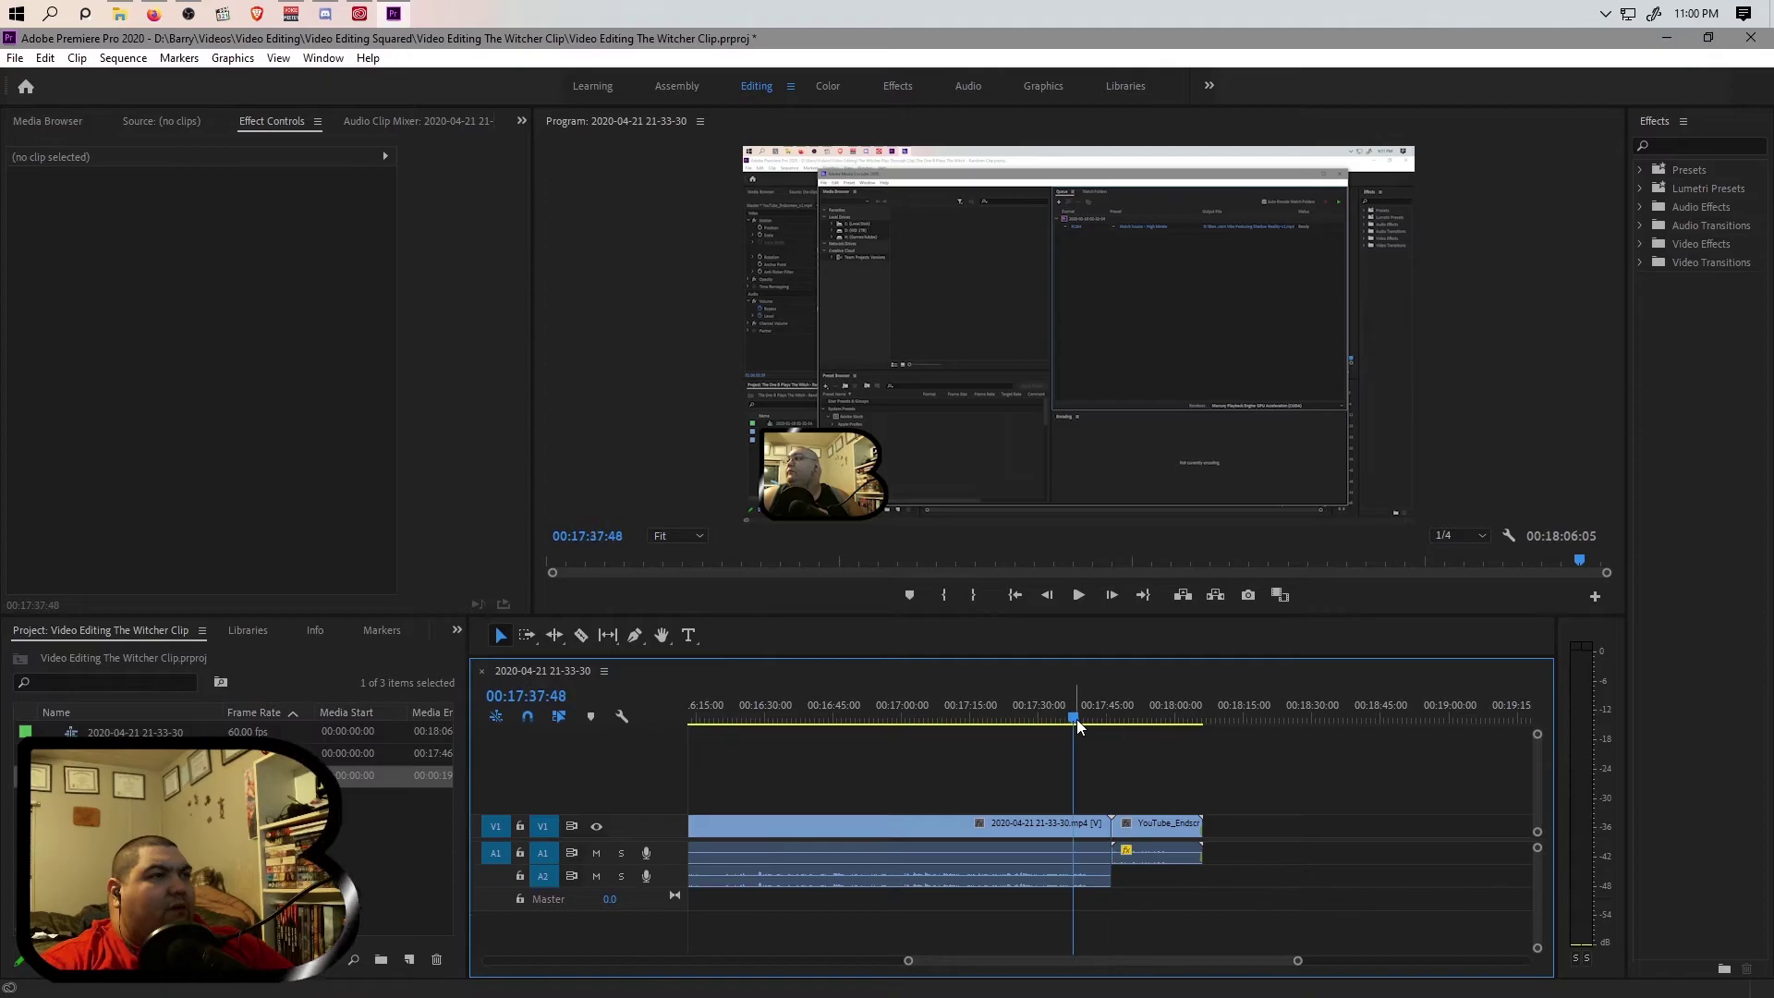
pyautogui.press('space')
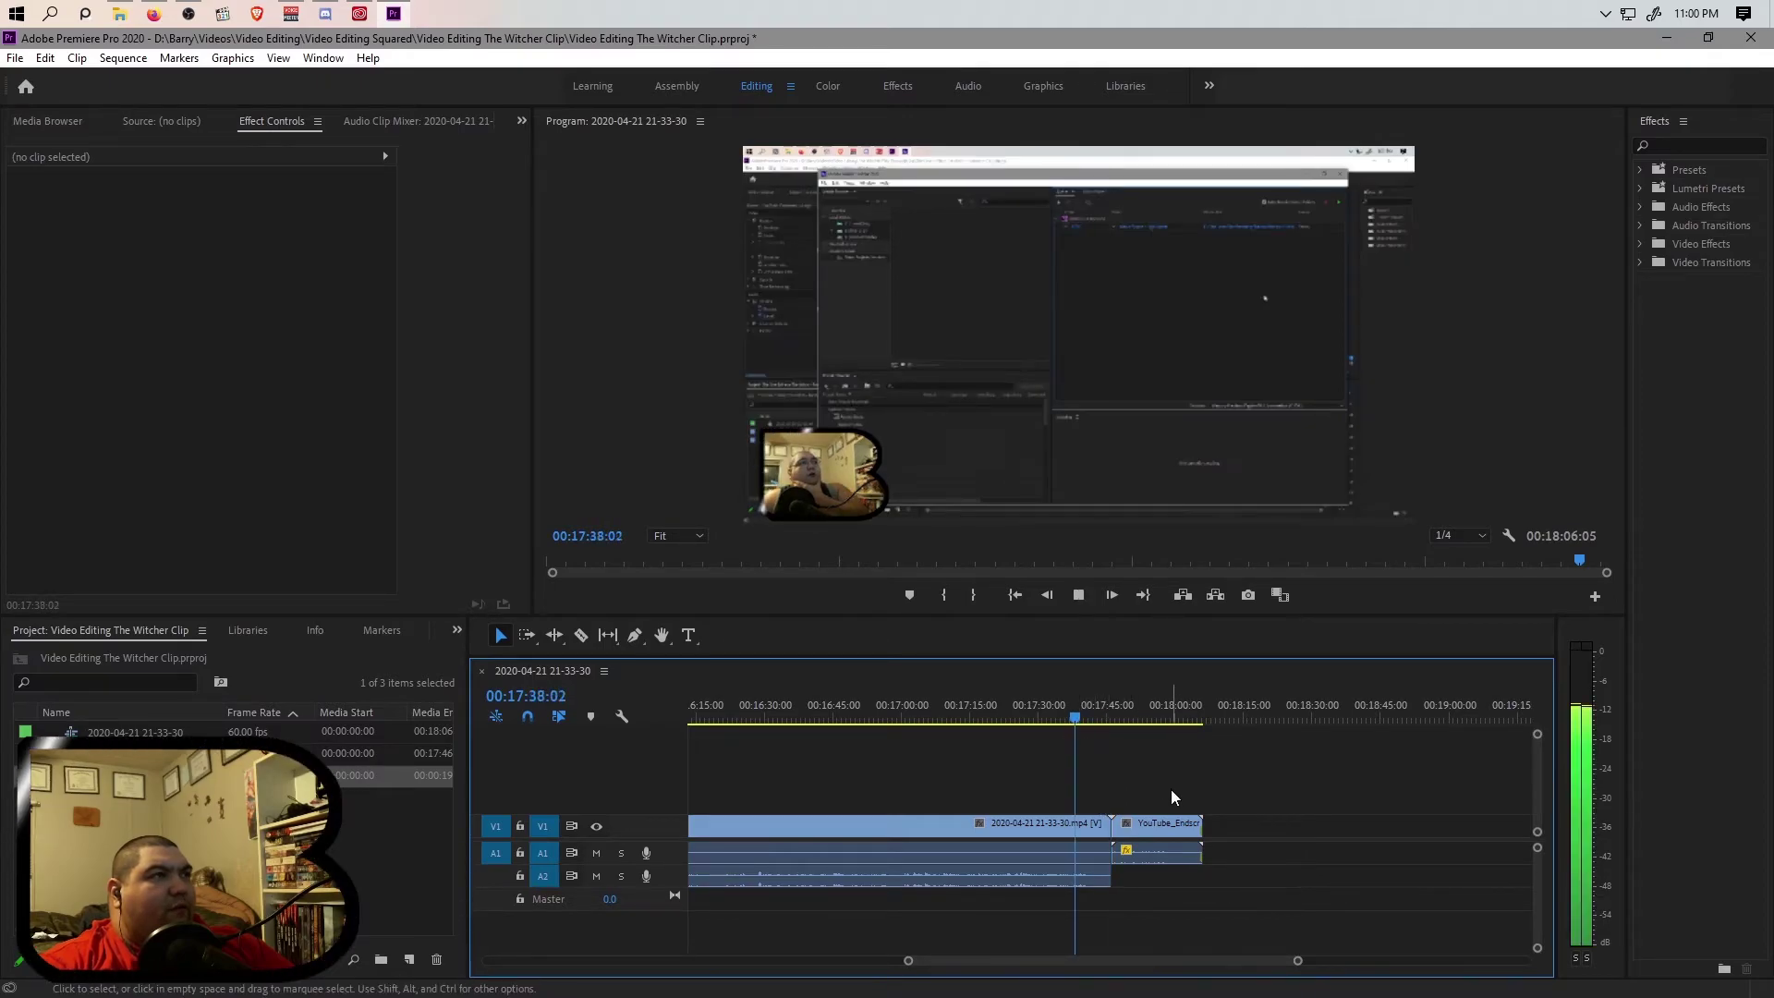
pyautogui.moveTo(1298, 961); pyautogui.dragTo(1252, 975)
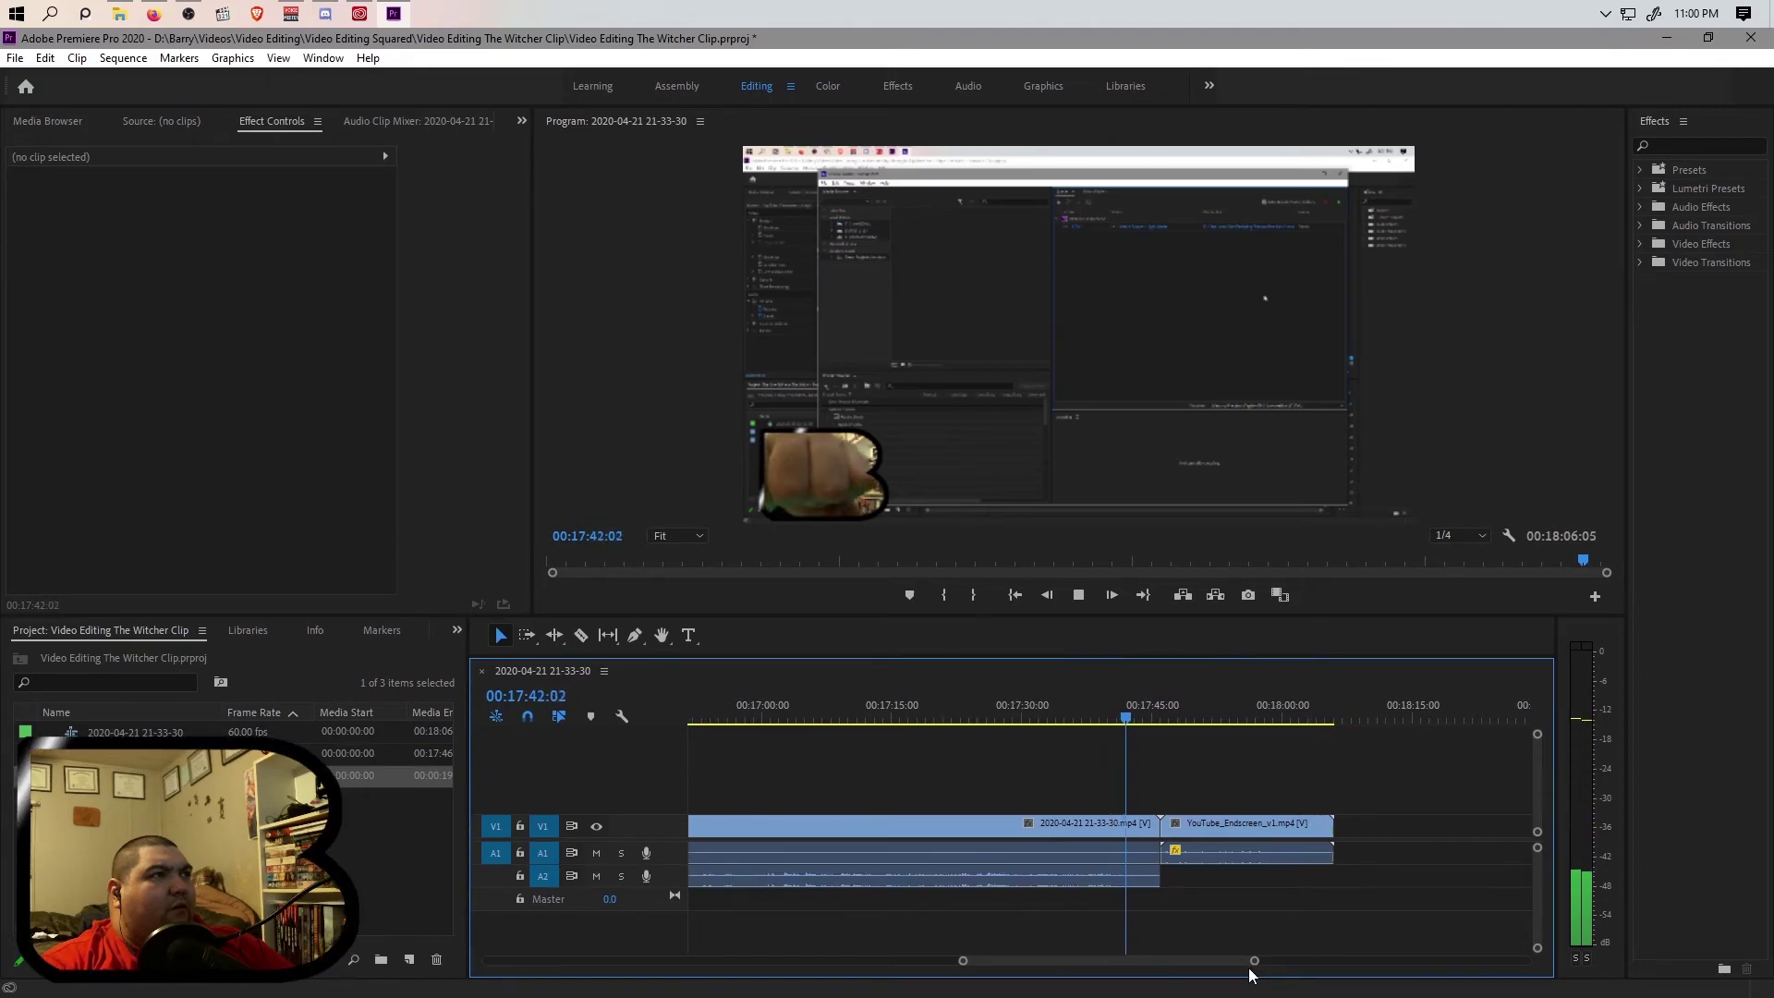
pyautogui.press('space')
pyautogui.moveTo(1253, 962); pyautogui.dragTo(1195, 970)
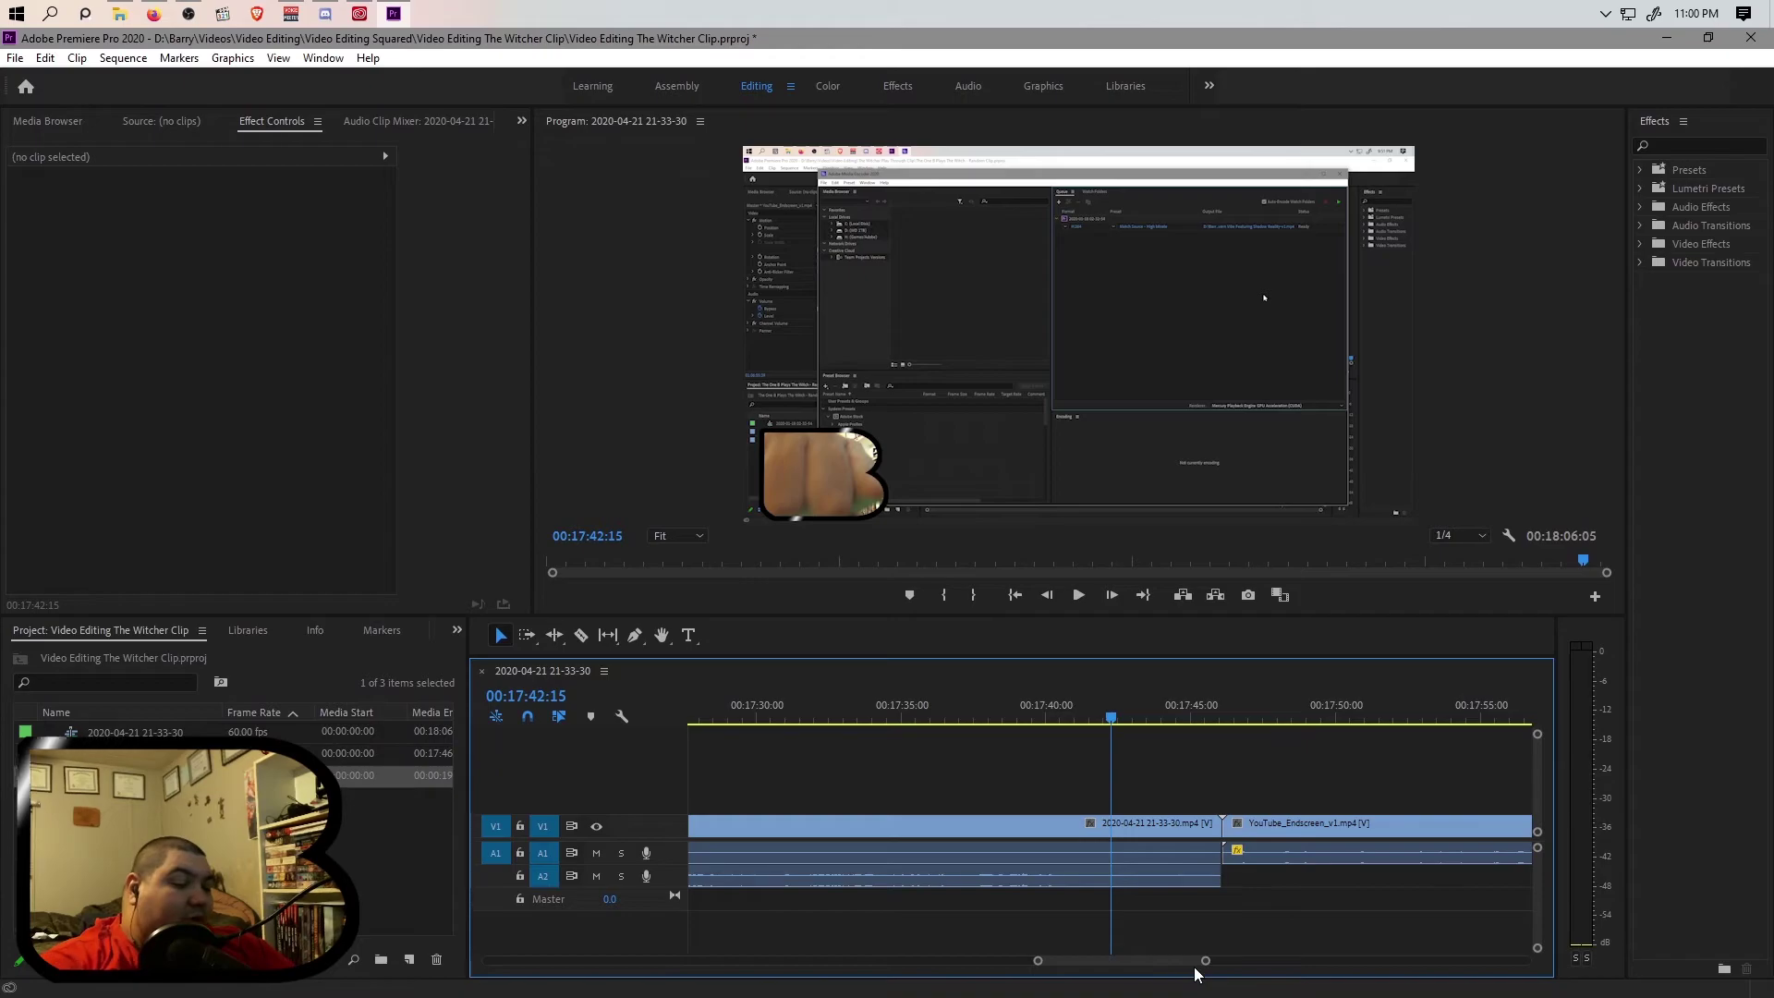
pyautogui.hotkey('ctrl', 'k')
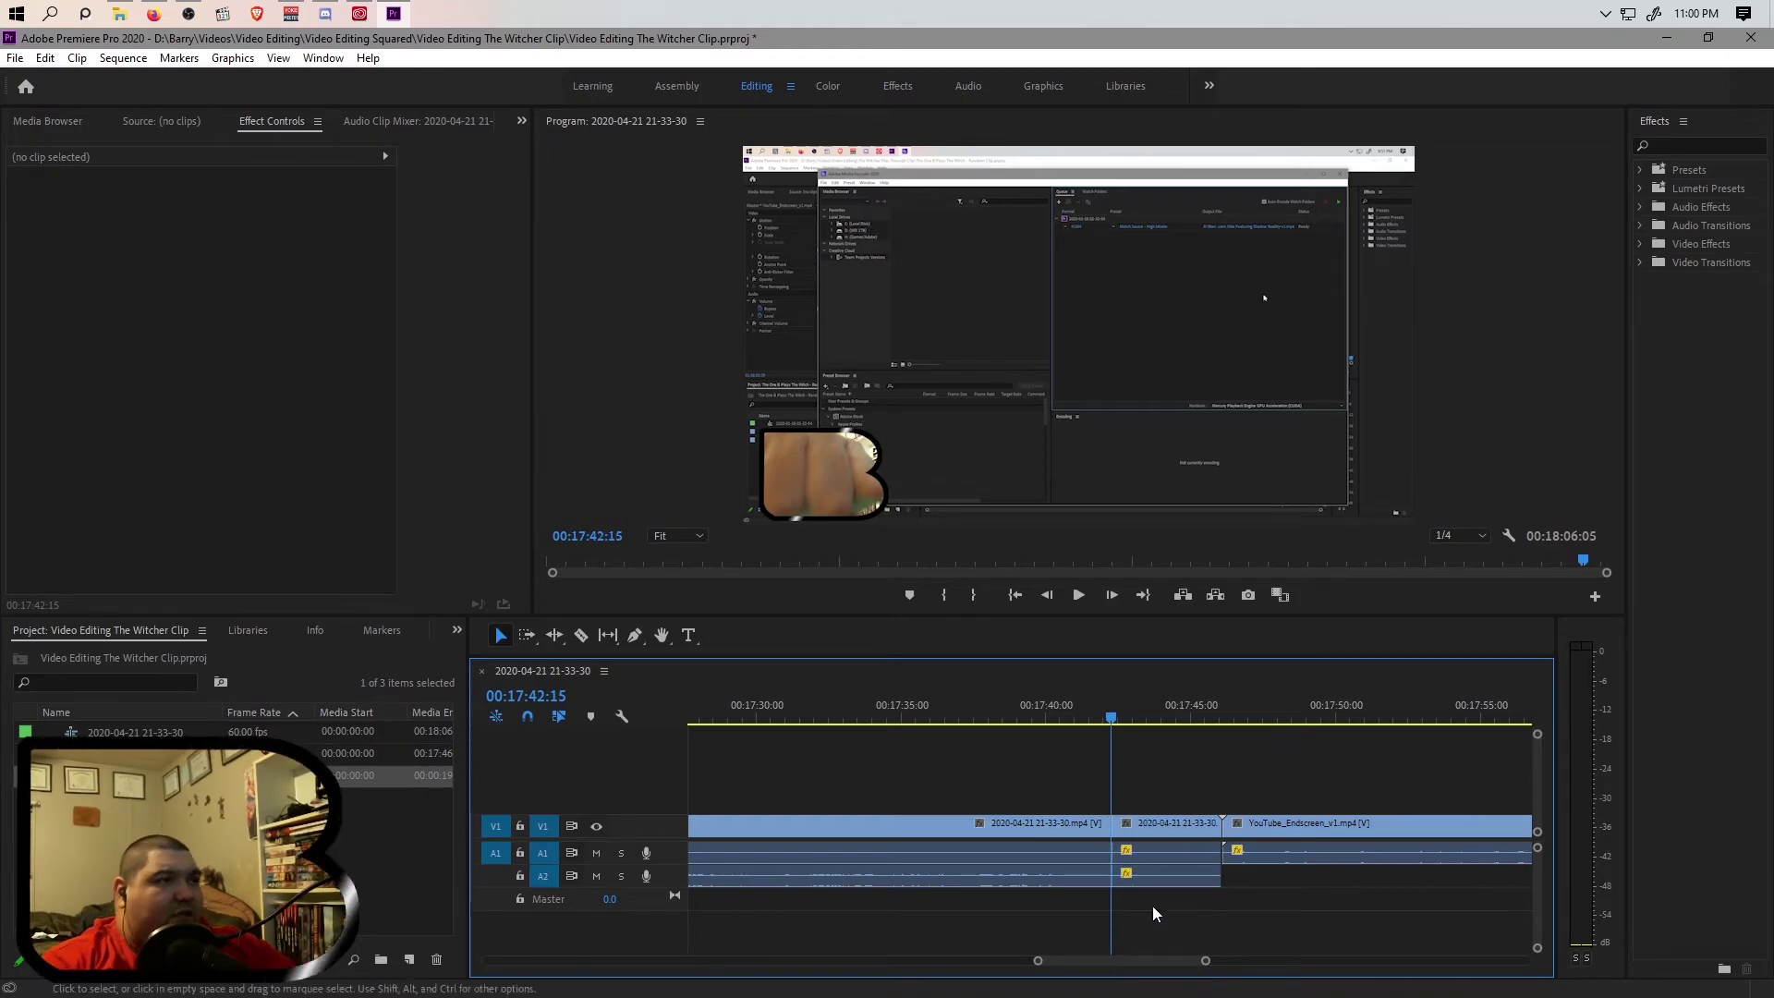
pyautogui.click(1150, 834)
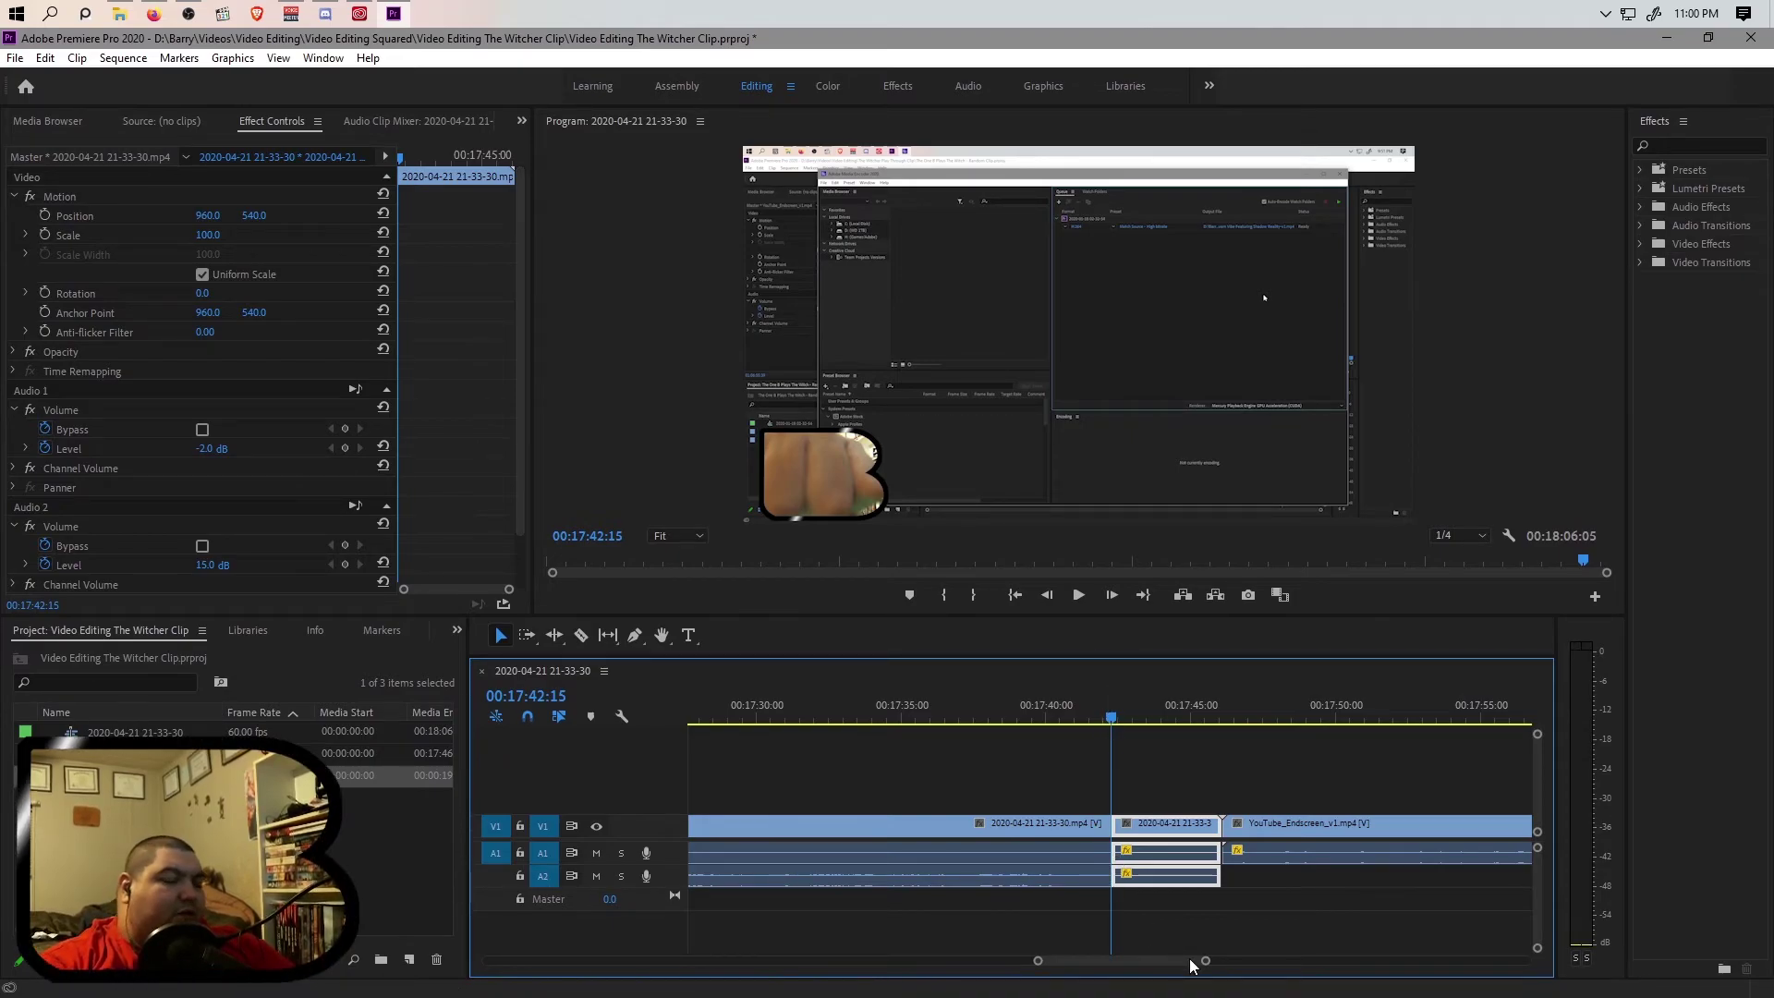
pyautogui.hotkey('shift', 'Delete')
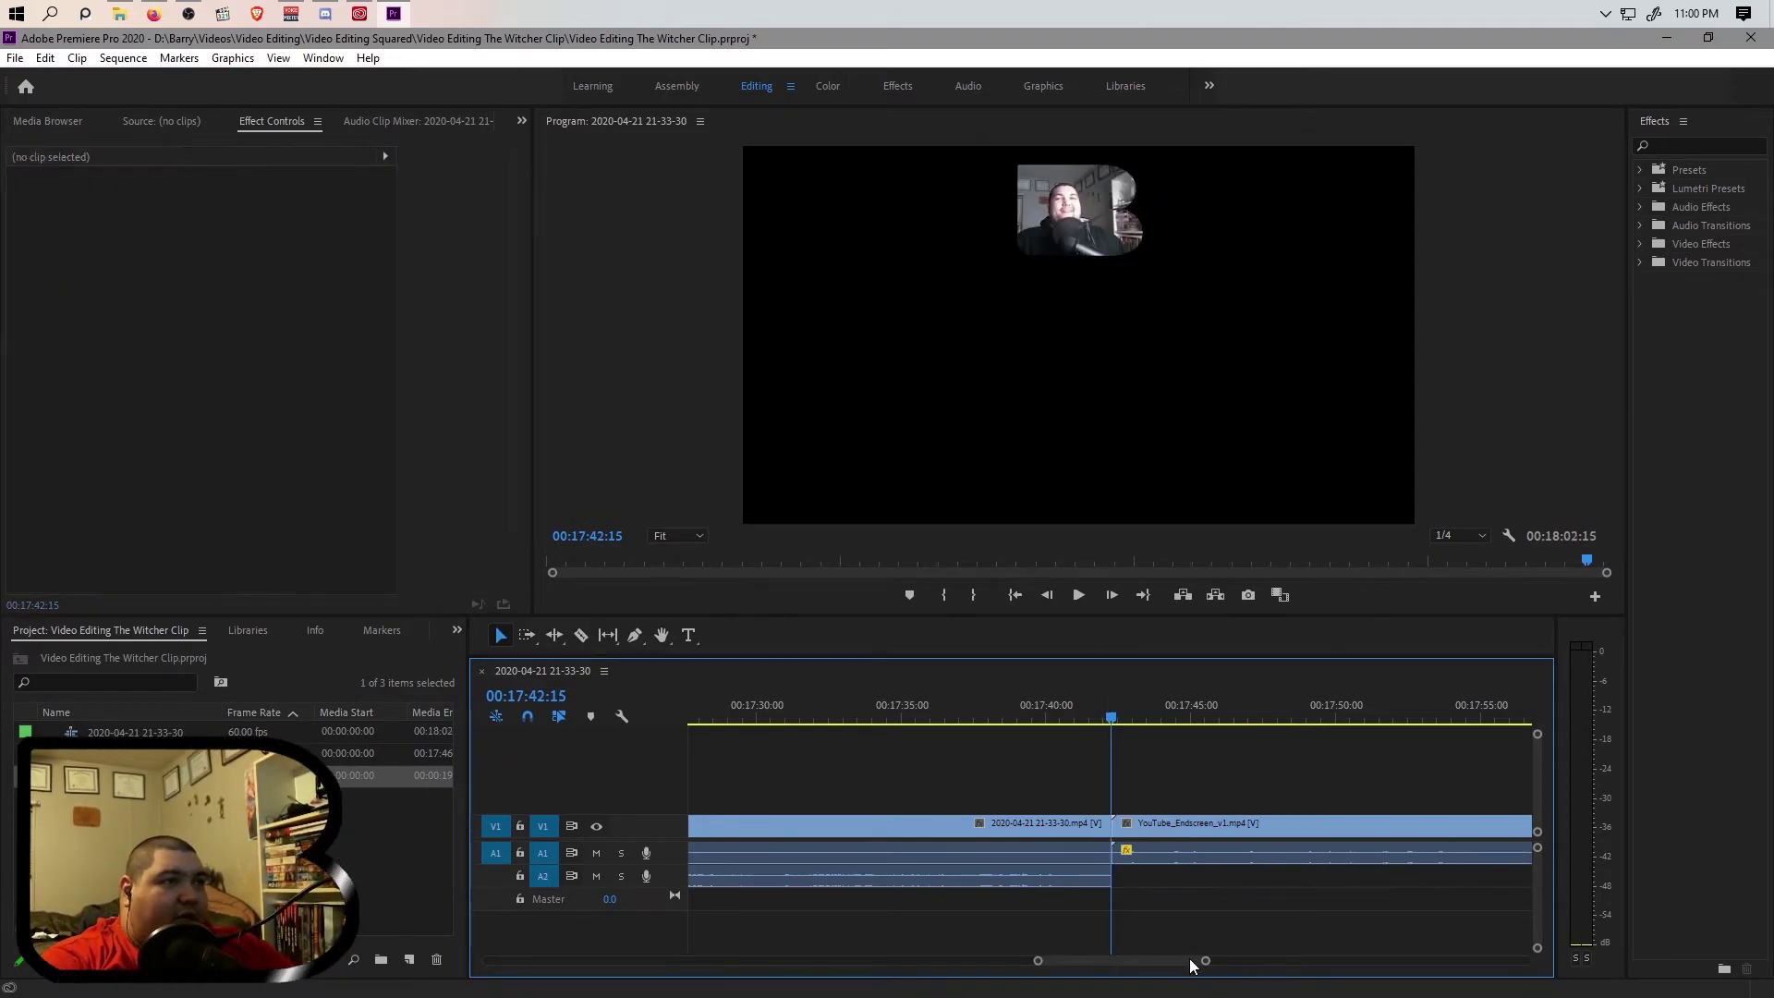
pyautogui.moveTo(1038, 961); pyautogui.dragTo(462, 984)
pyautogui.hotkey('ctrl', 's')
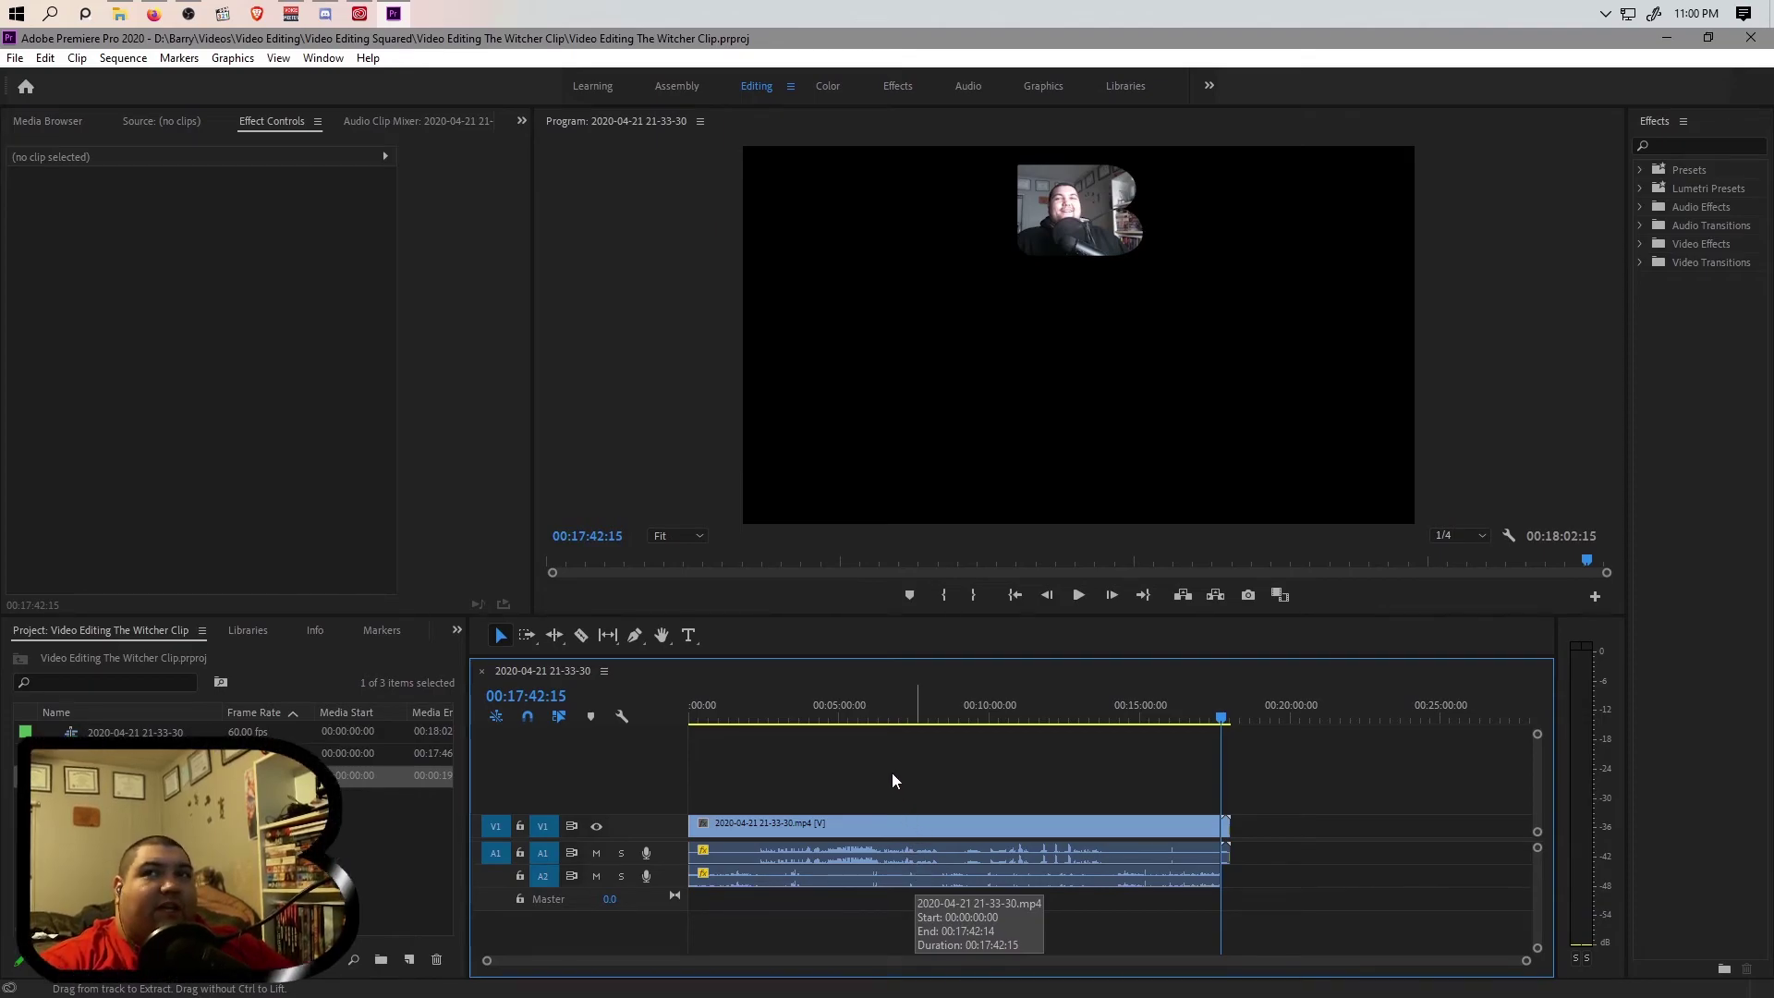
# Open the export settings for the sequence and choose the Video Editing The Witcher Clip folder as the output location.
pyautogui.hotkey('ctrl', 'm')
pyautogui.click(1199, 342)
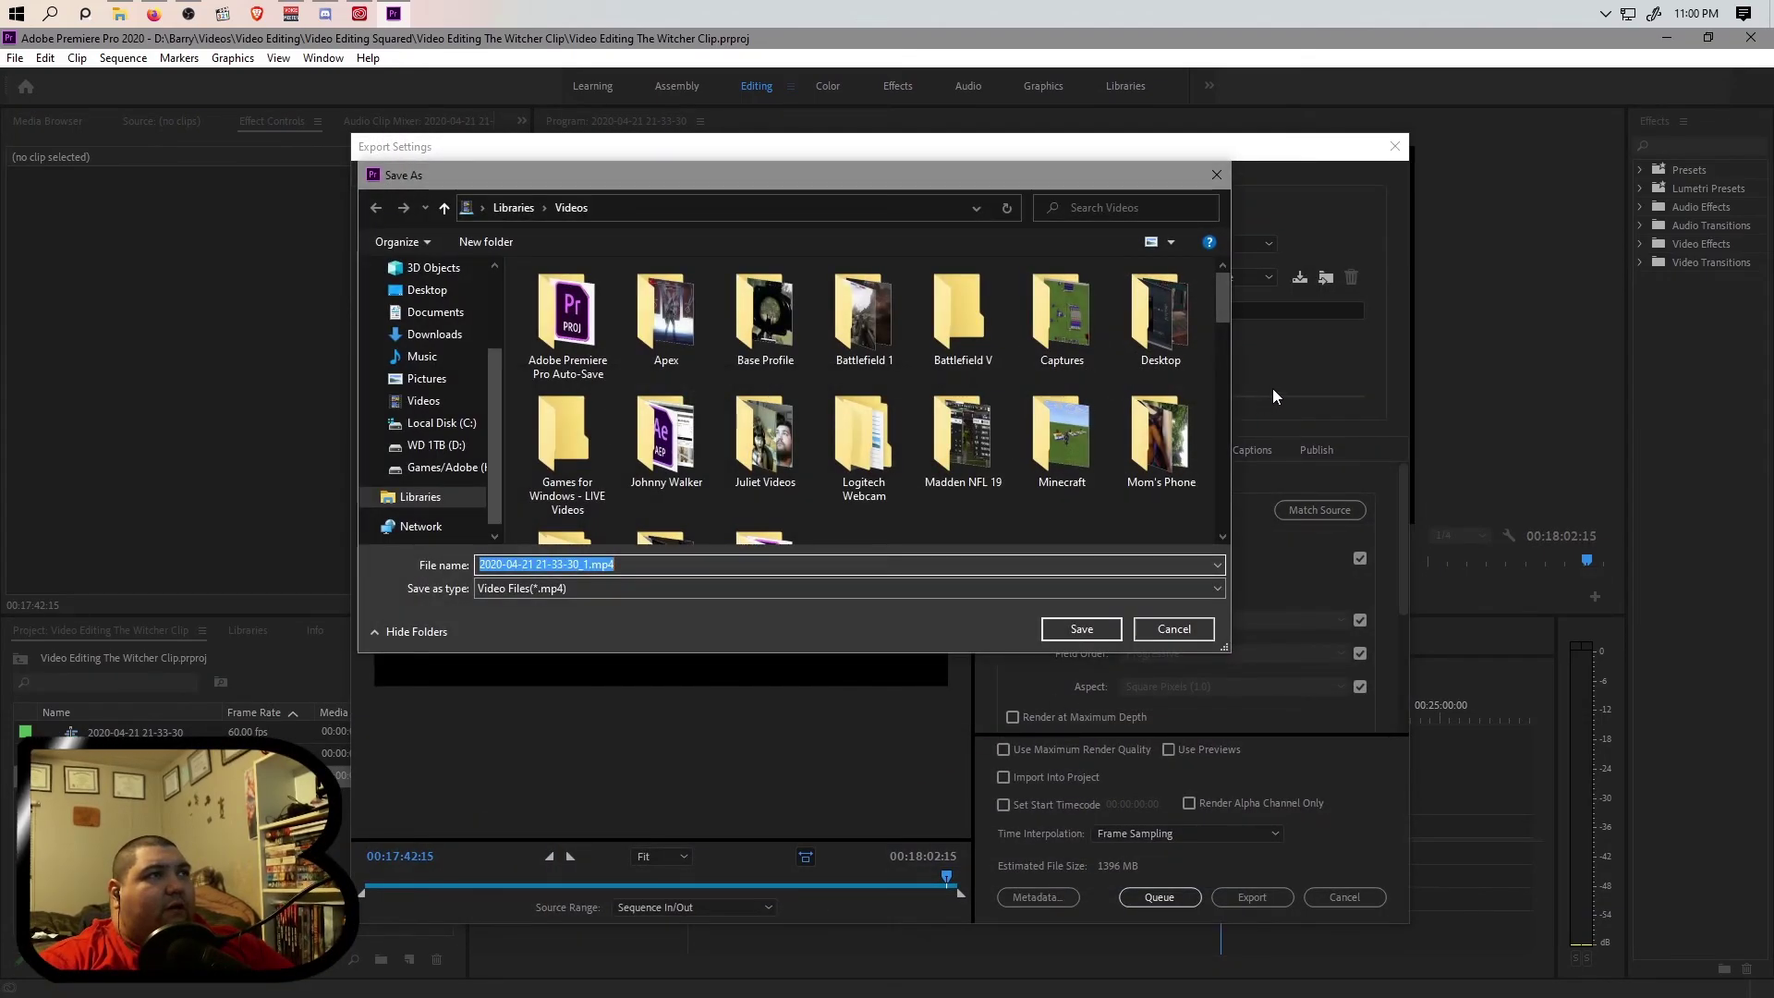
pyautogui.scroll(-2, 824, 479)
pyautogui.scroll(2, 745, 482)
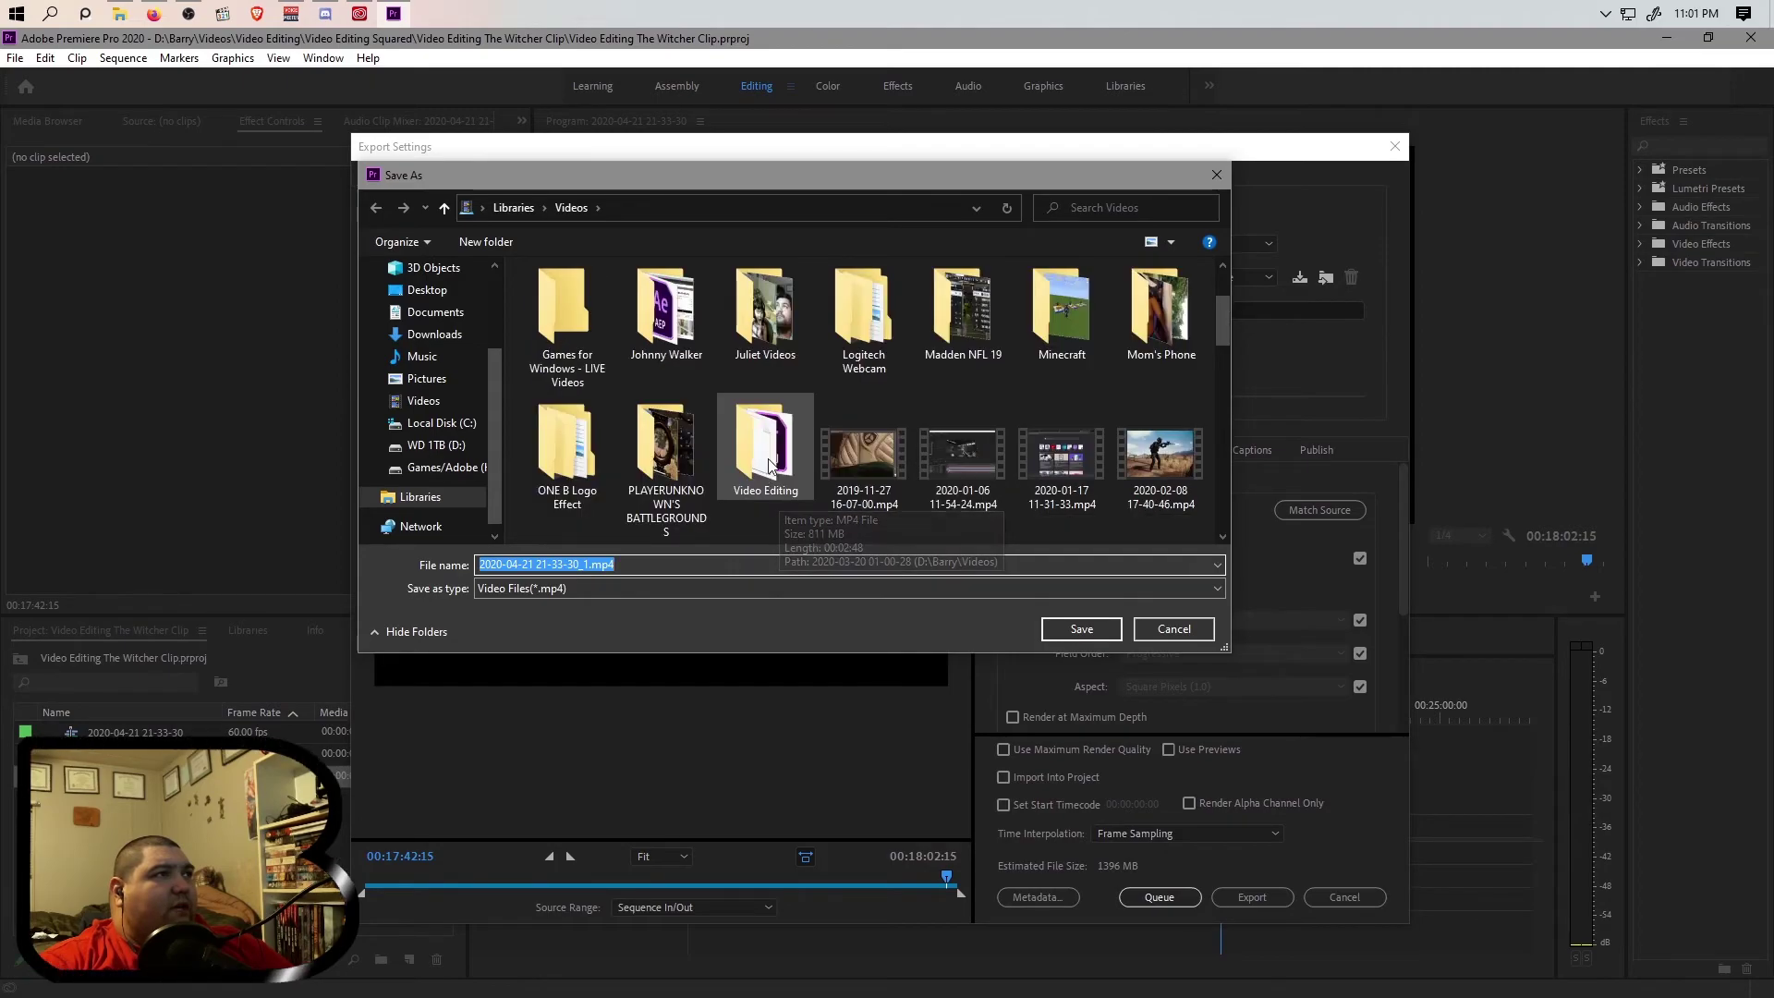
pyautogui.doubleClick(757, 438)
pyautogui.click(692, 453)
pyautogui.doubleClick(689, 450)
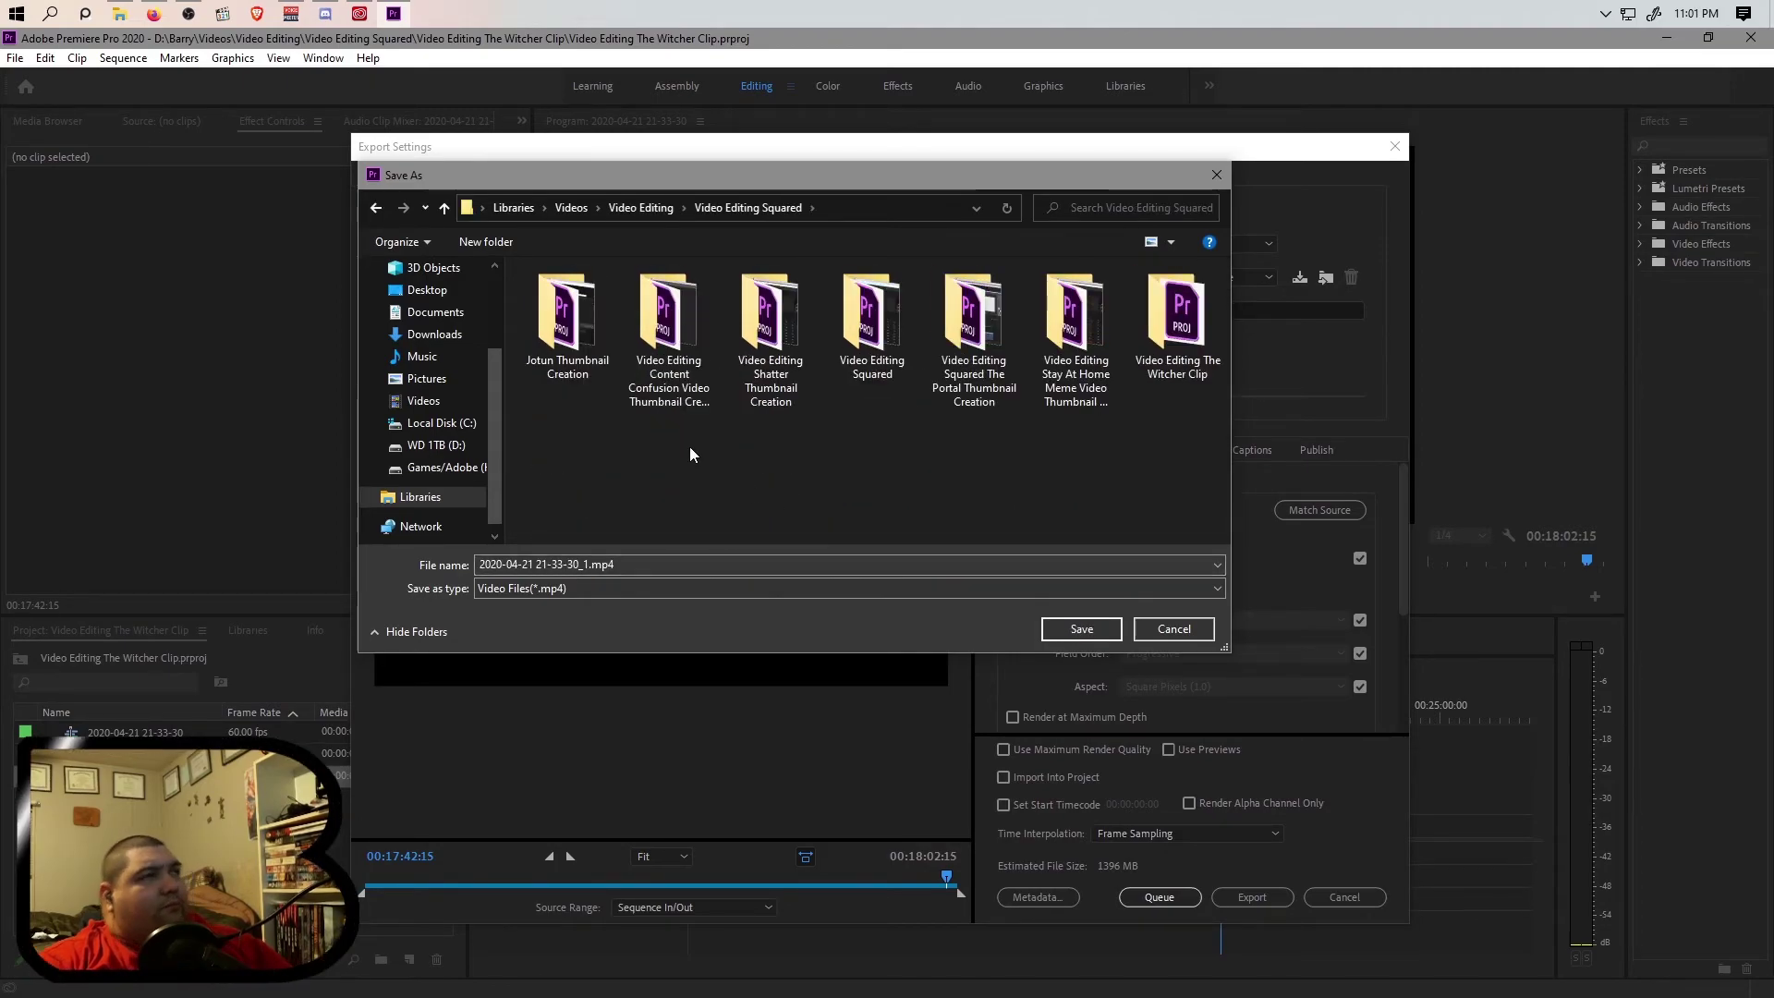
pyautogui.doubleClick(1184, 368)
# Name the export New Chair Plus The Witcher Editing-v1.mp4 and send it to the Adobe Media Encoder queue.
pyautogui.click(587, 565)
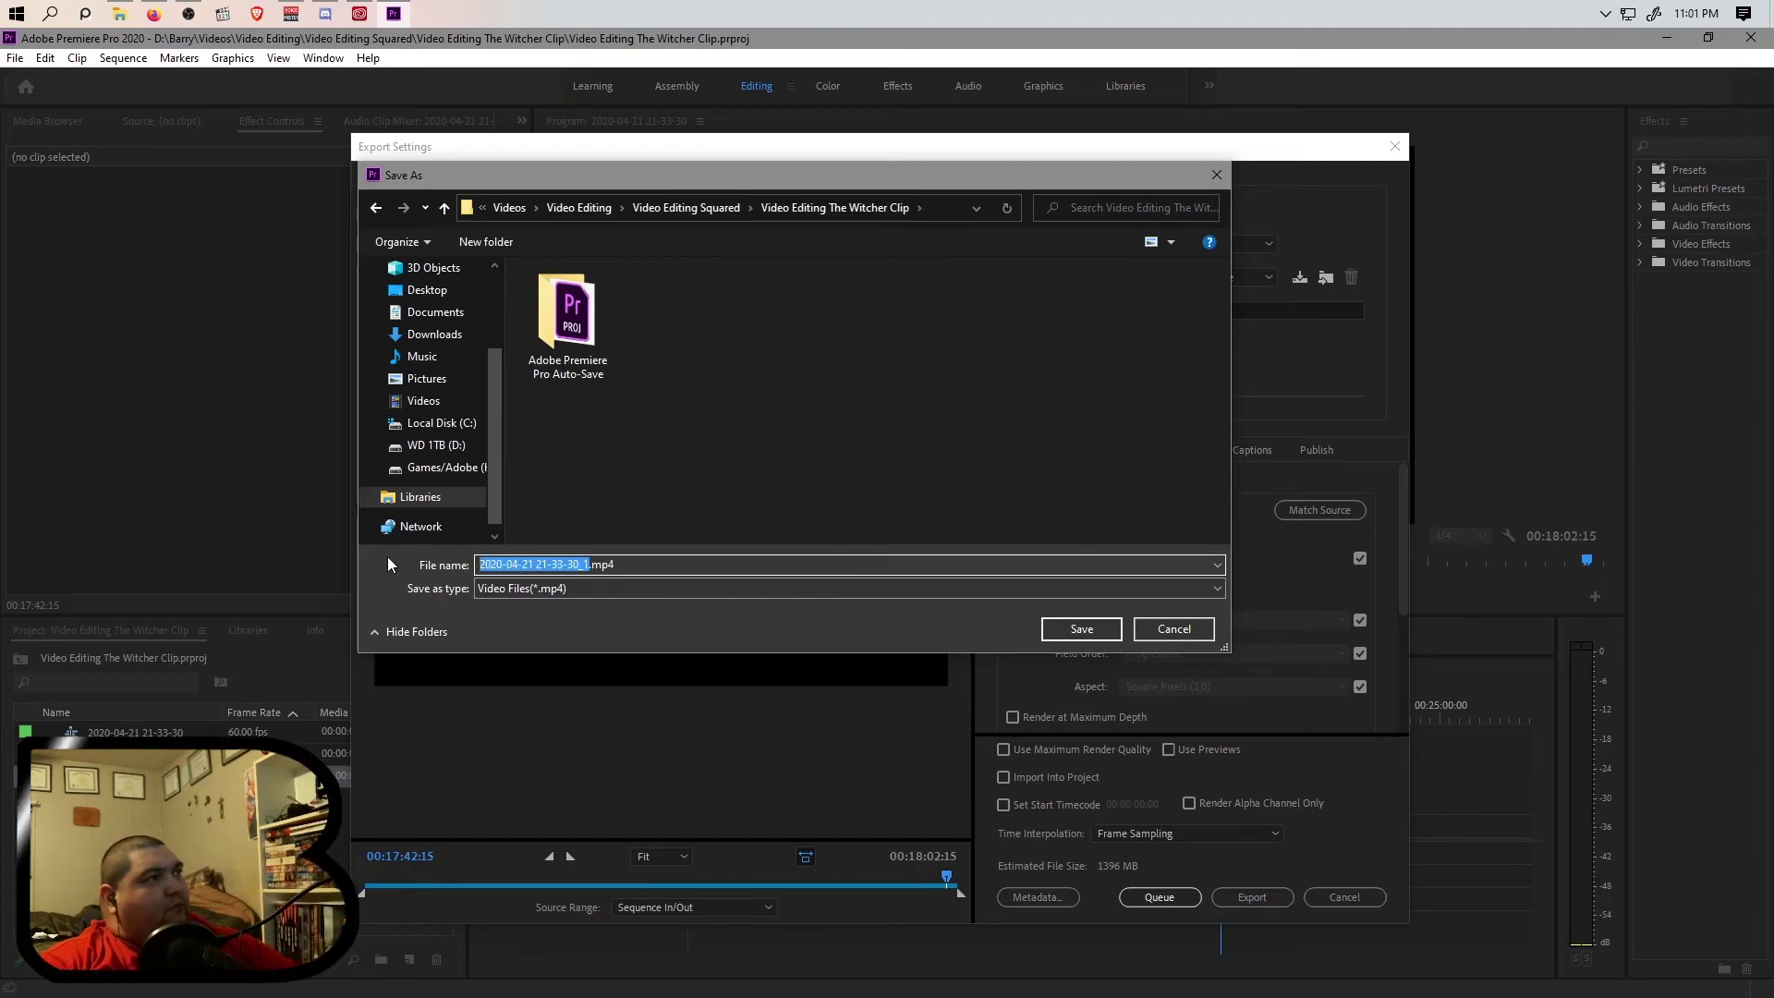
pyautogui.press('BackSpace')
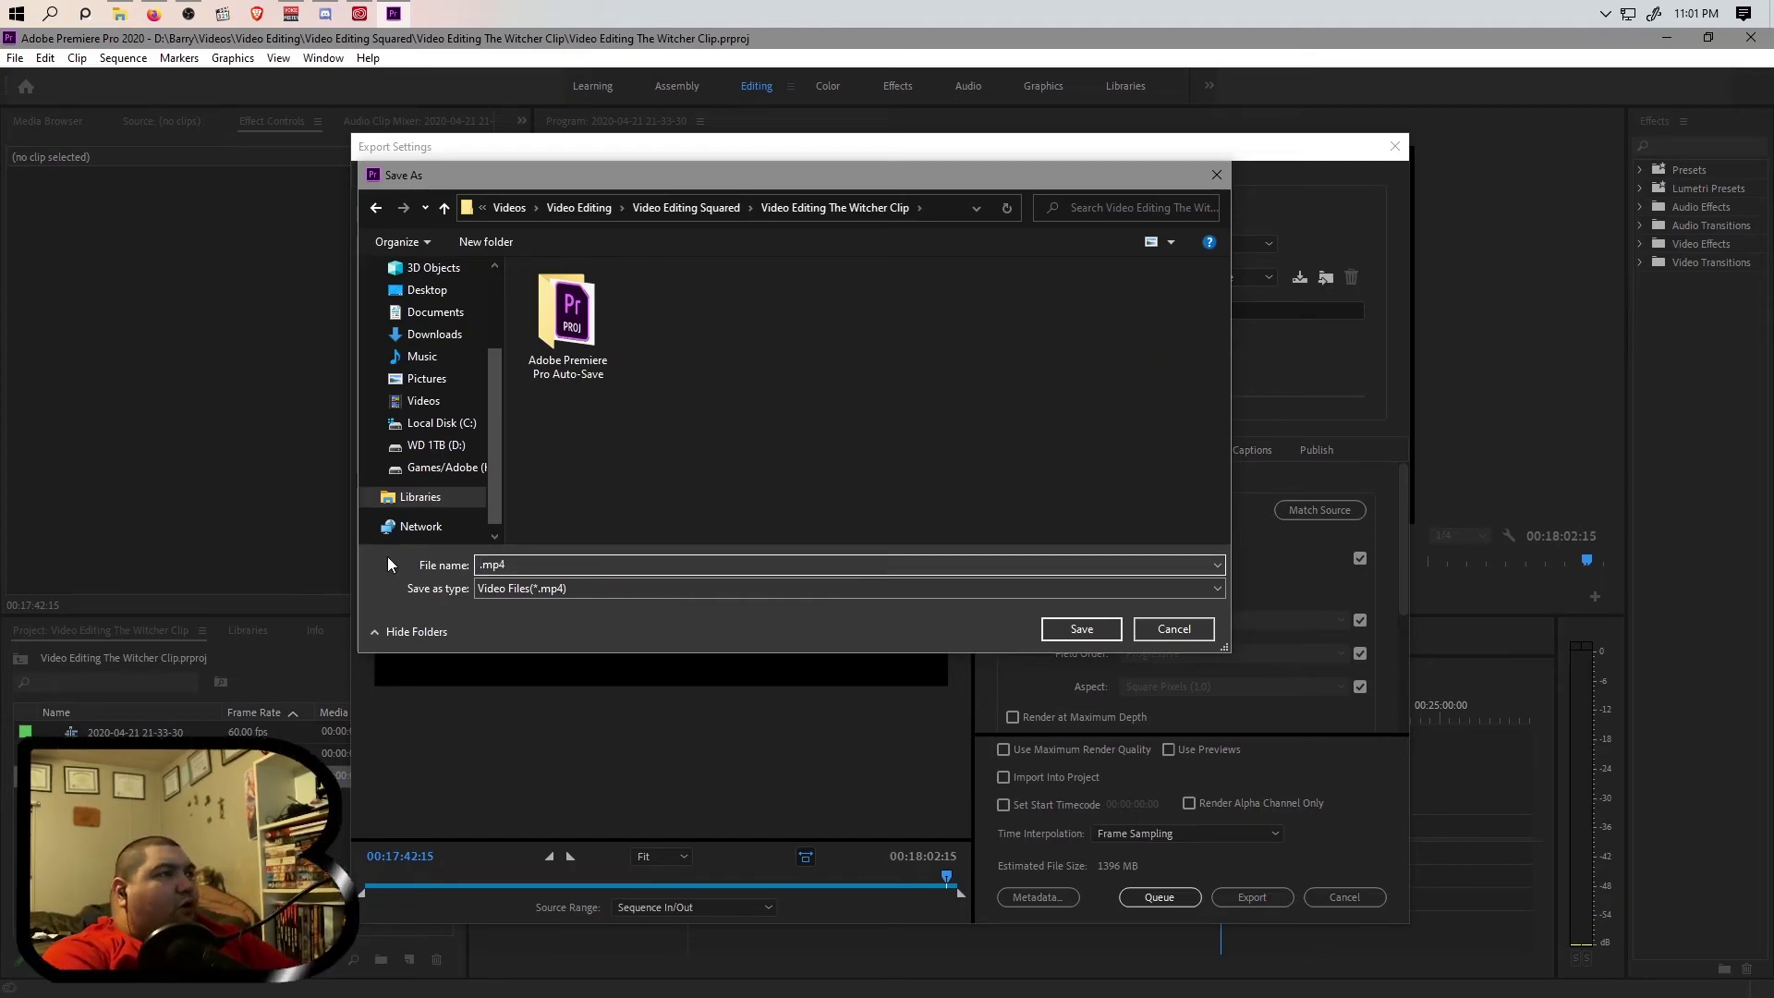
pyautogui.write('New Chair B')
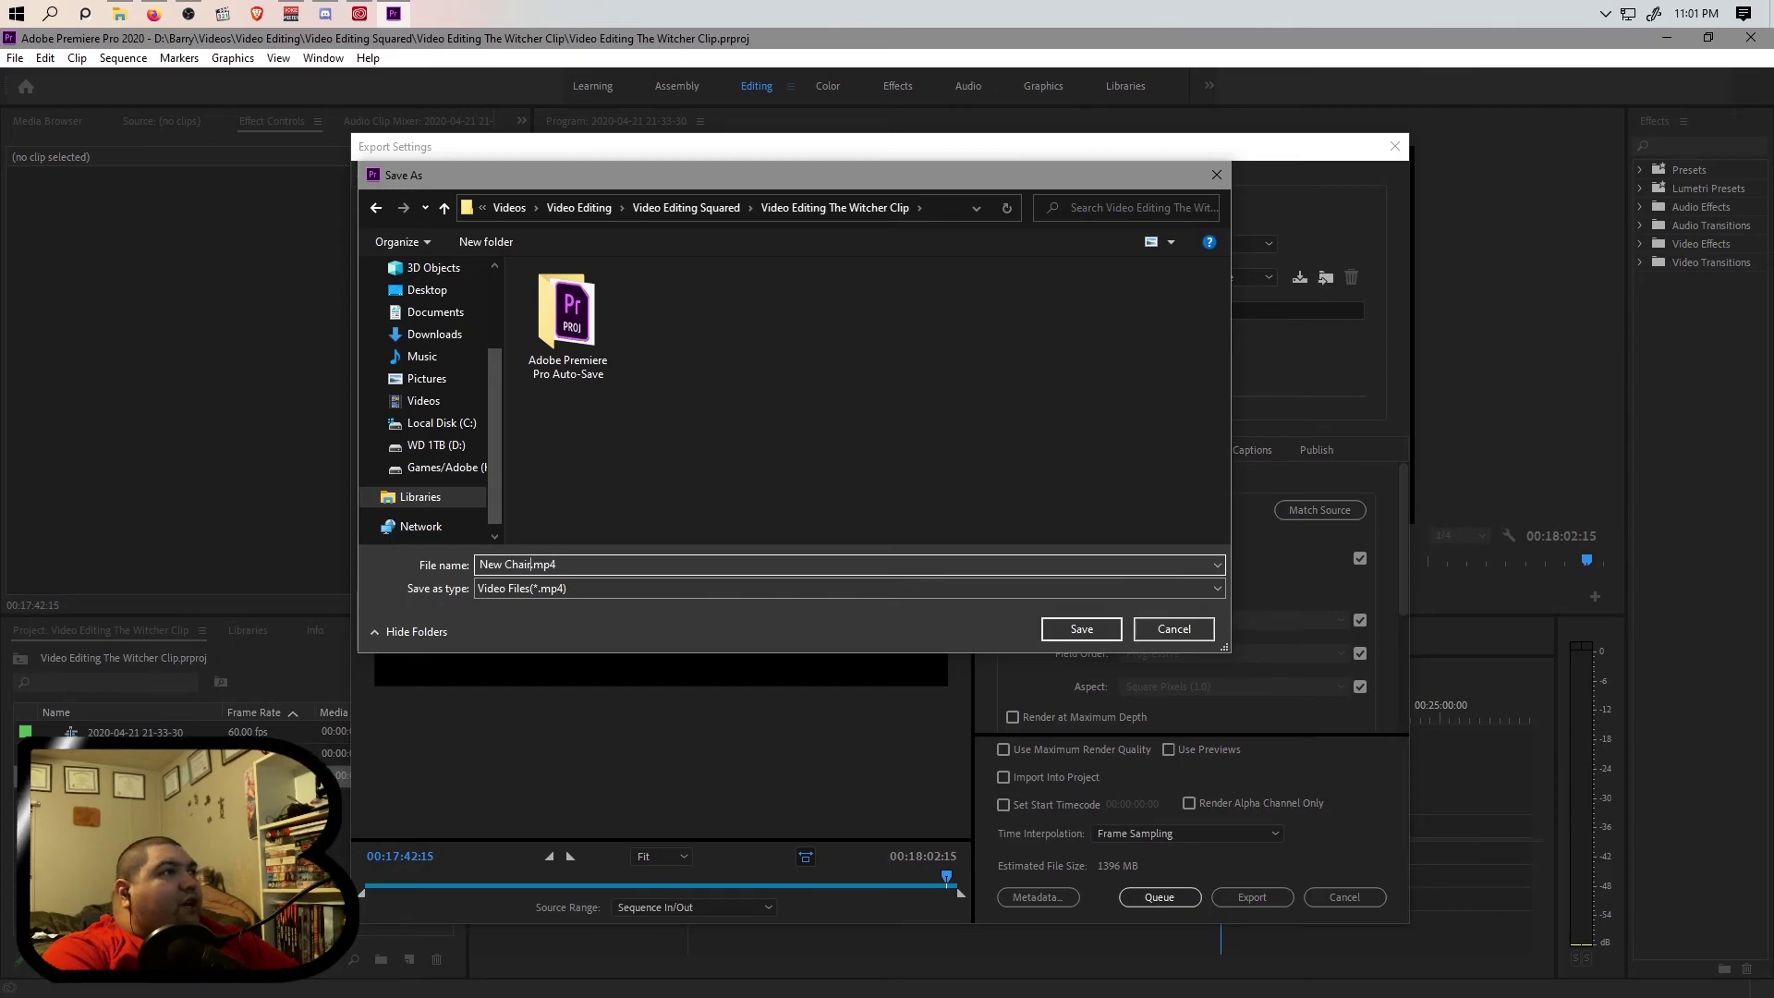
pyautogui.write('lus ')
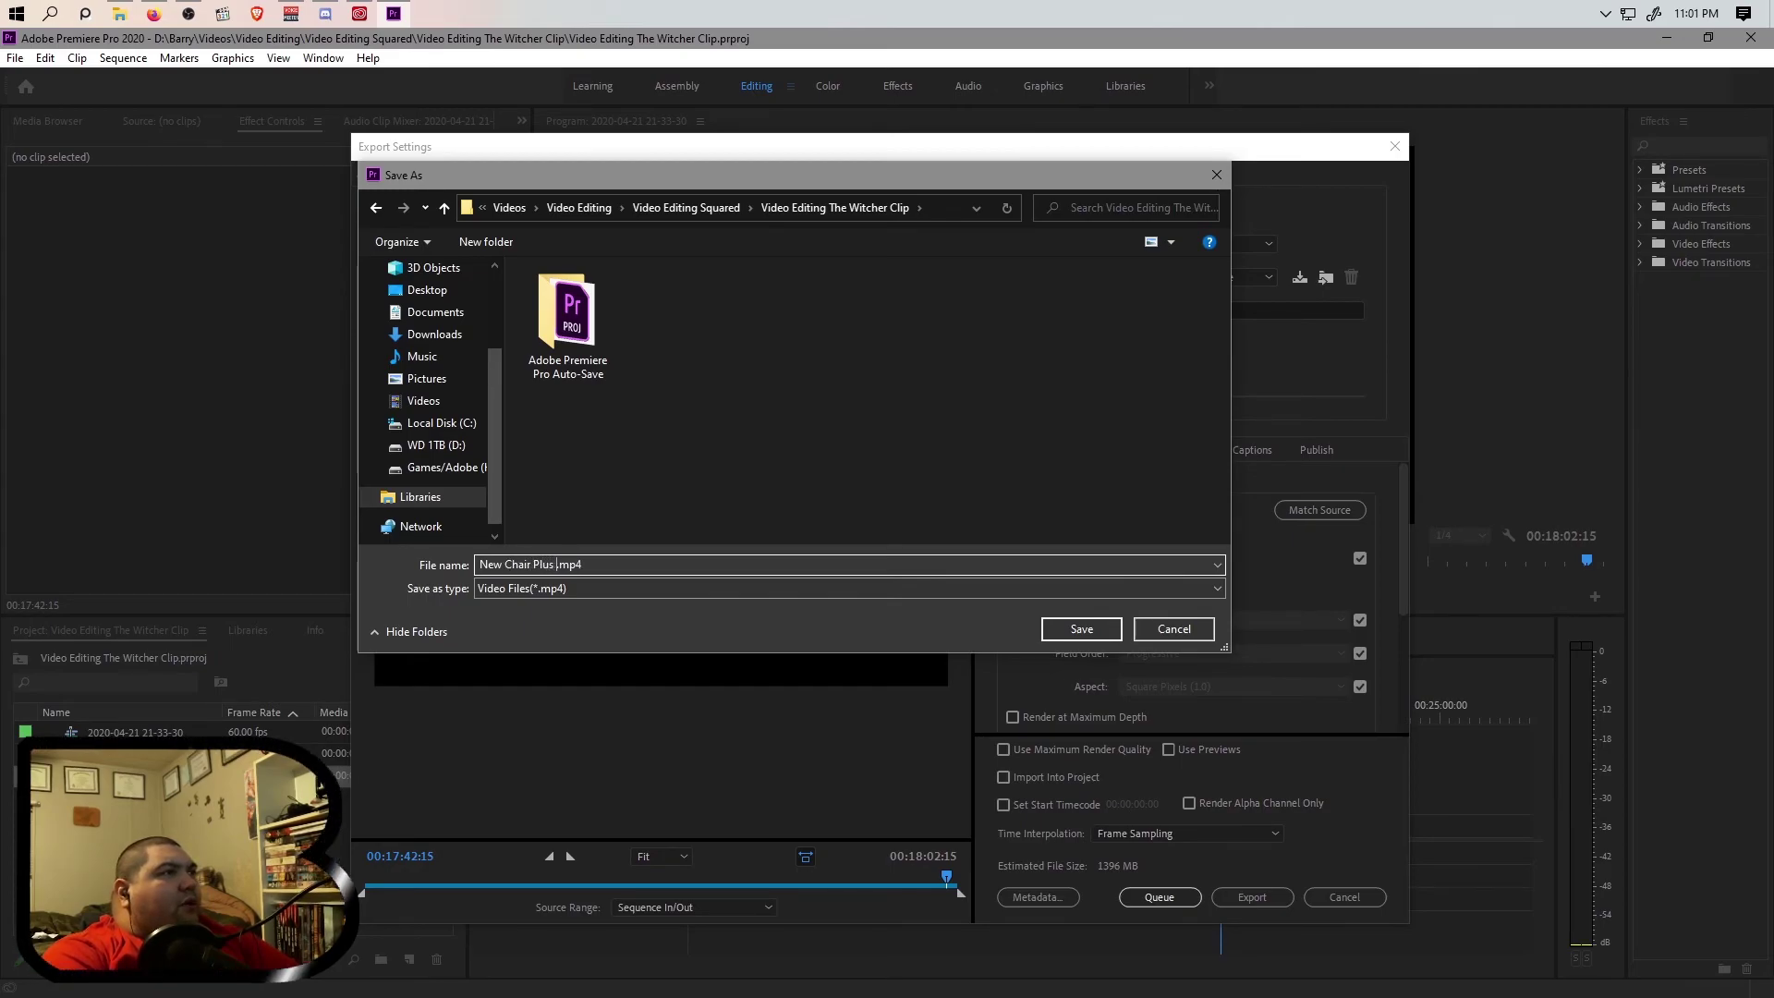
pyautogui.write('The Wit')
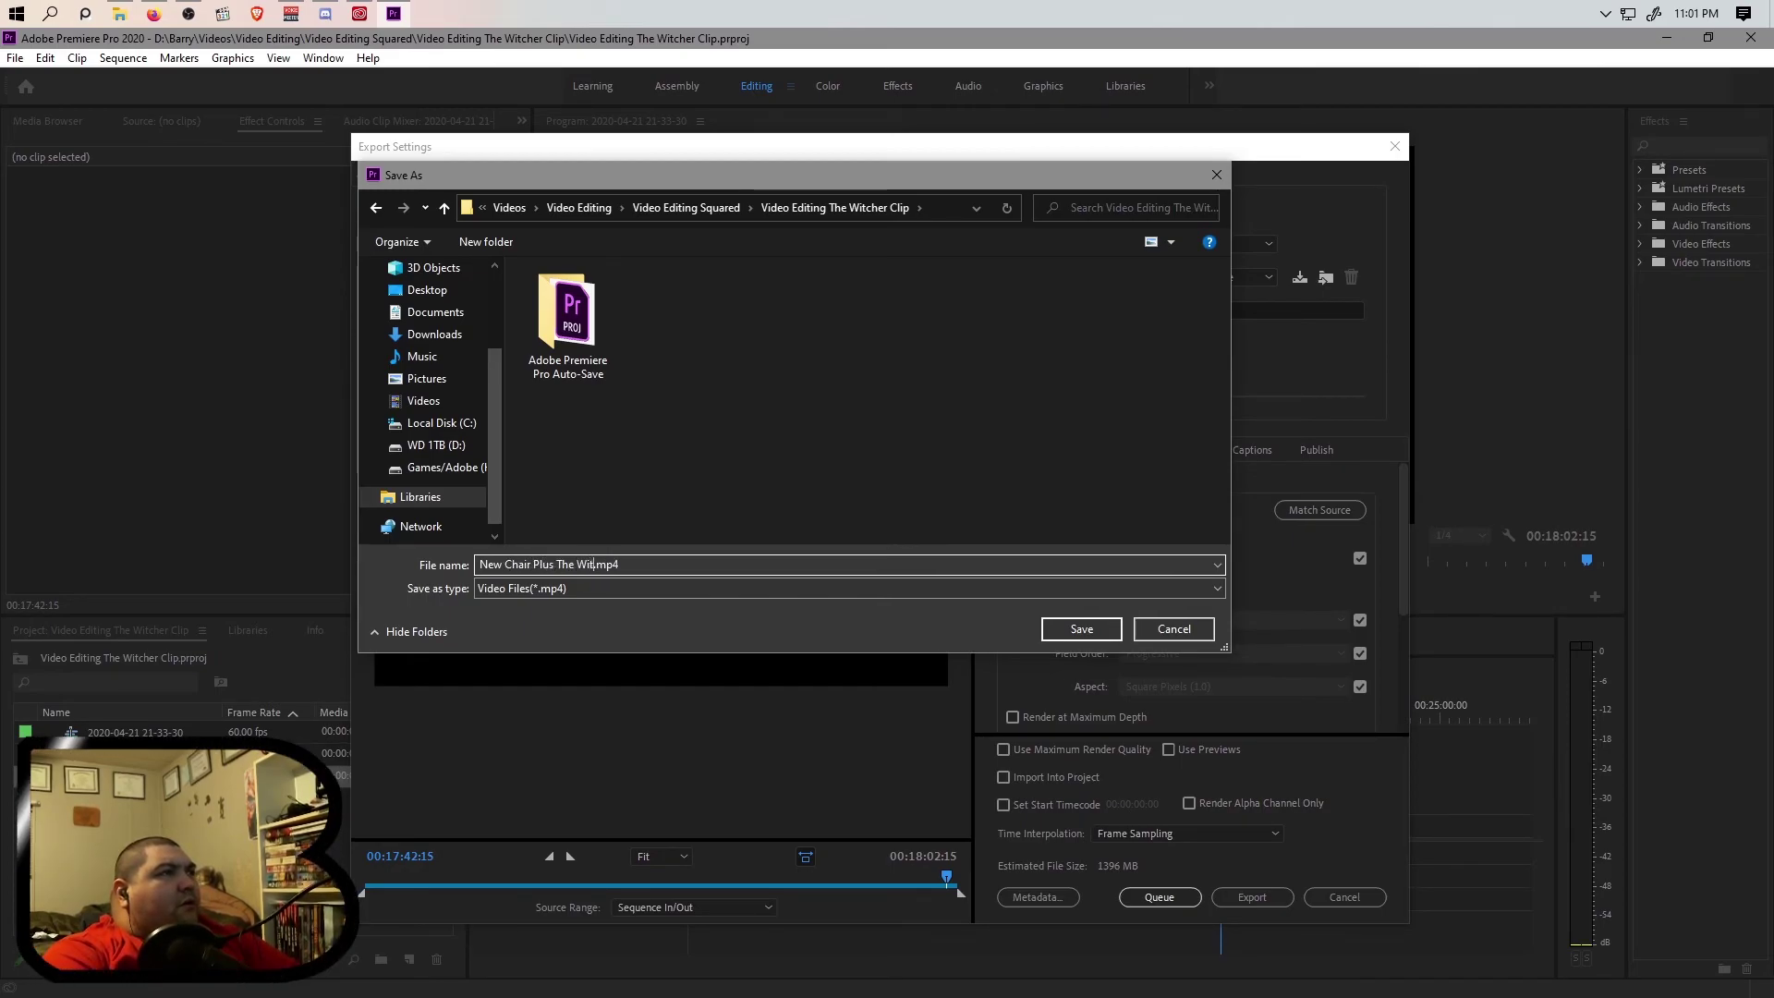
pyautogui.write('cher Editing-v1')
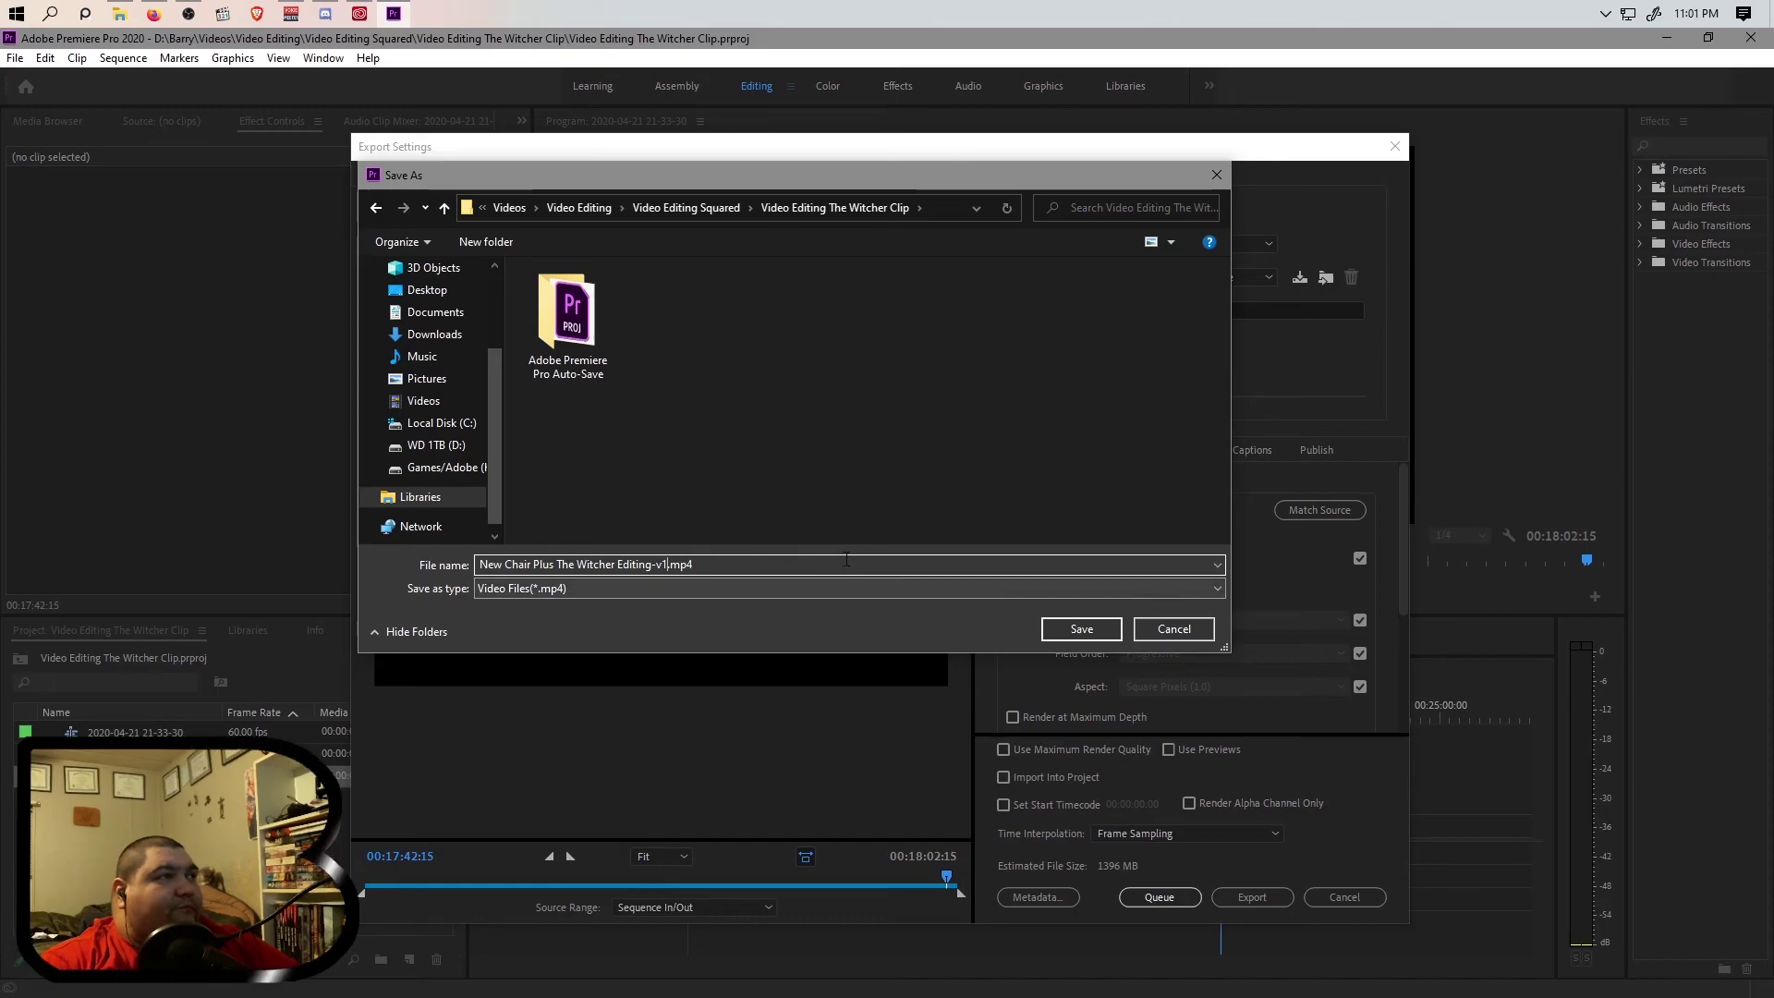
pyautogui.click(1109, 628)
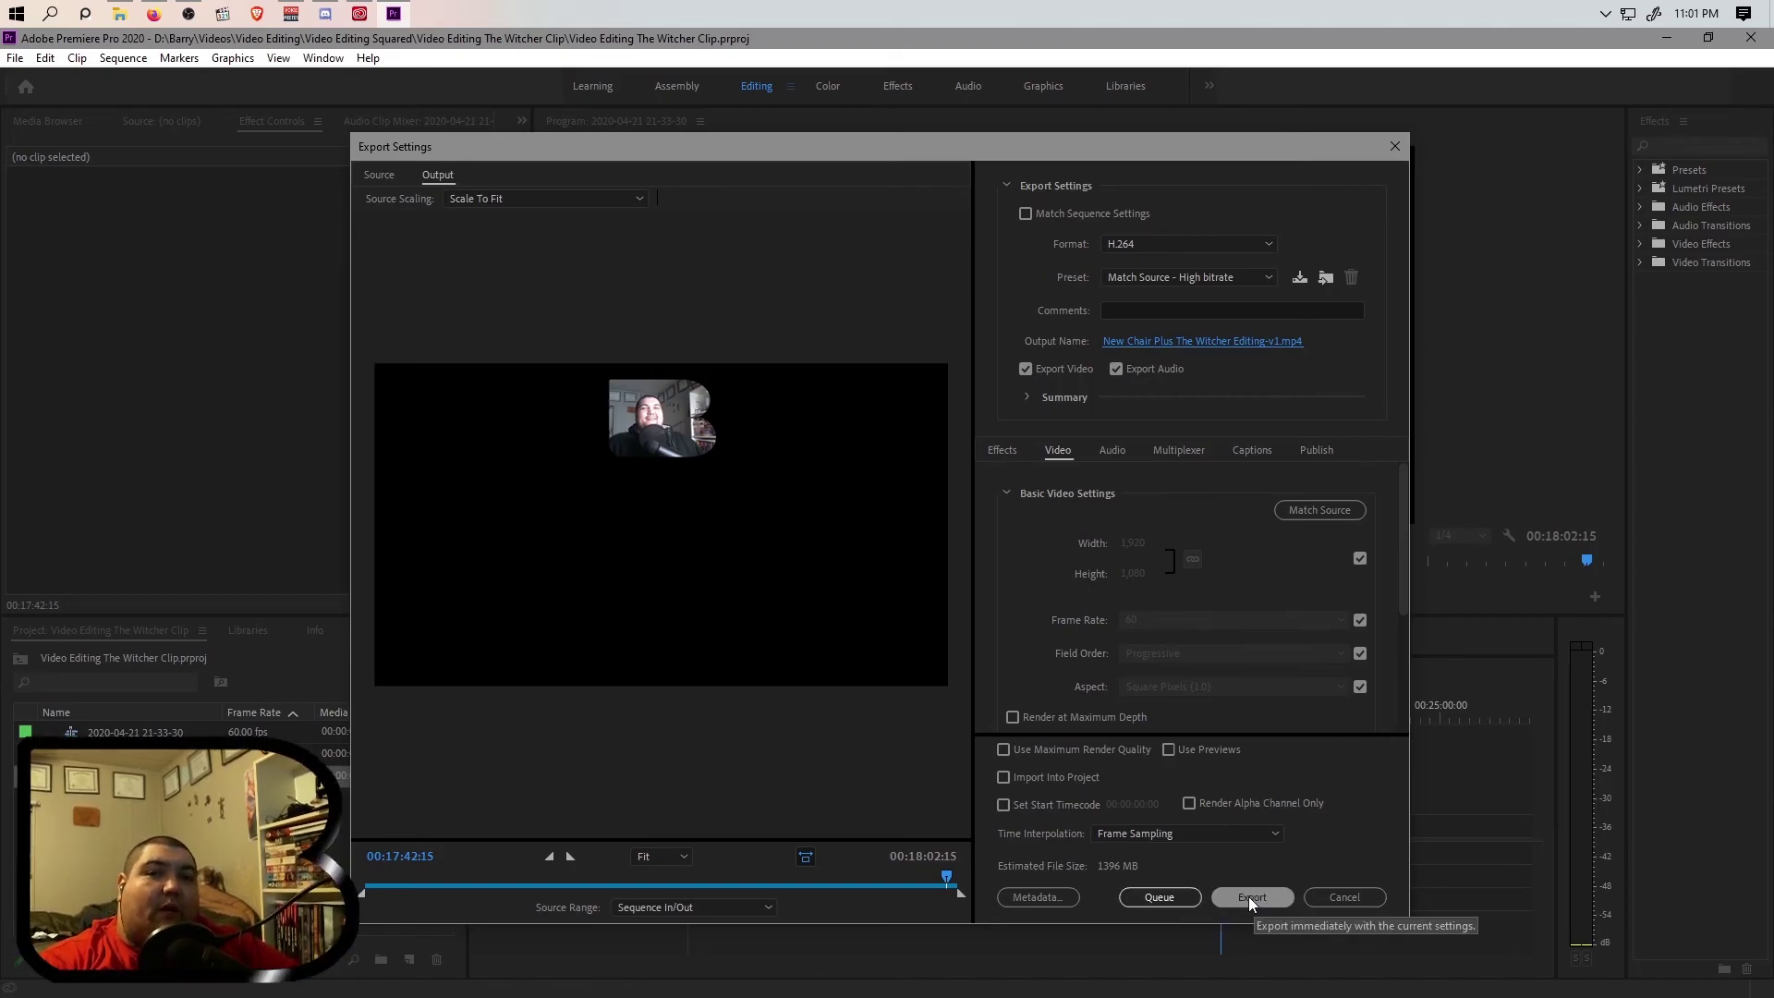
pyautogui.click(1179, 904)
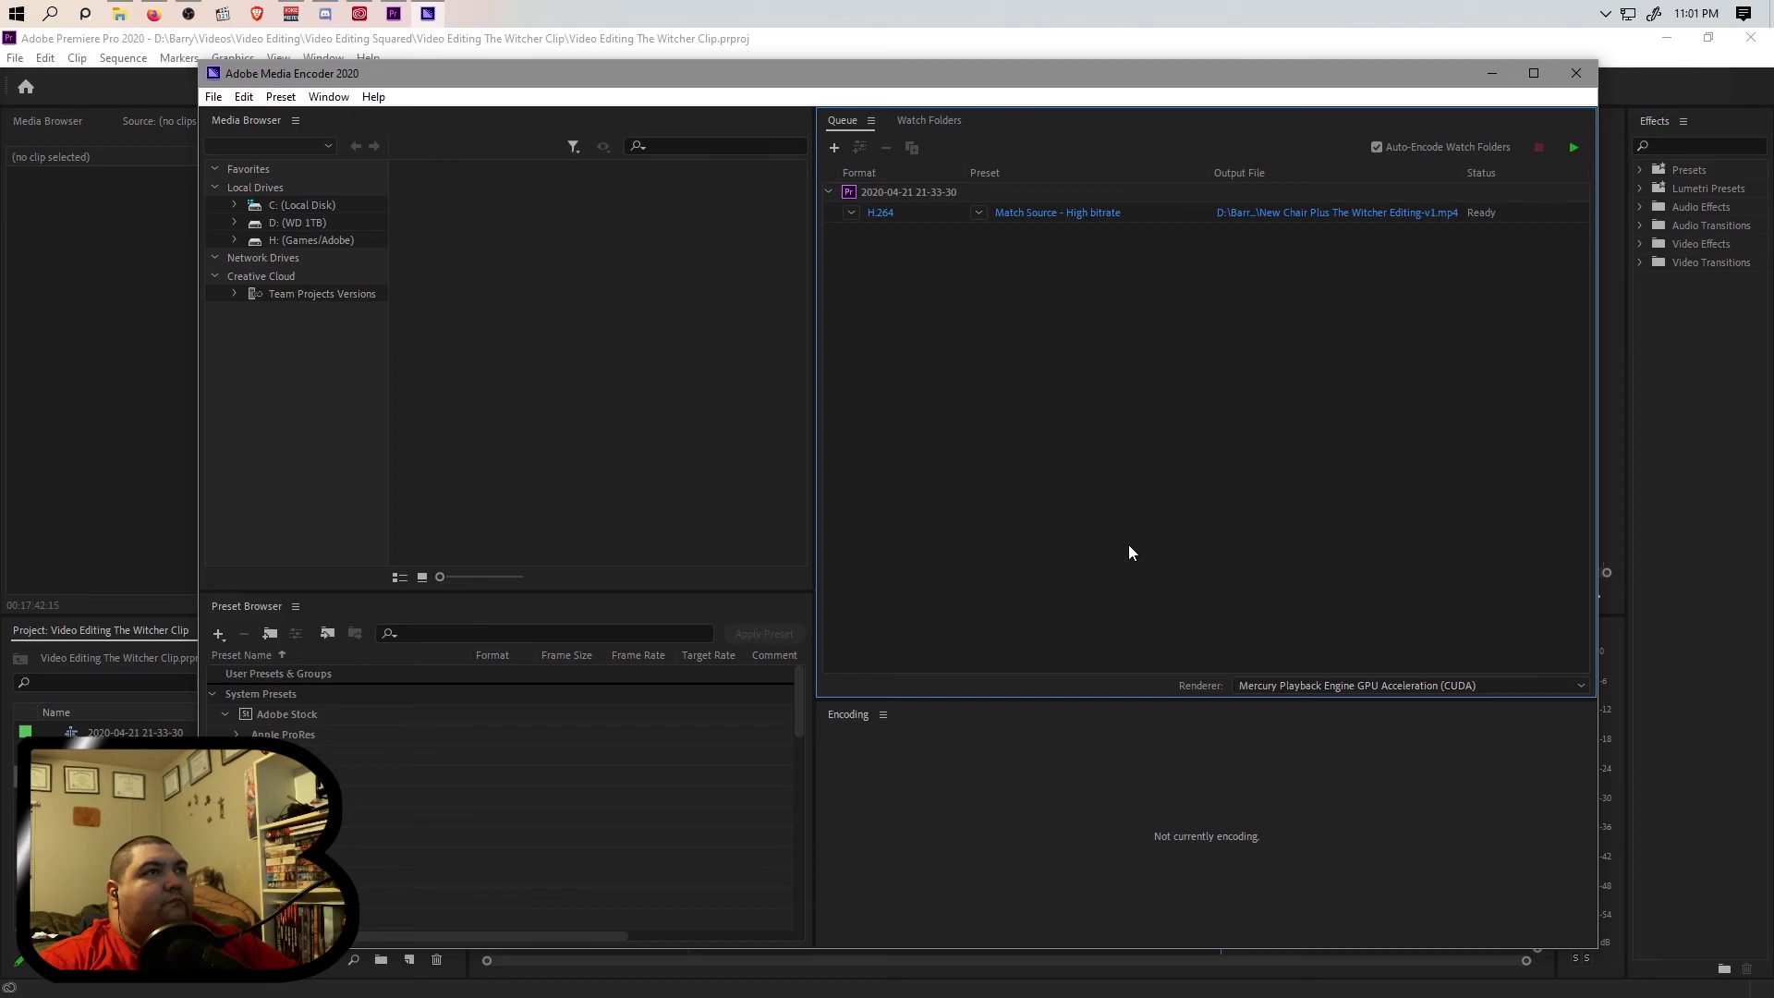
pyautogui.click(1151, 215)
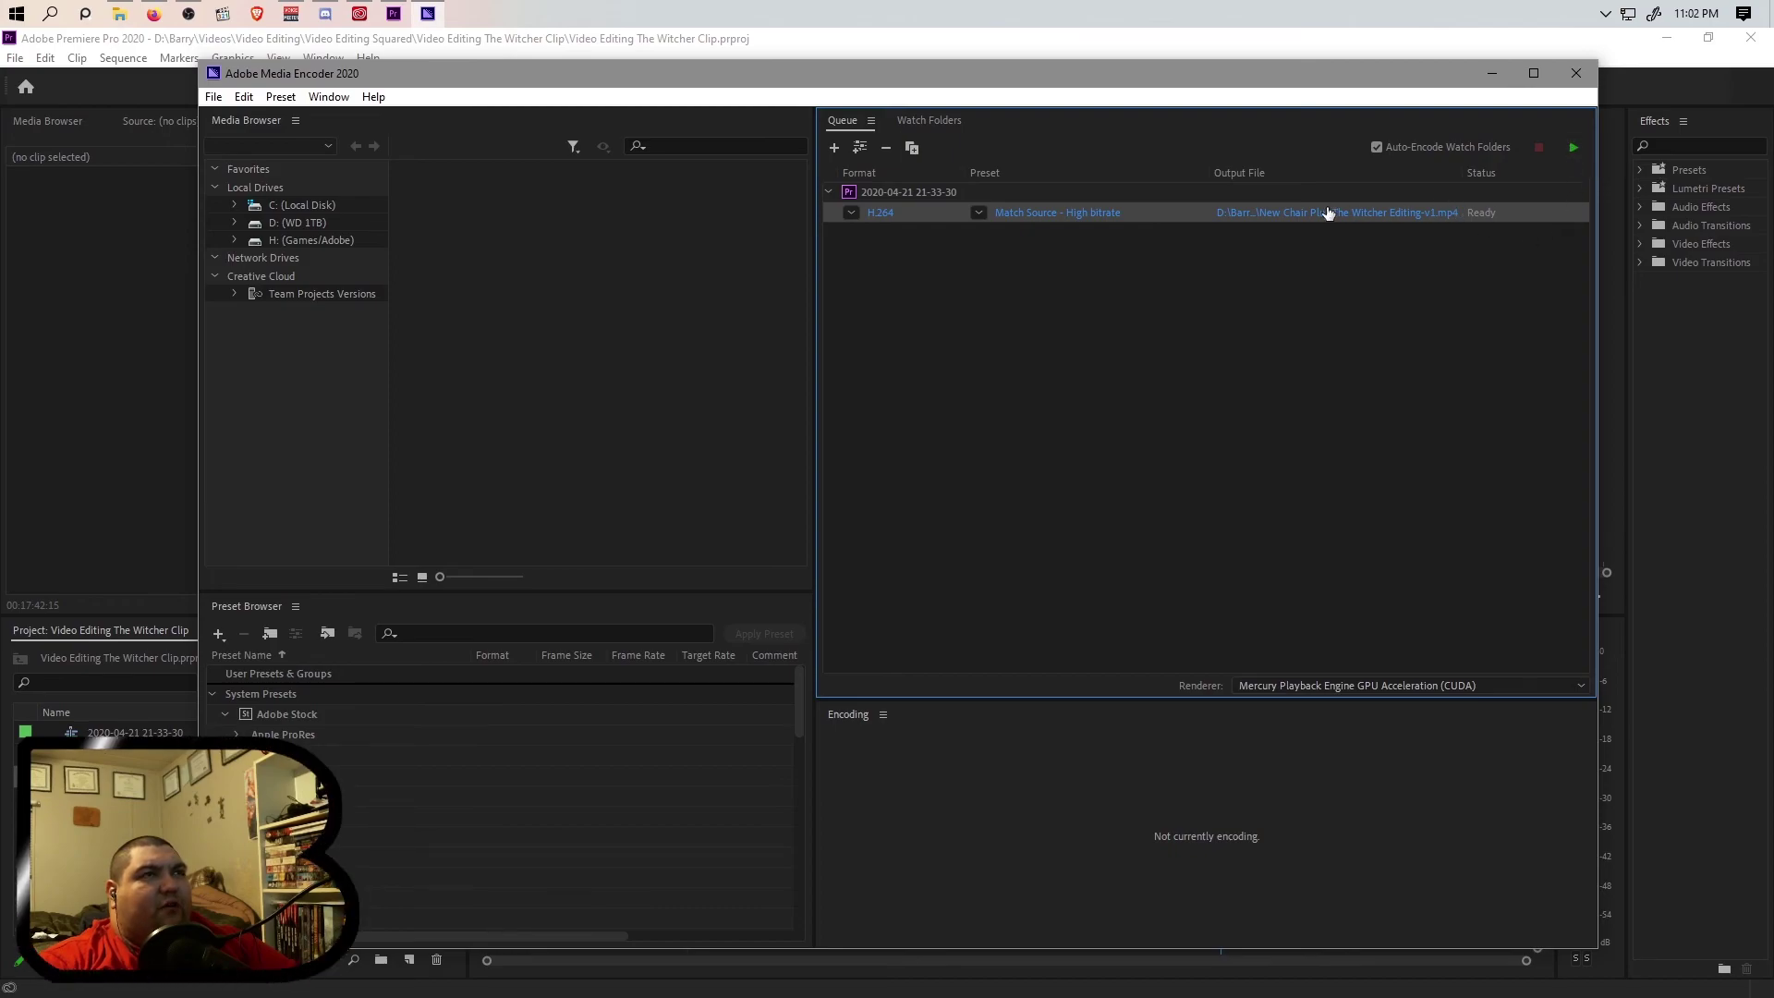
pyautogui.click(1380, 447)
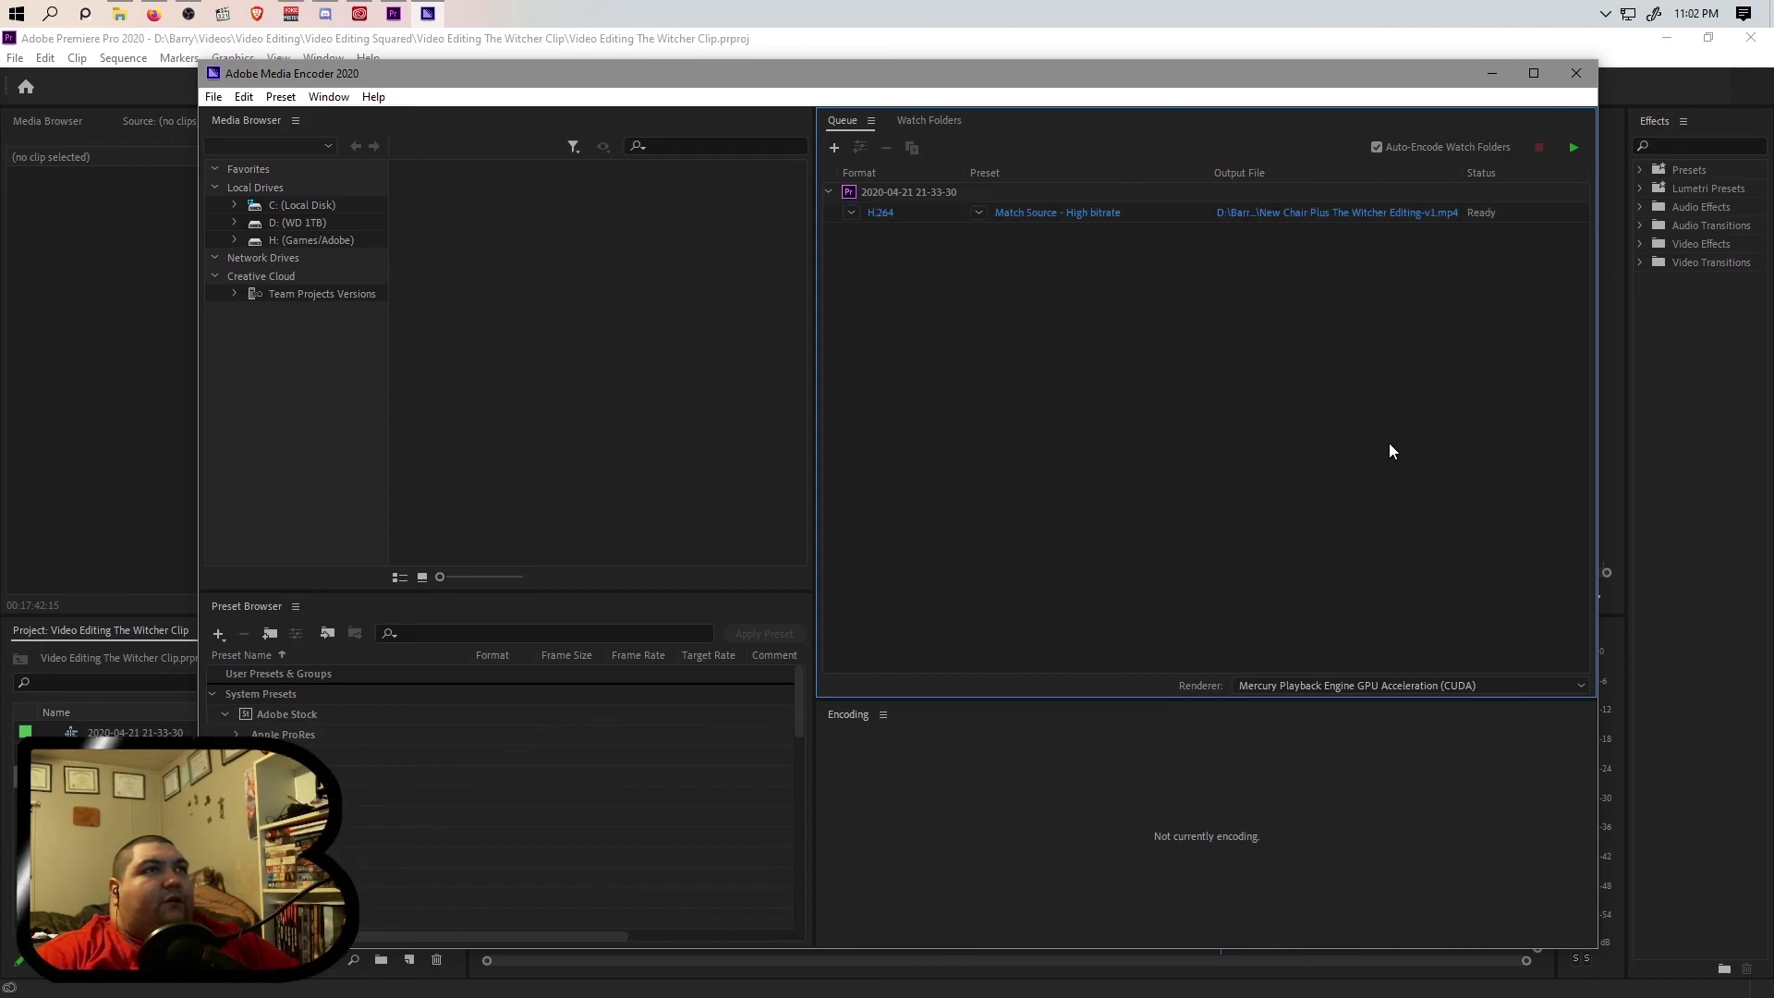
pyautogui.click(1508, 214)
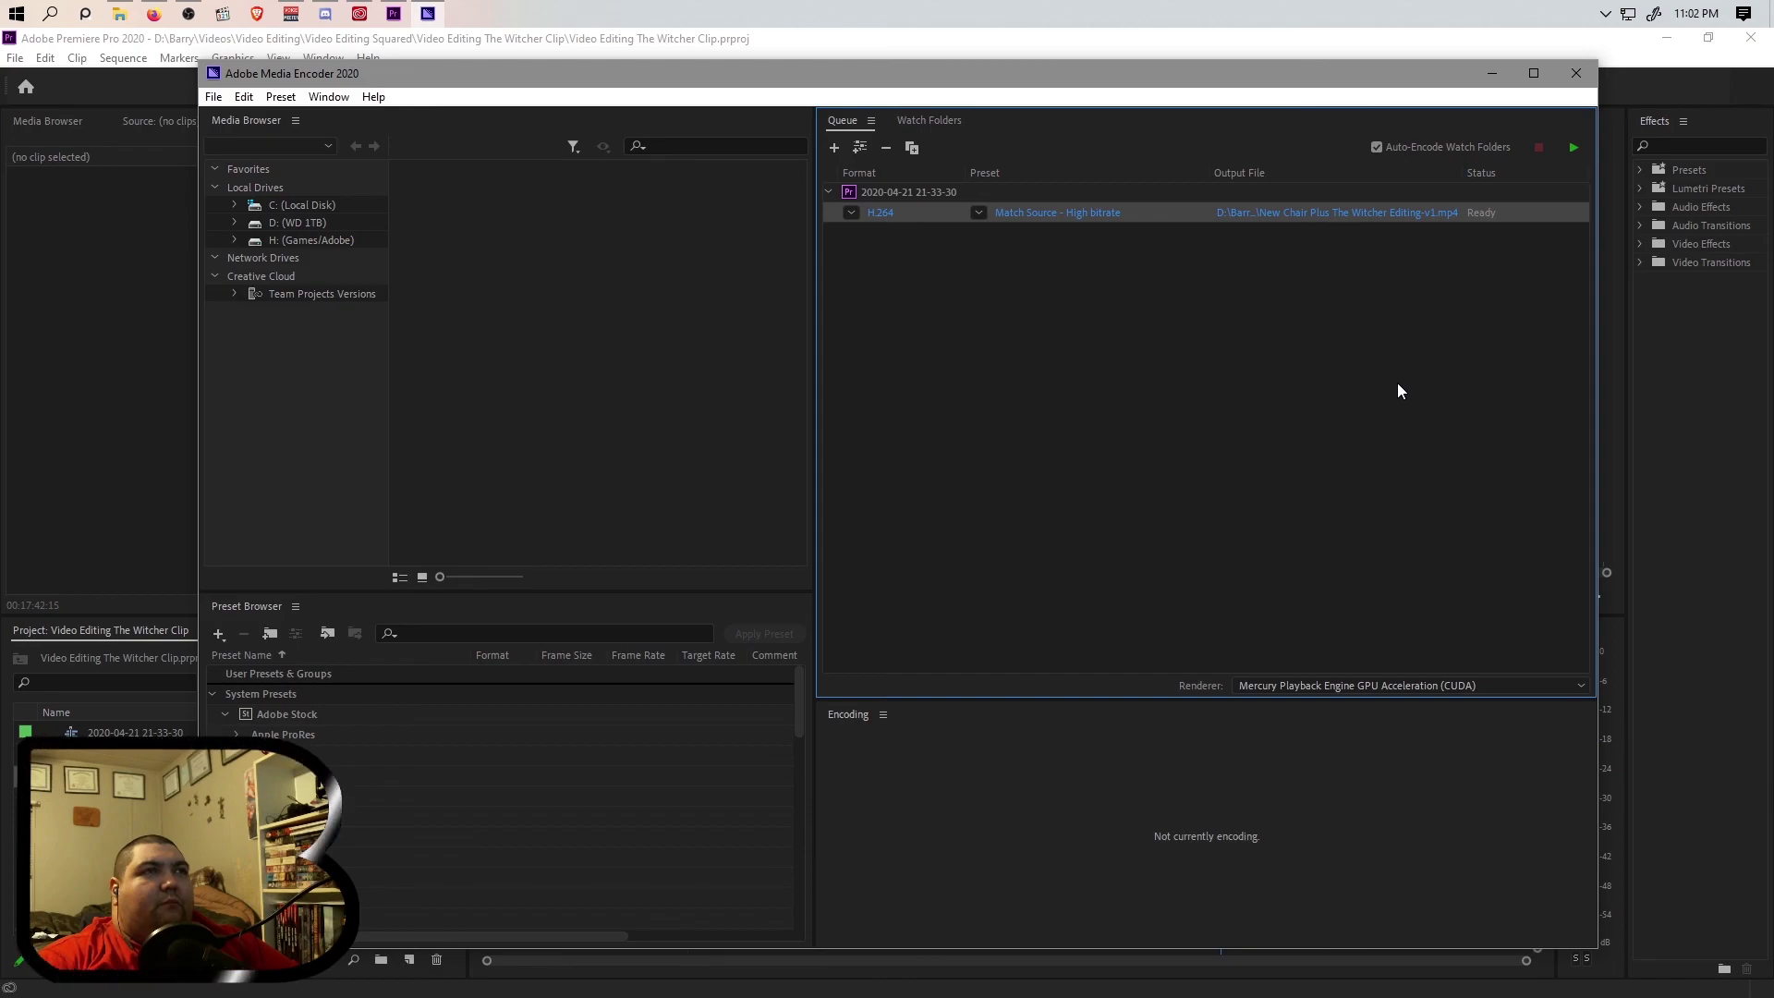
pyautogui.click(1171, 290)
pyautogui.click(1162, 214)
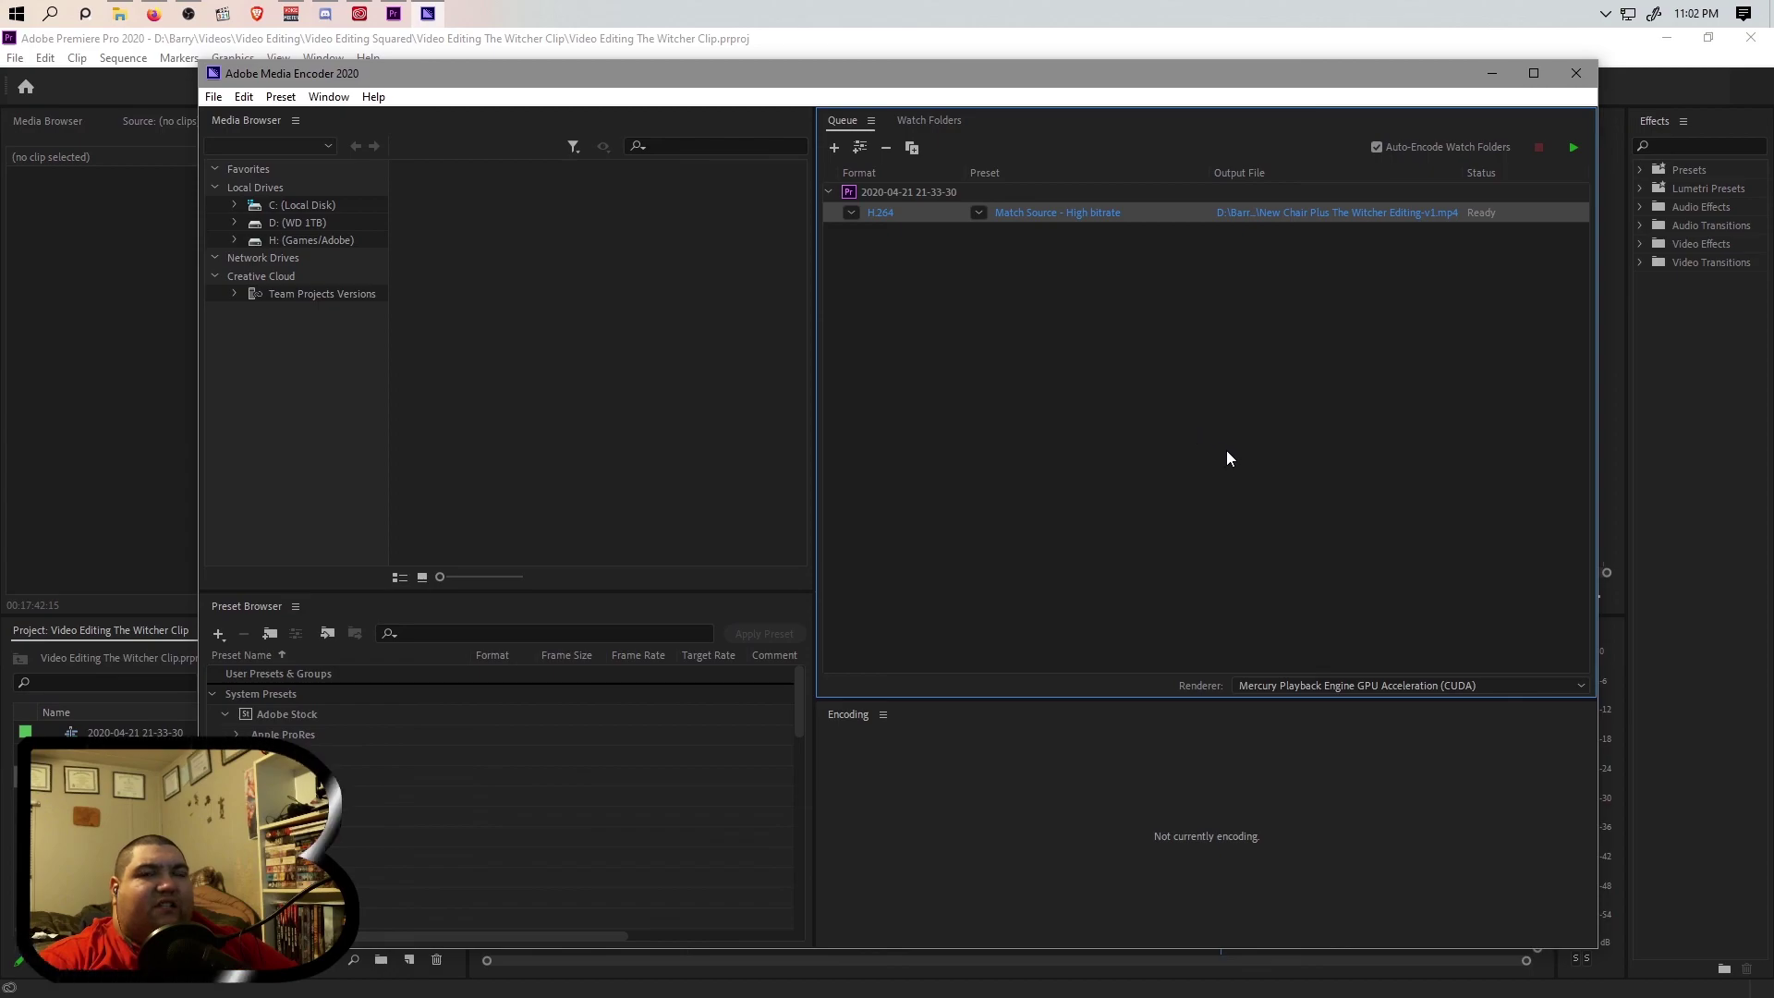